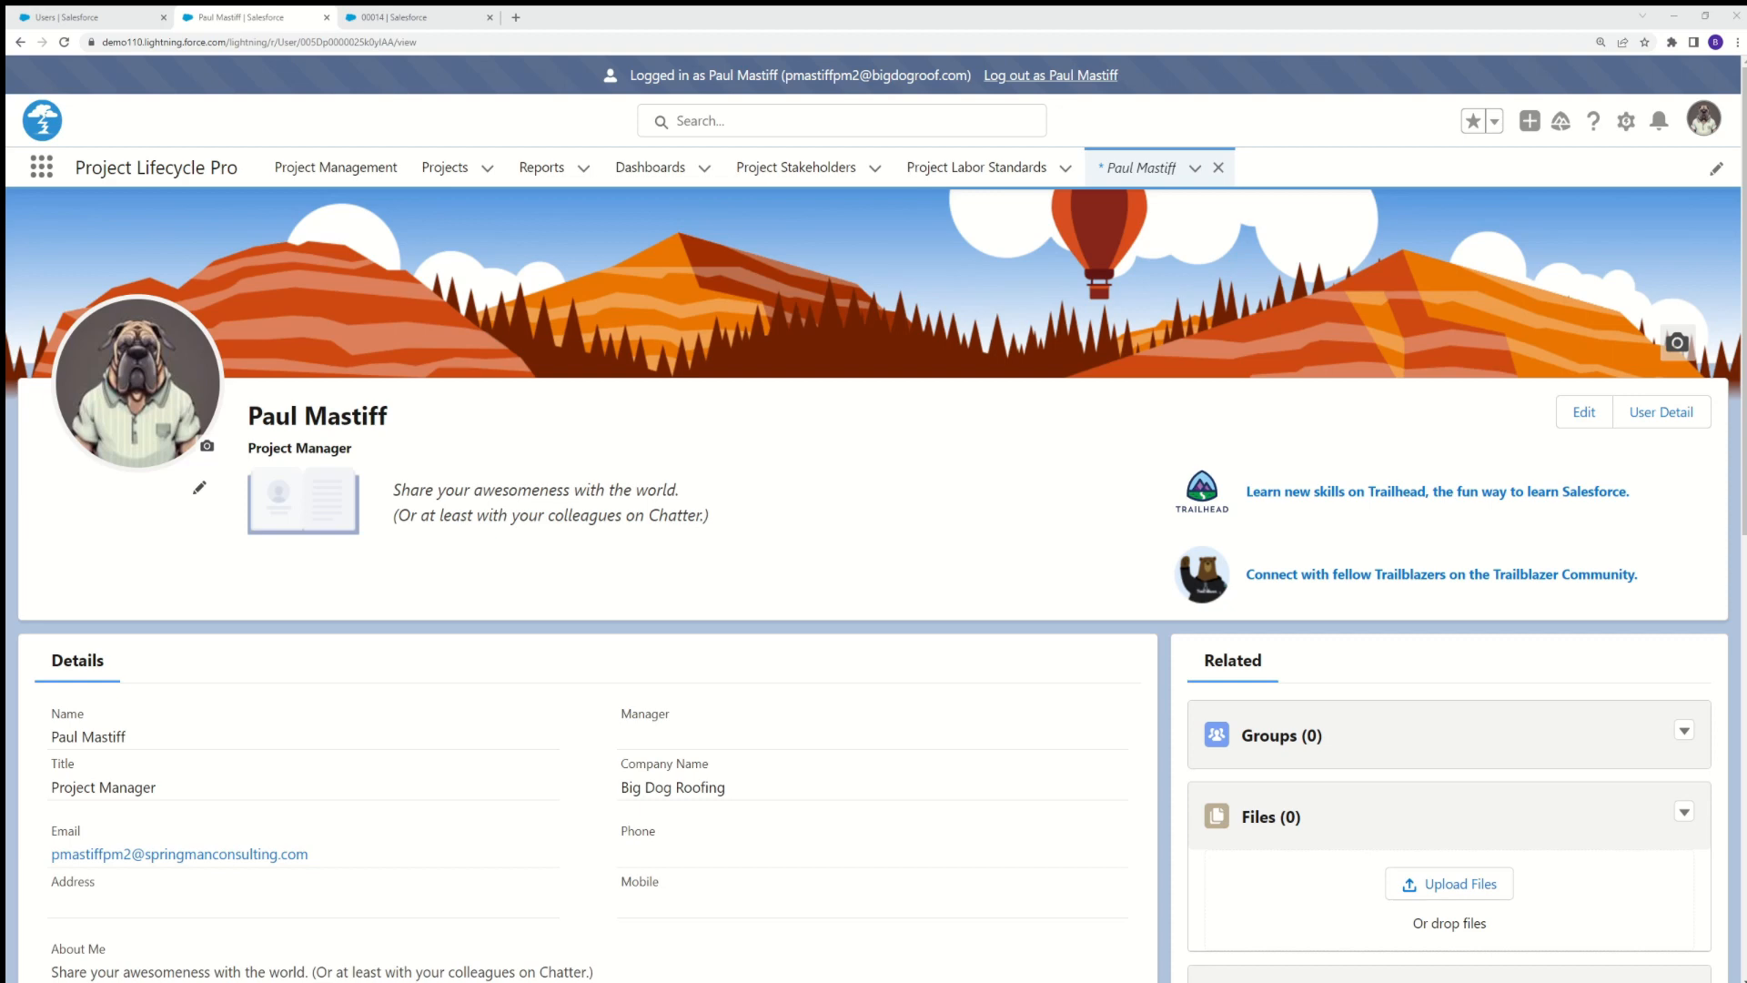
Open the Dollar$ Cloud Upgrade project and start a new record in its related Project Dependencies.
click(335, 168)
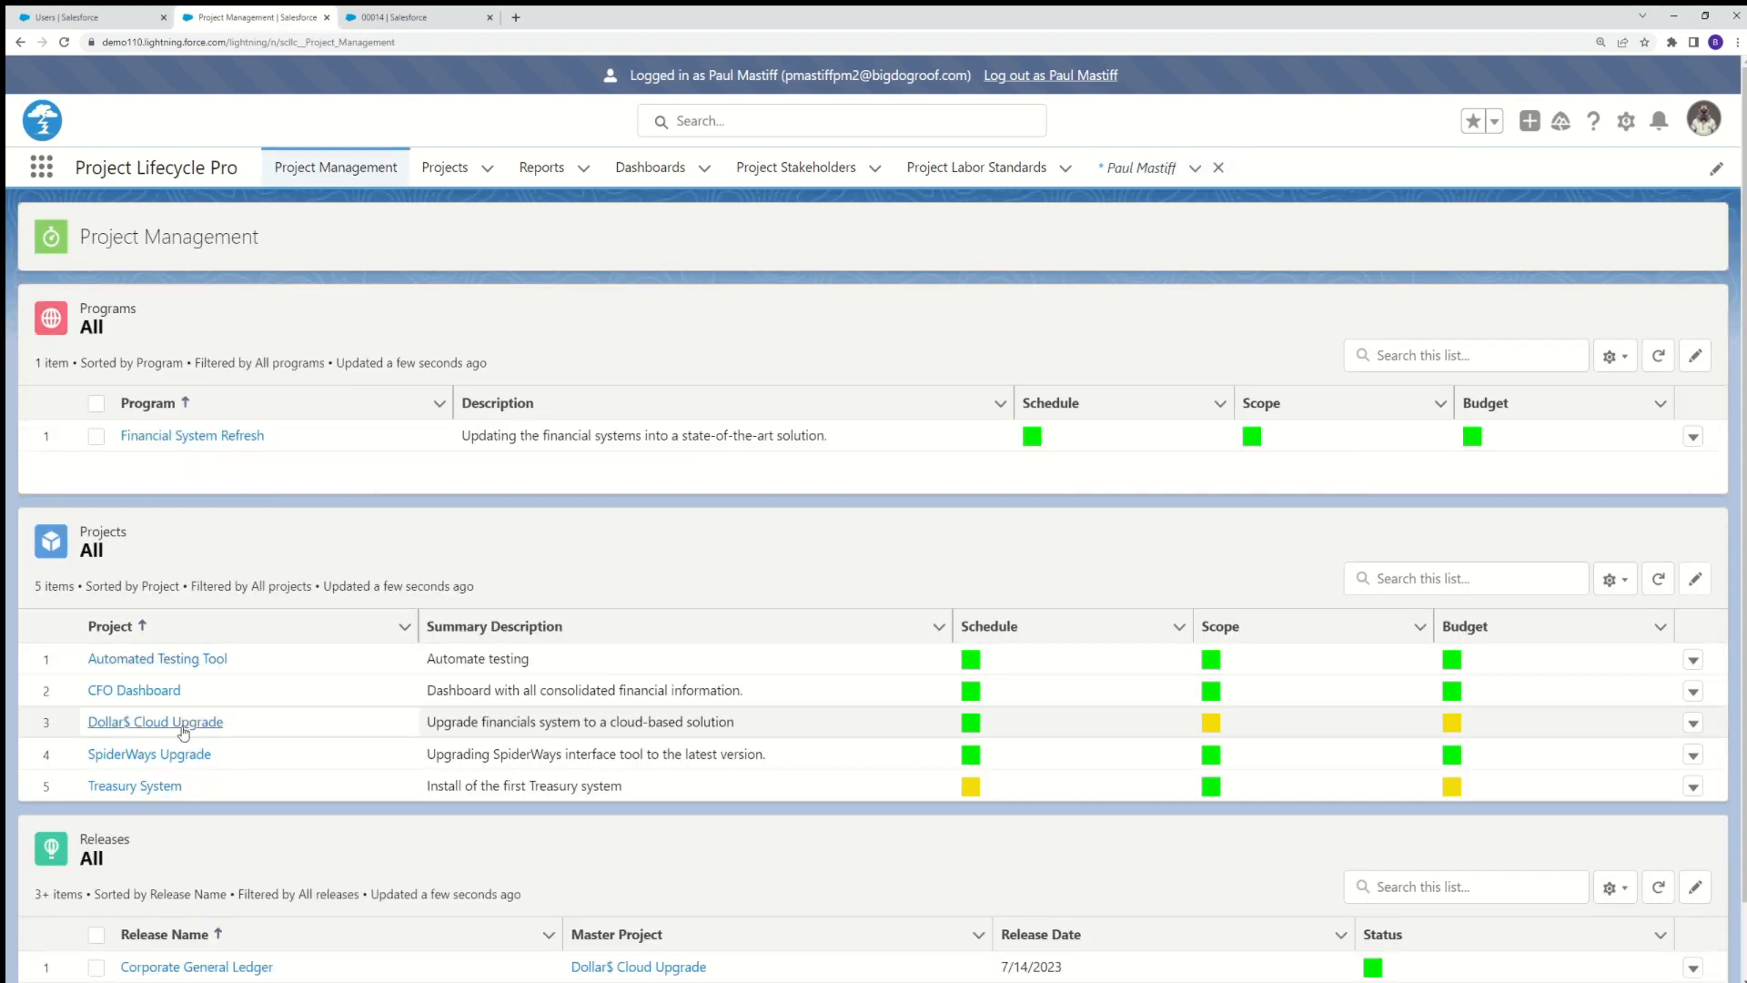
click(182, 724)
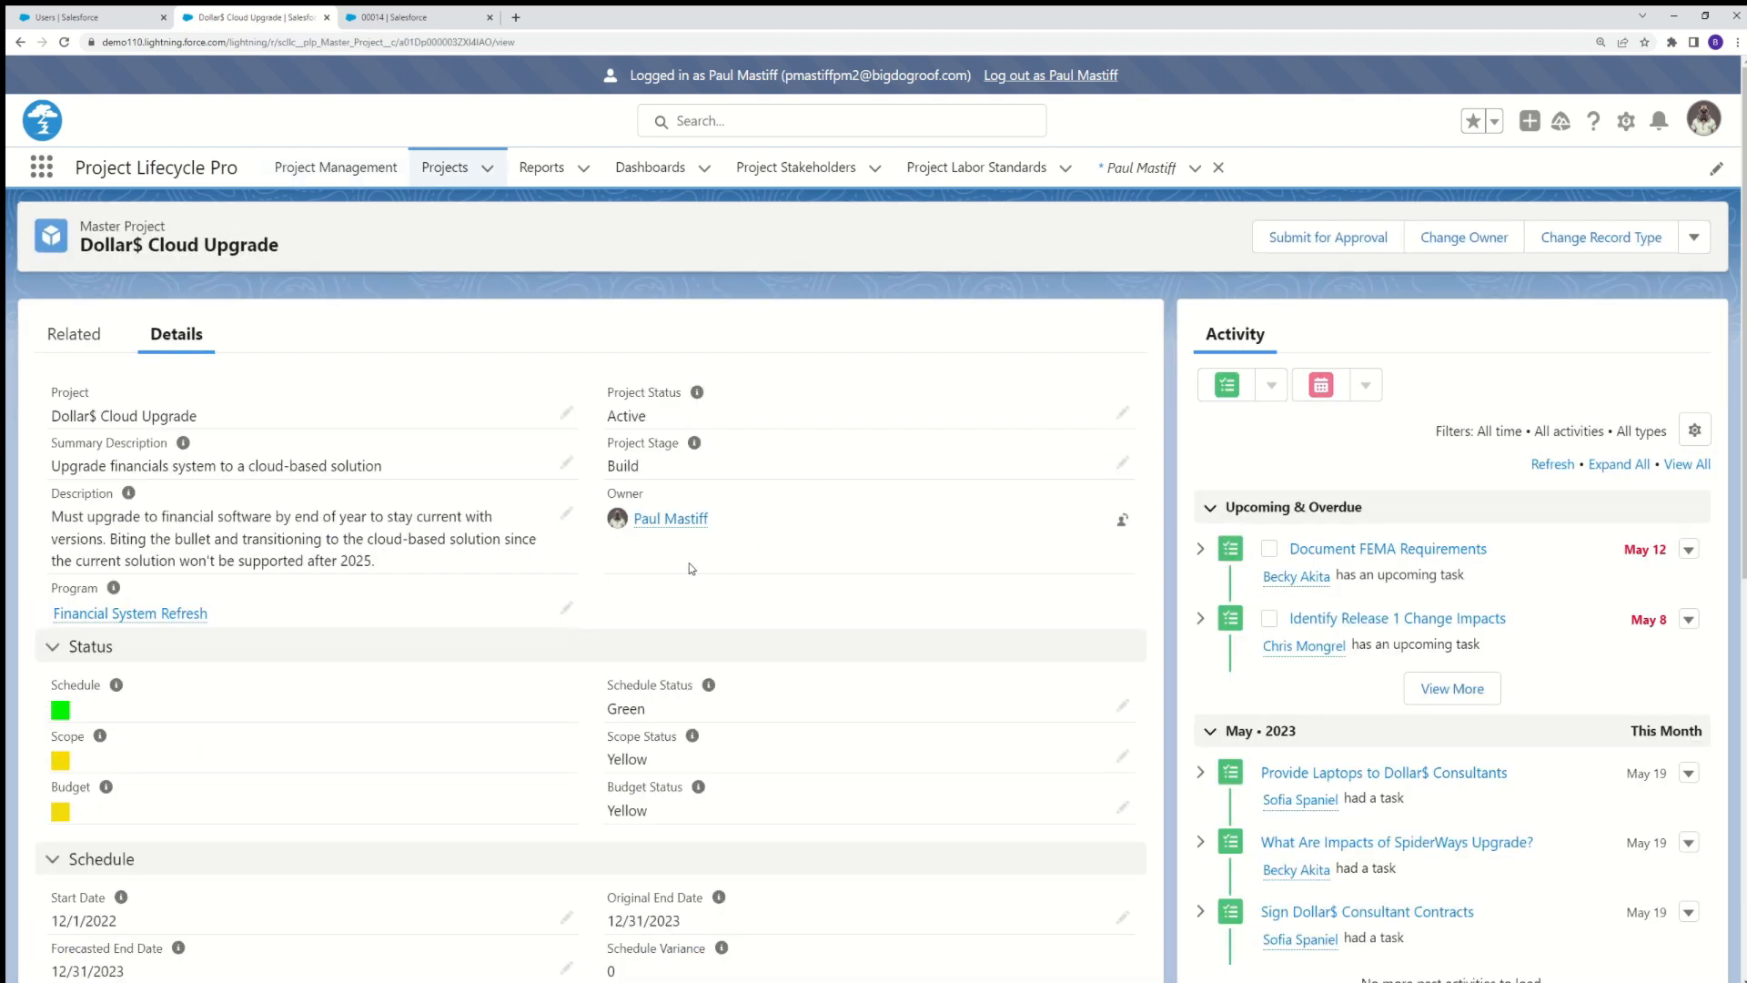
click(86, 340)
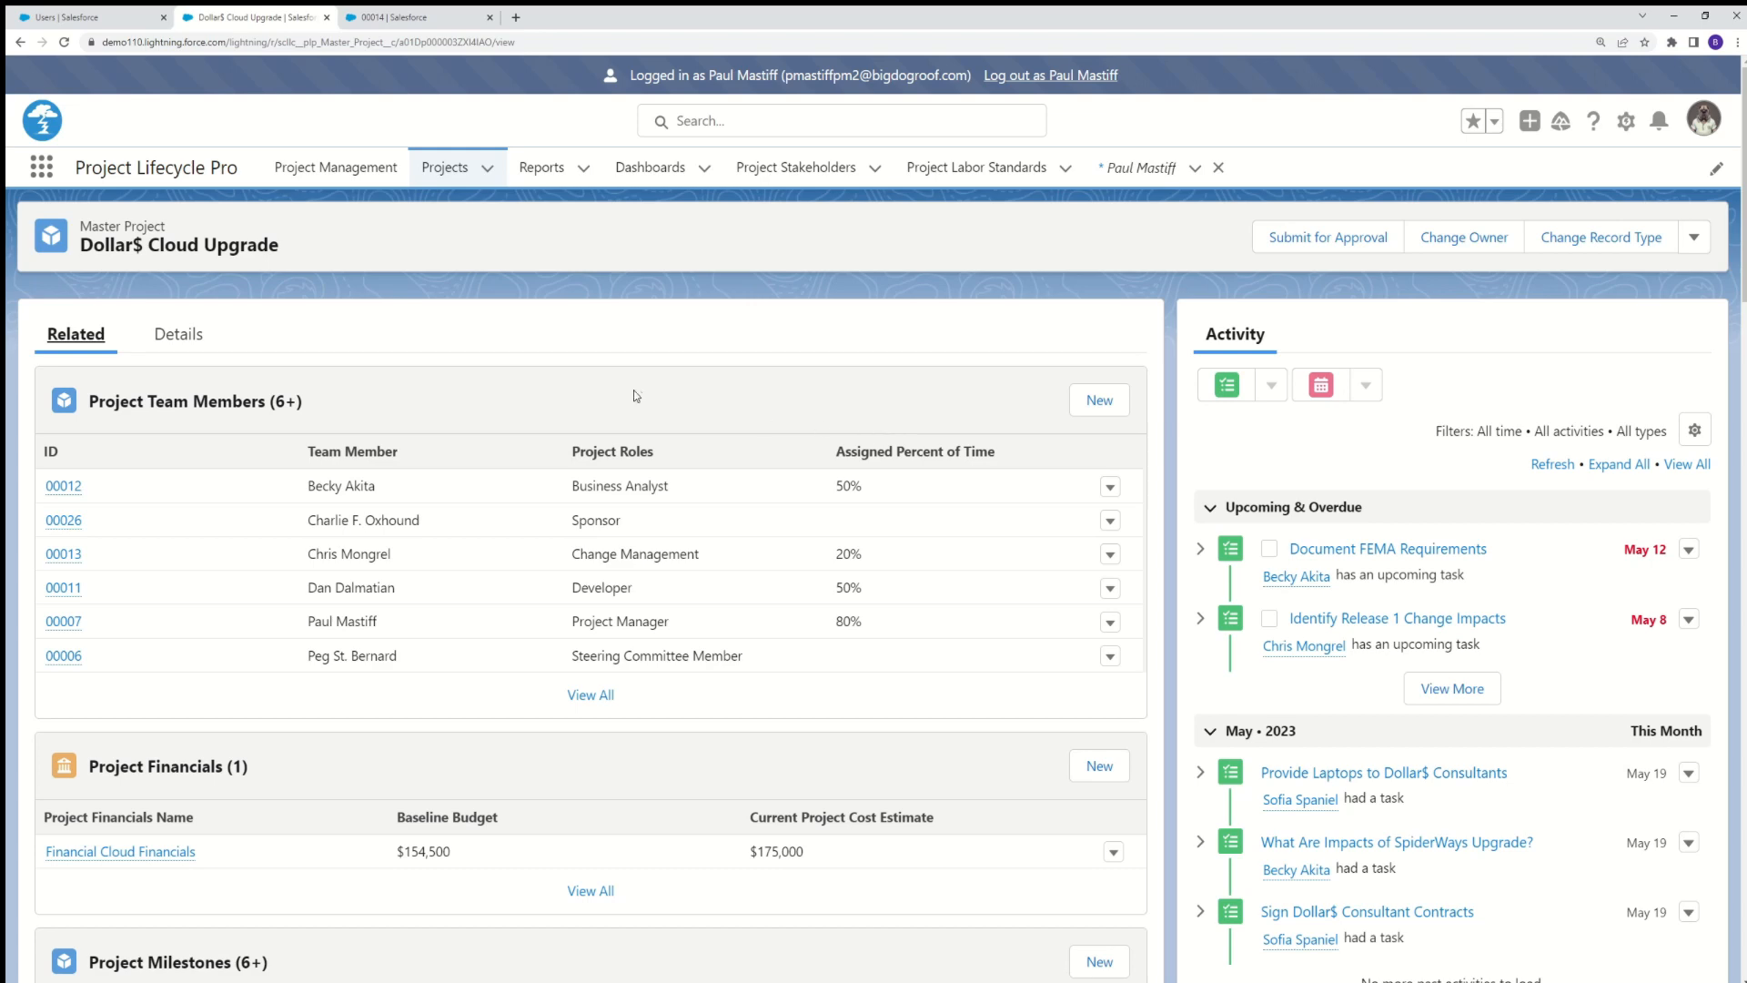
scroll(635, 395, down, 10)
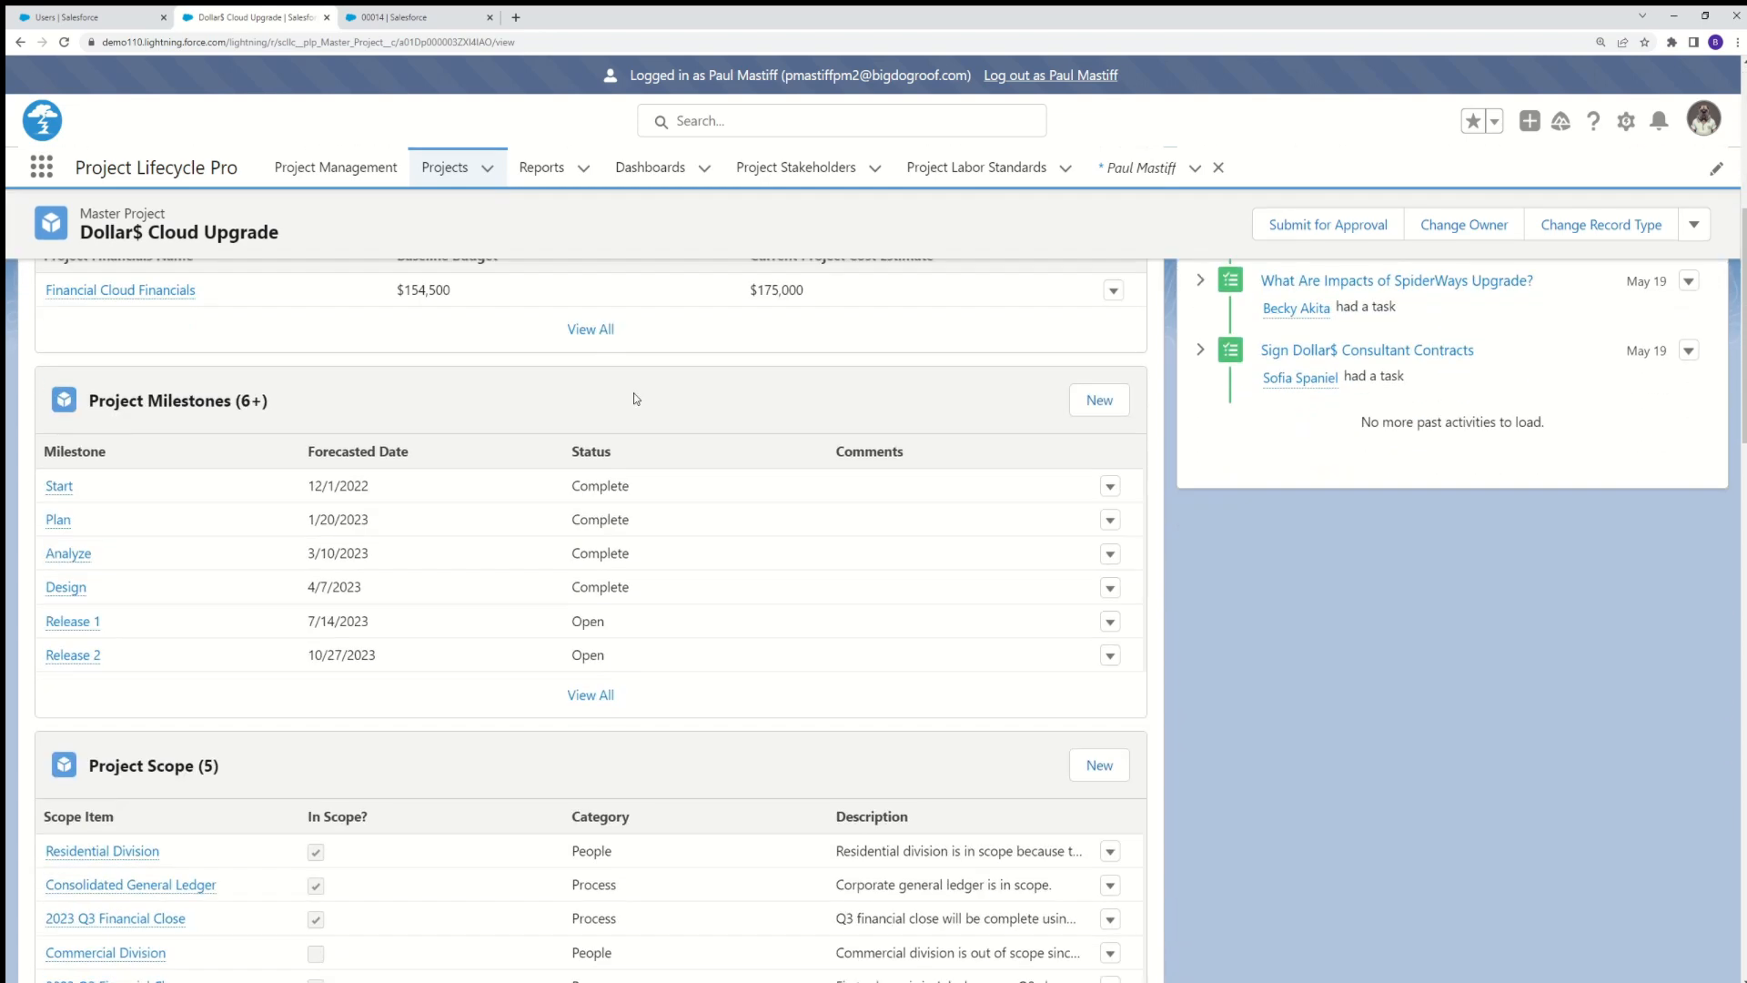
scroll(635, 397, down, 7)
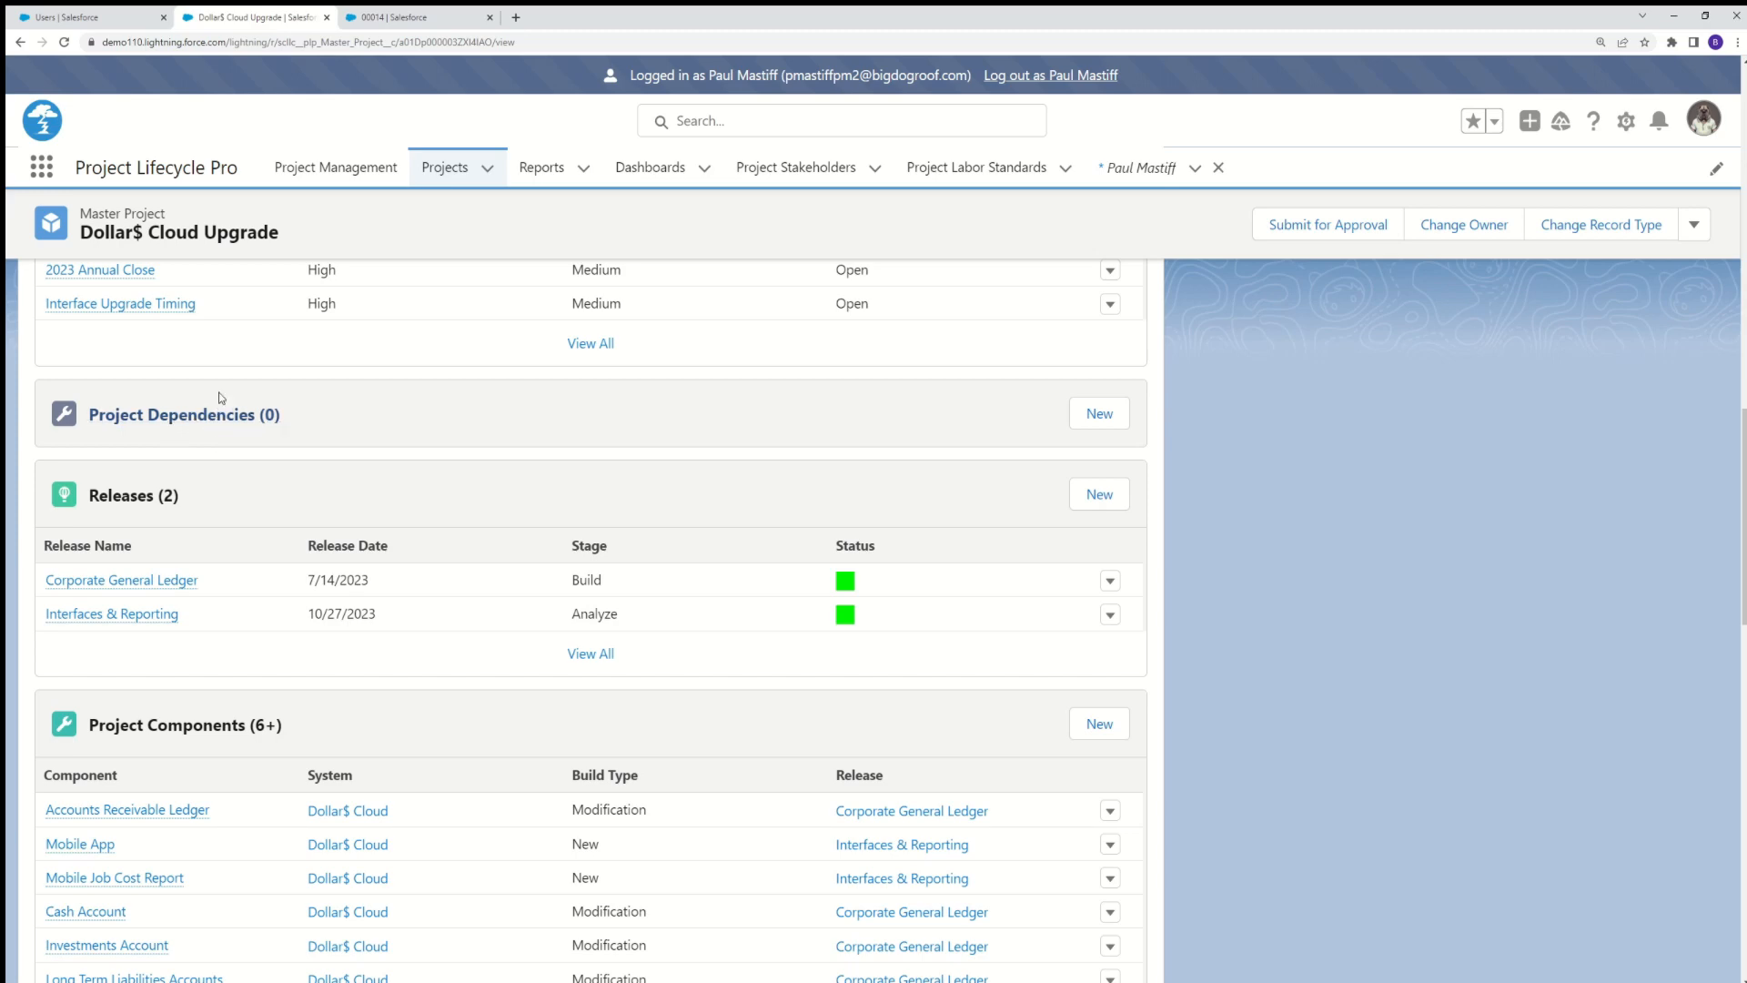
mouse_move(151, 618)
click(1087, 414)
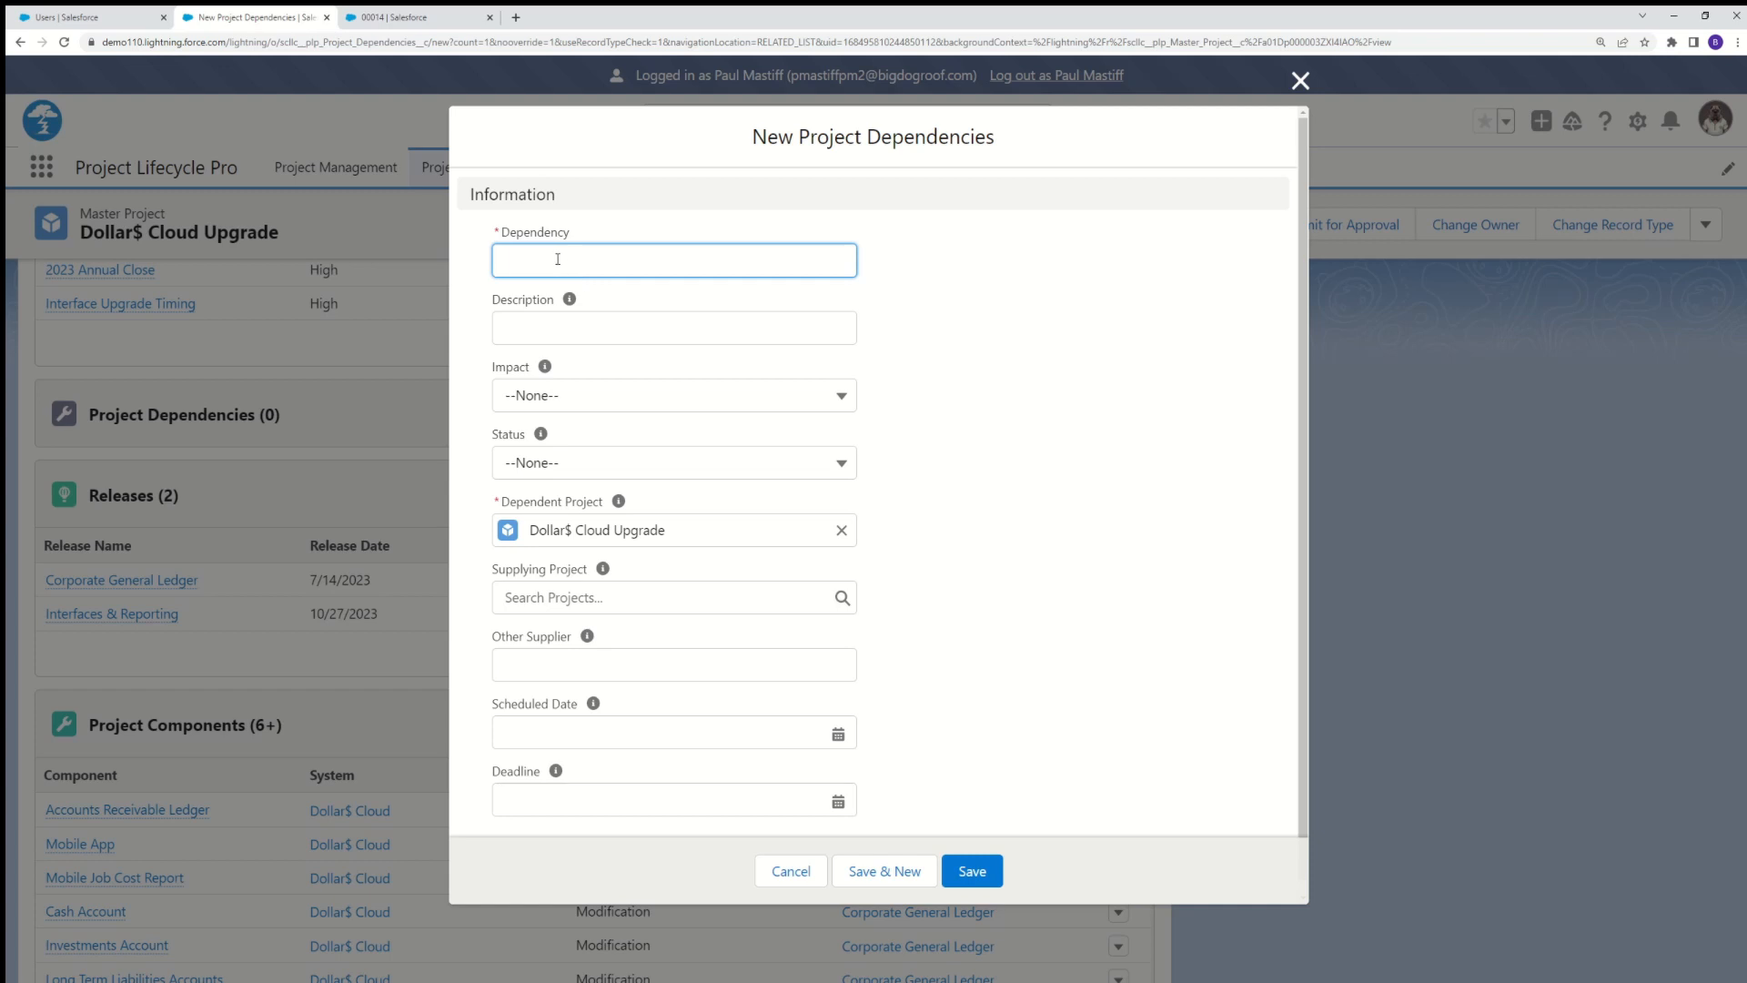
Name the dependency "SpiderWays Latest Version in Dollar$ Cloud Dev/Test".
text(SpiderWays Latest Version in Dollar$ Clo)
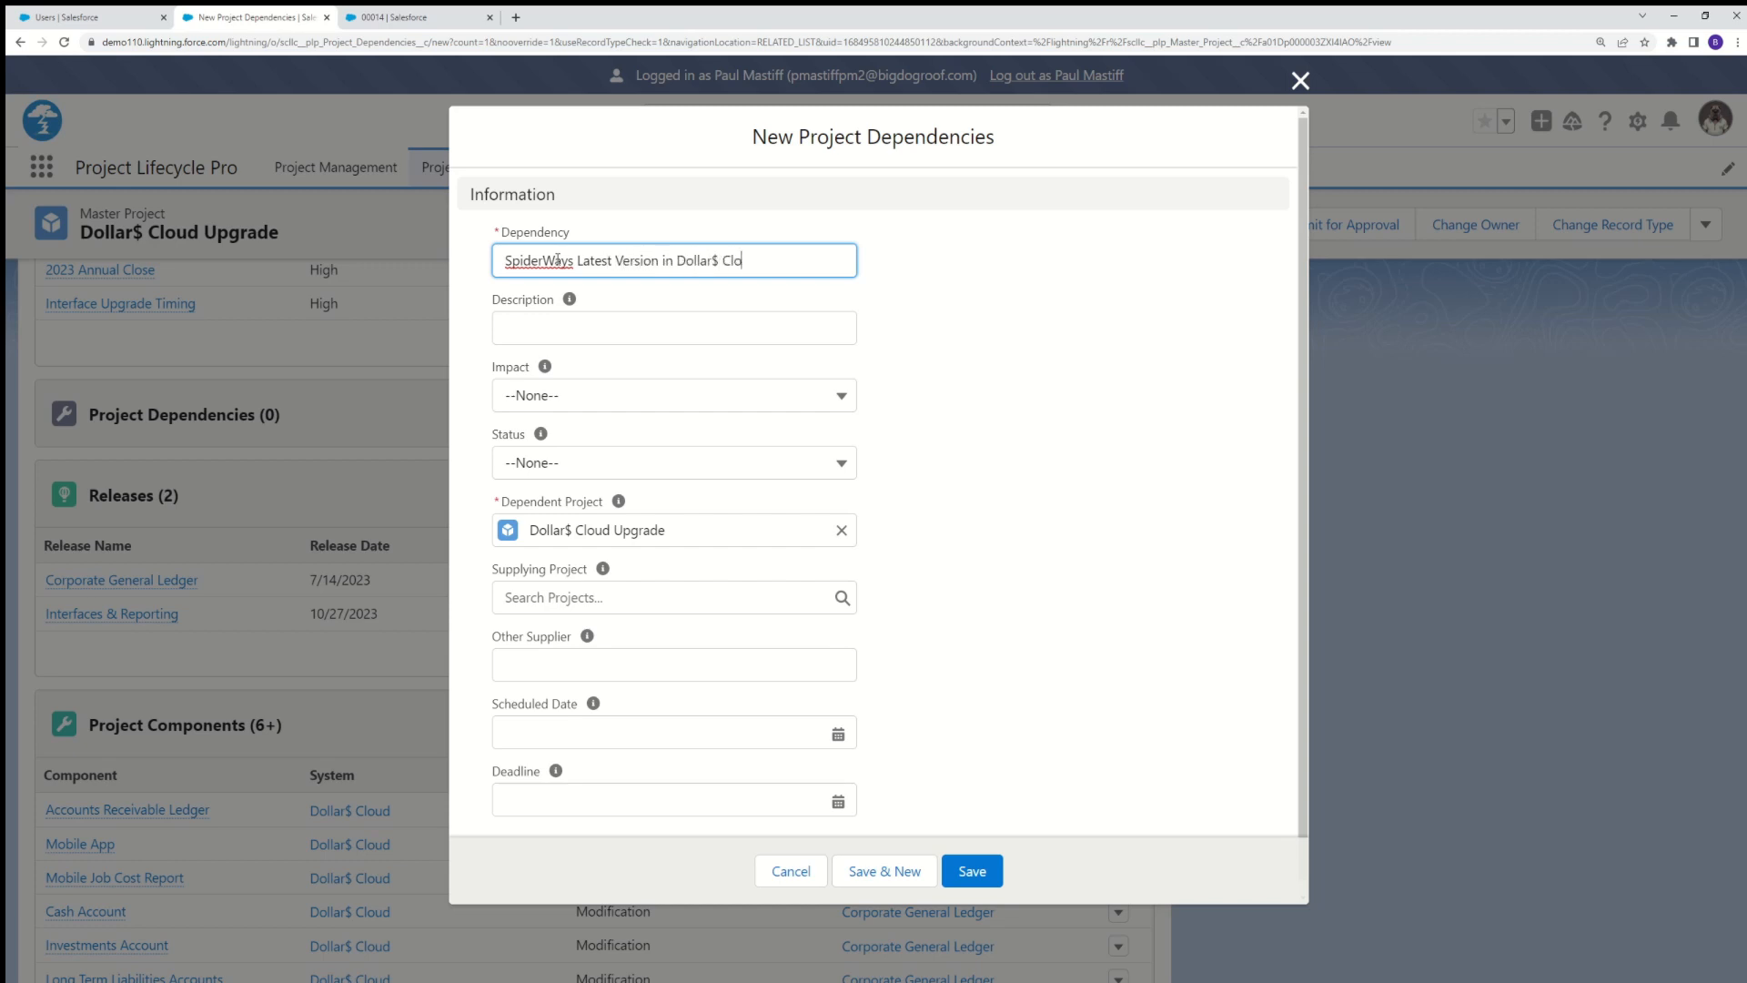
text(ud Build)
key(BackSpace)
key(BackSpace)
key(BackSpace)
key(BackSpace)
key(BackSpace)
text(Dev/Test)
Enter the description "Dollar$ Cloud project needs the latest version of SpiderWays installed in Dev and Test environments.".
click(509, 319)
text(Dollar)
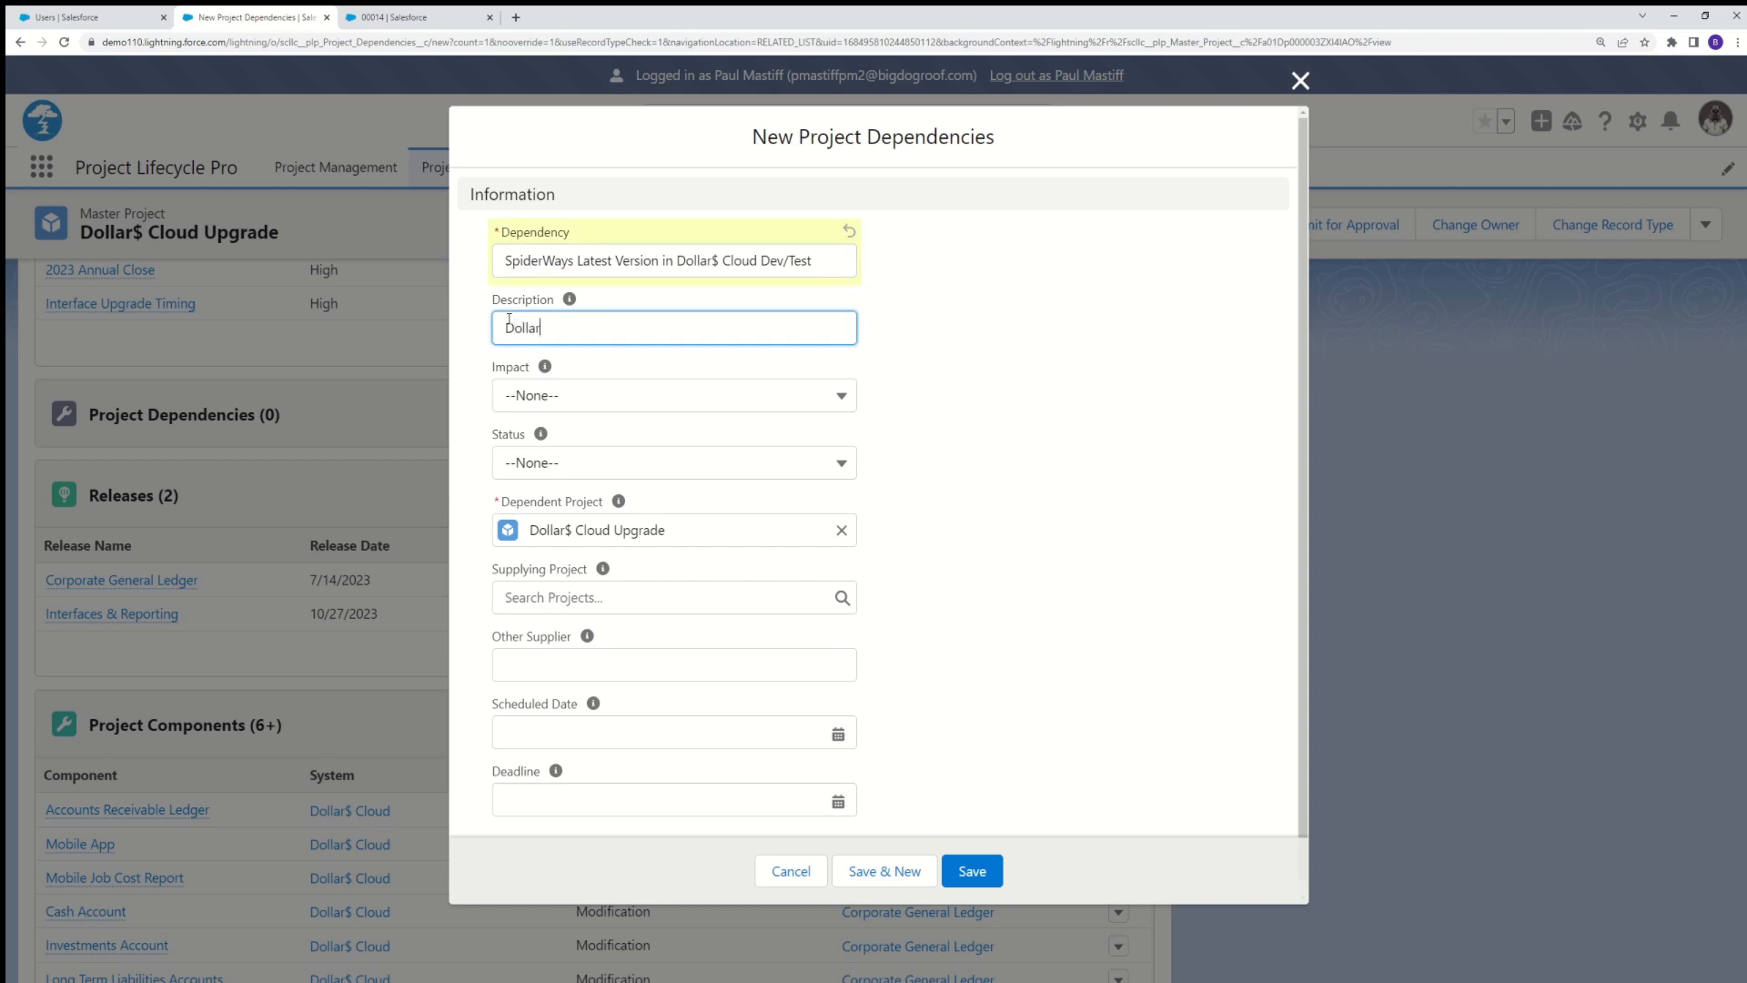
text($ Cloud project needs the latest version of Sp)
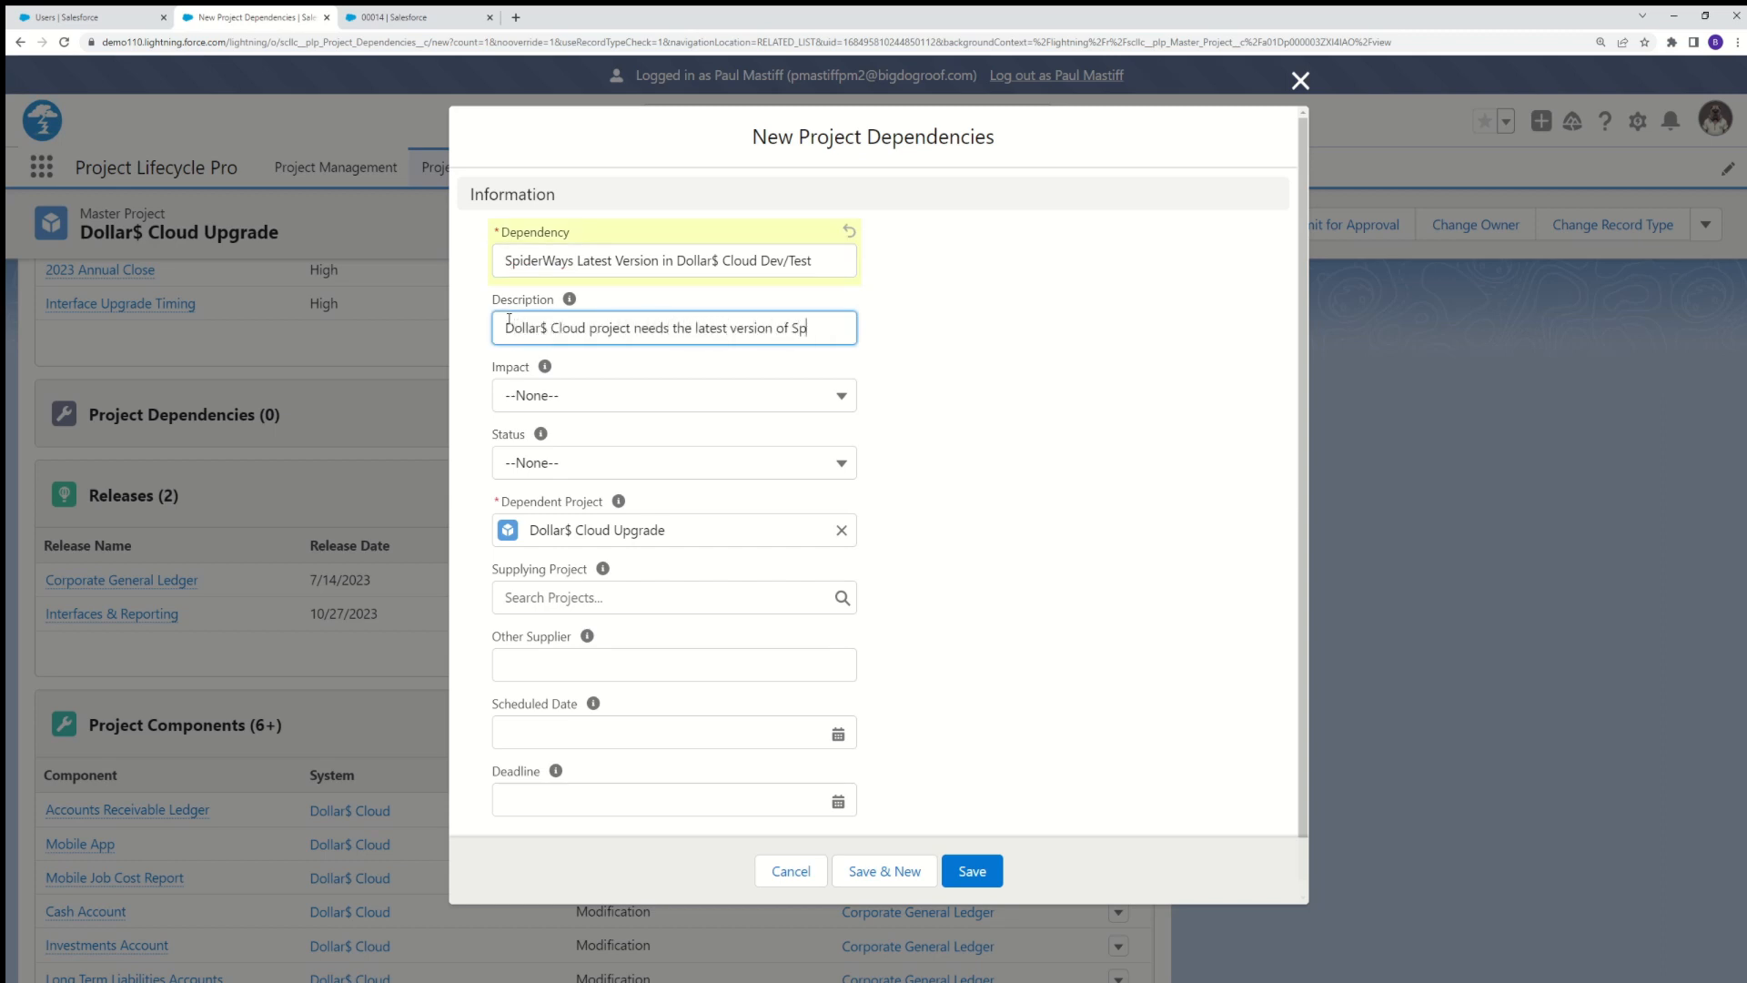
text(iderWays installed in Dev and Test environments.)
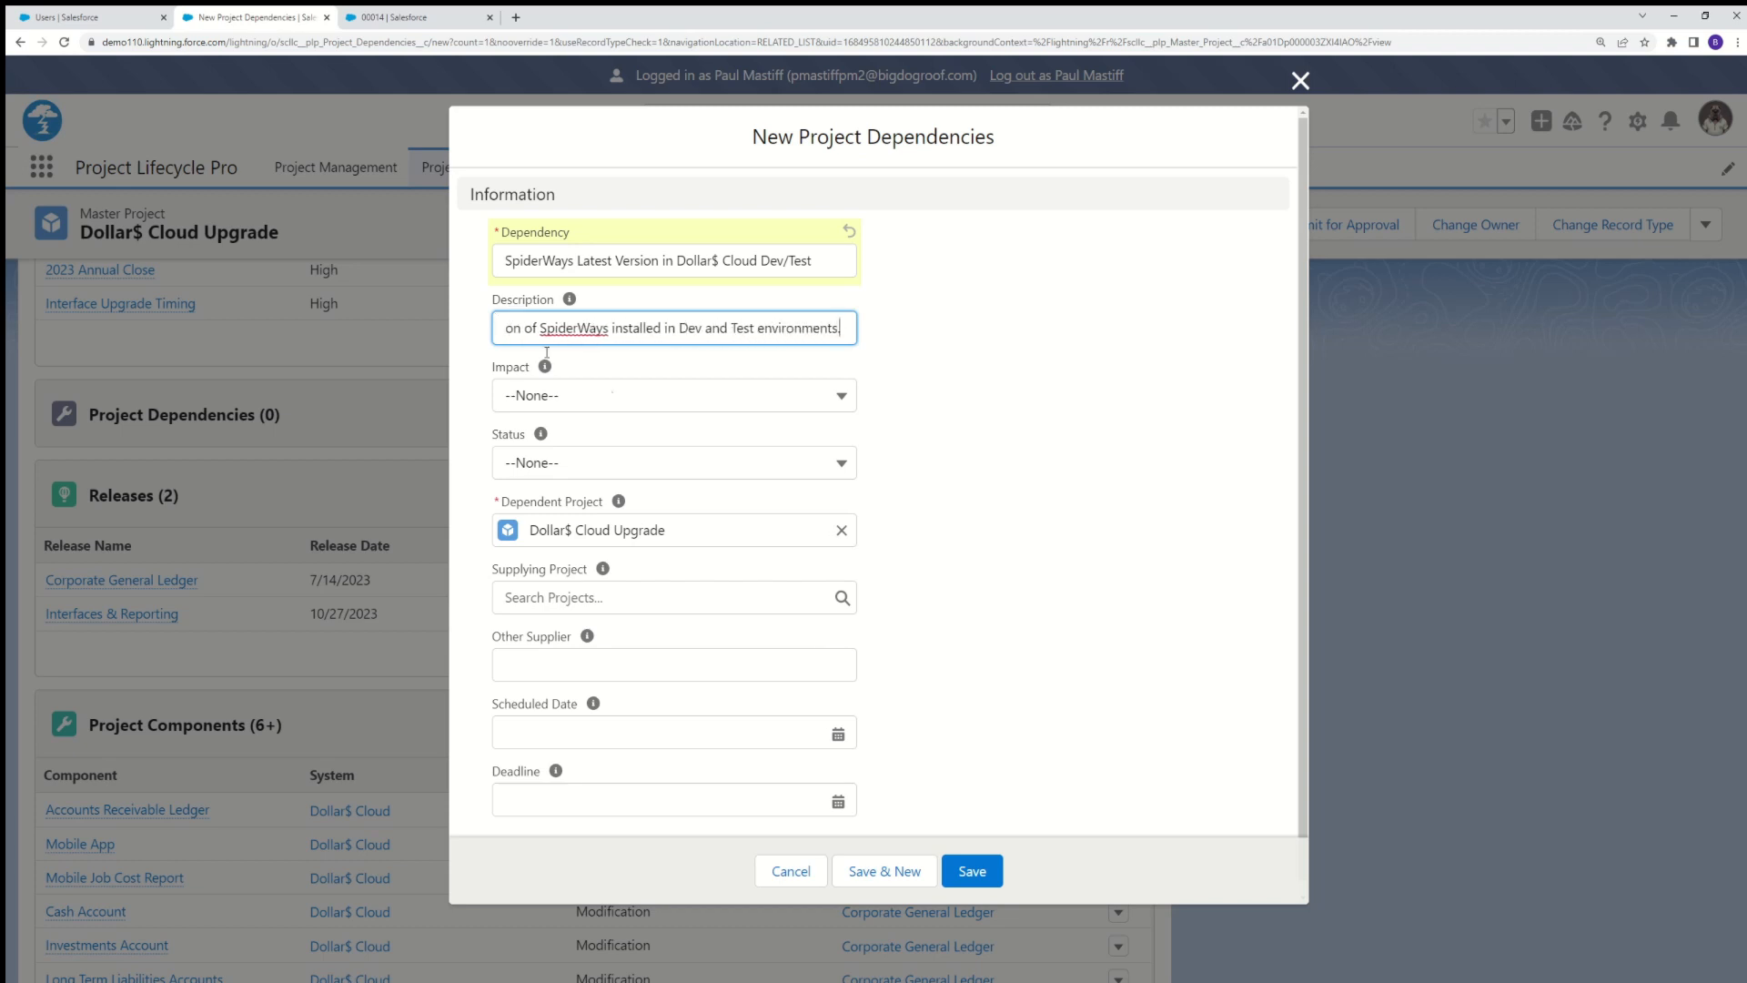
Set the dependency's impact to High and its status to Pending.
click(837, 396)
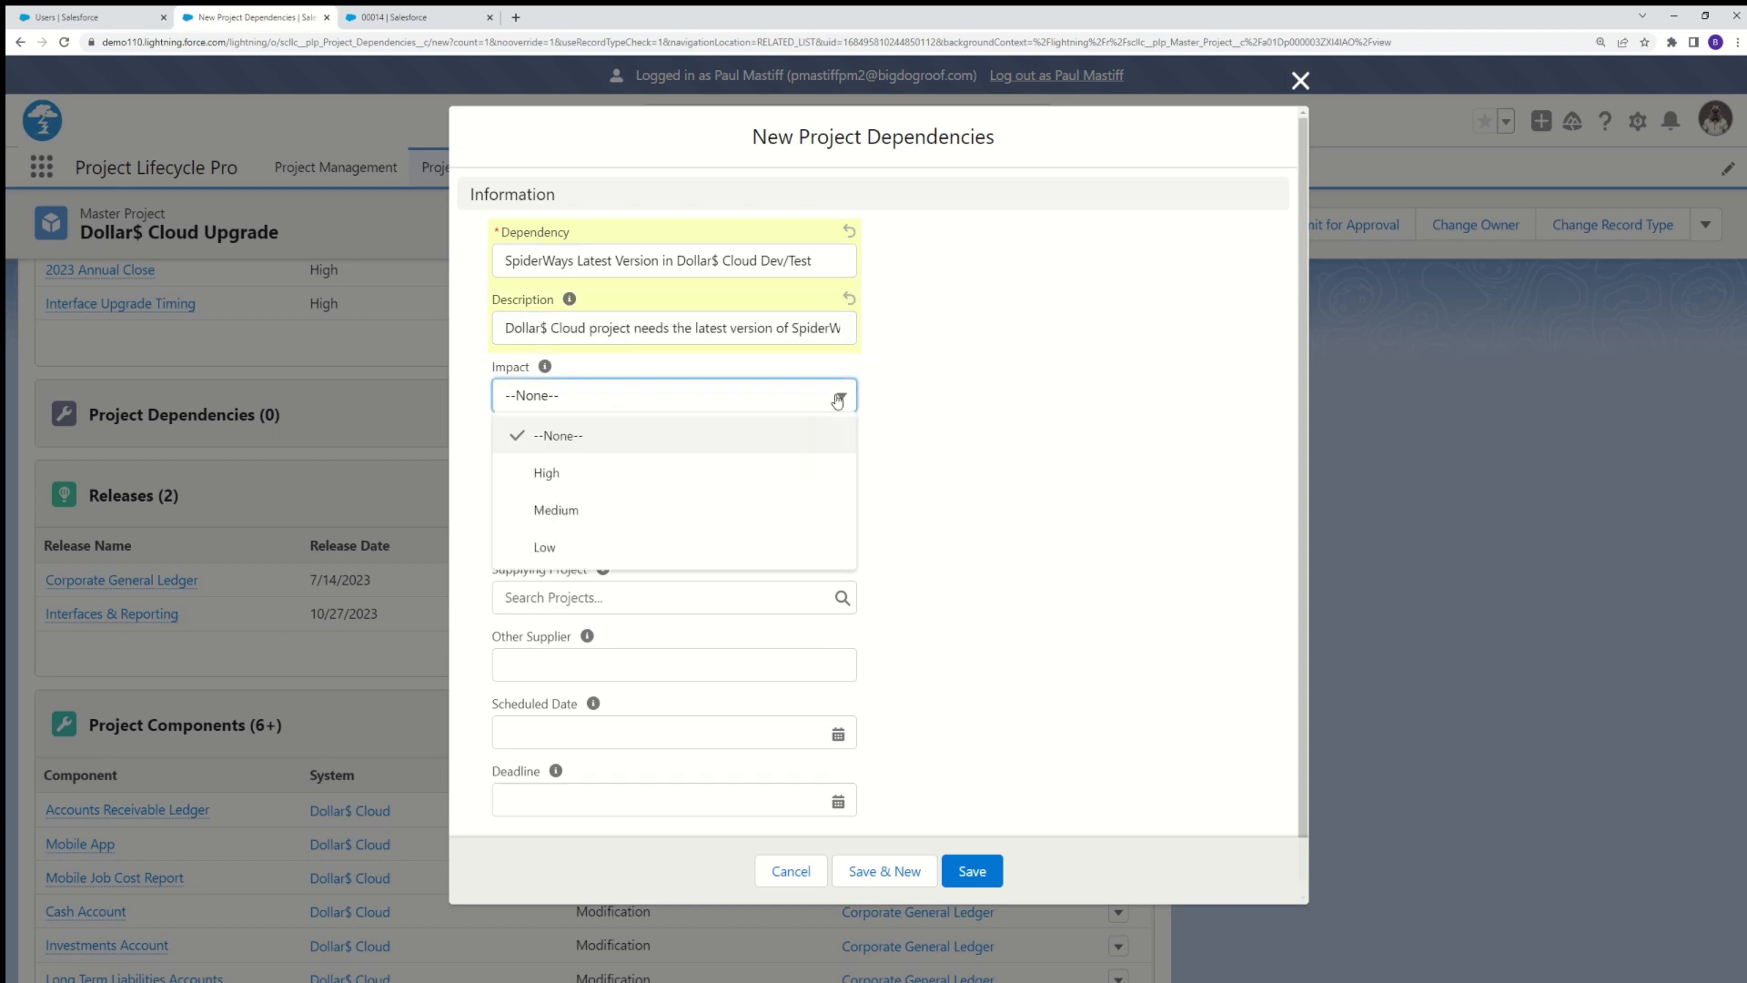
click(591, 475)
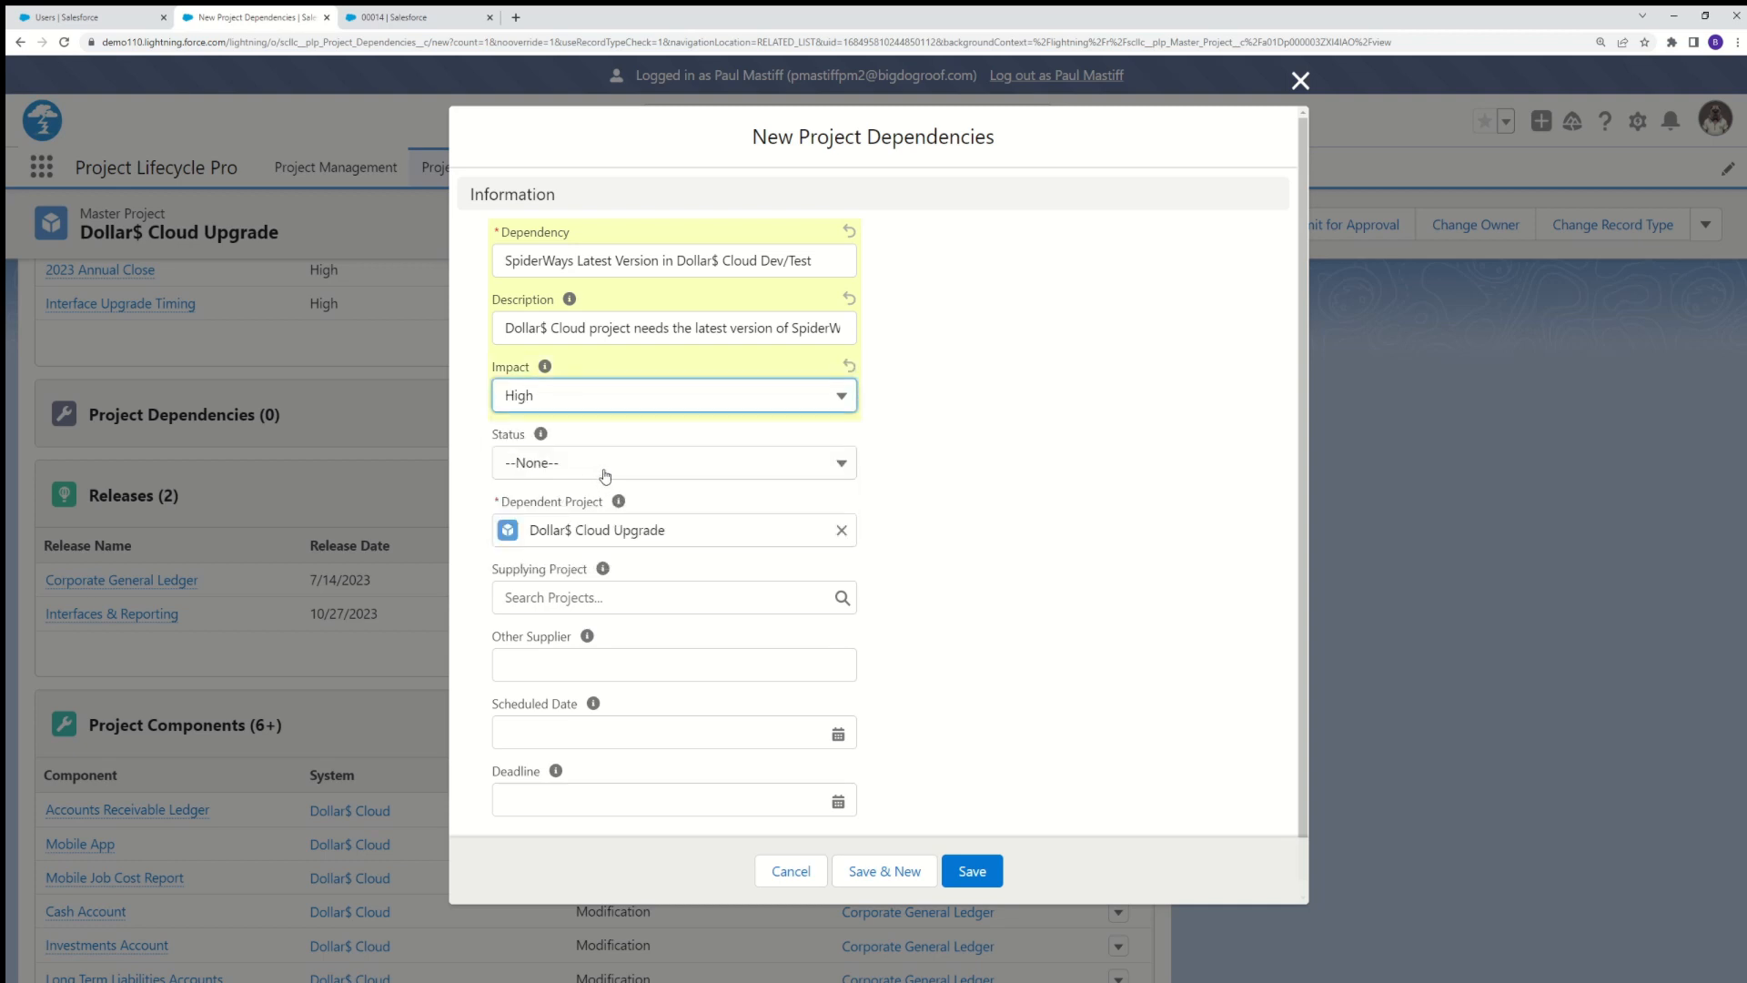
click(605, 468)
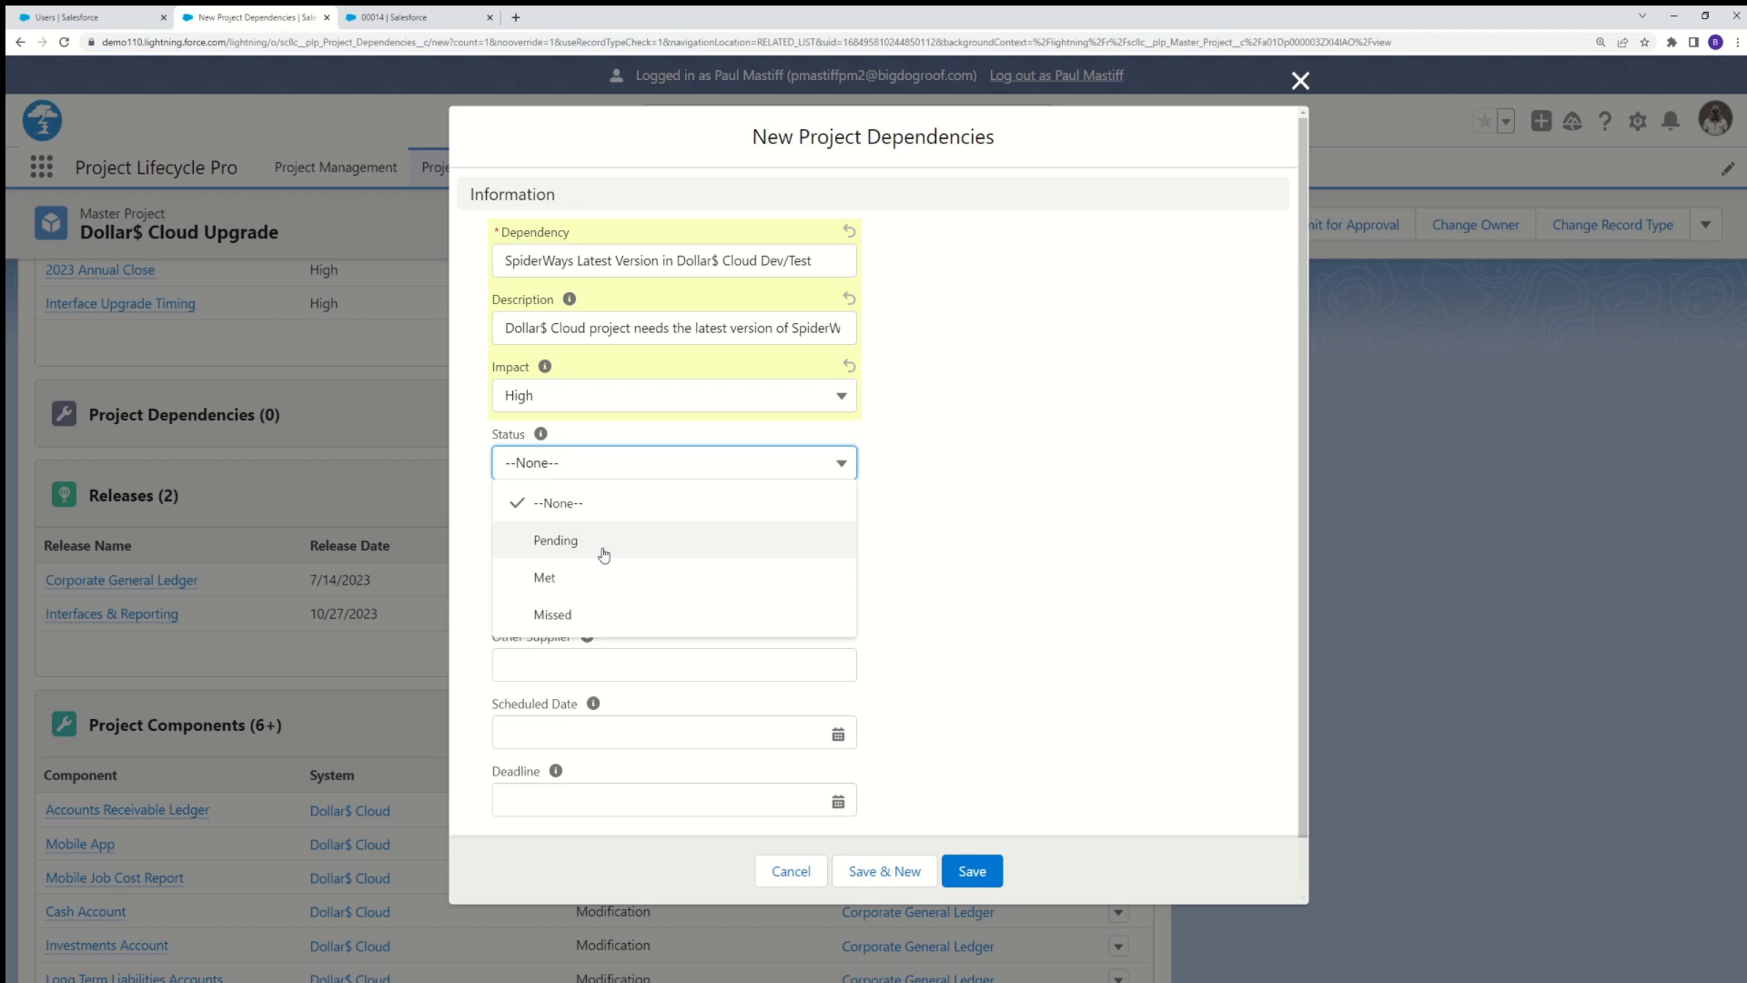
click(604, 553)
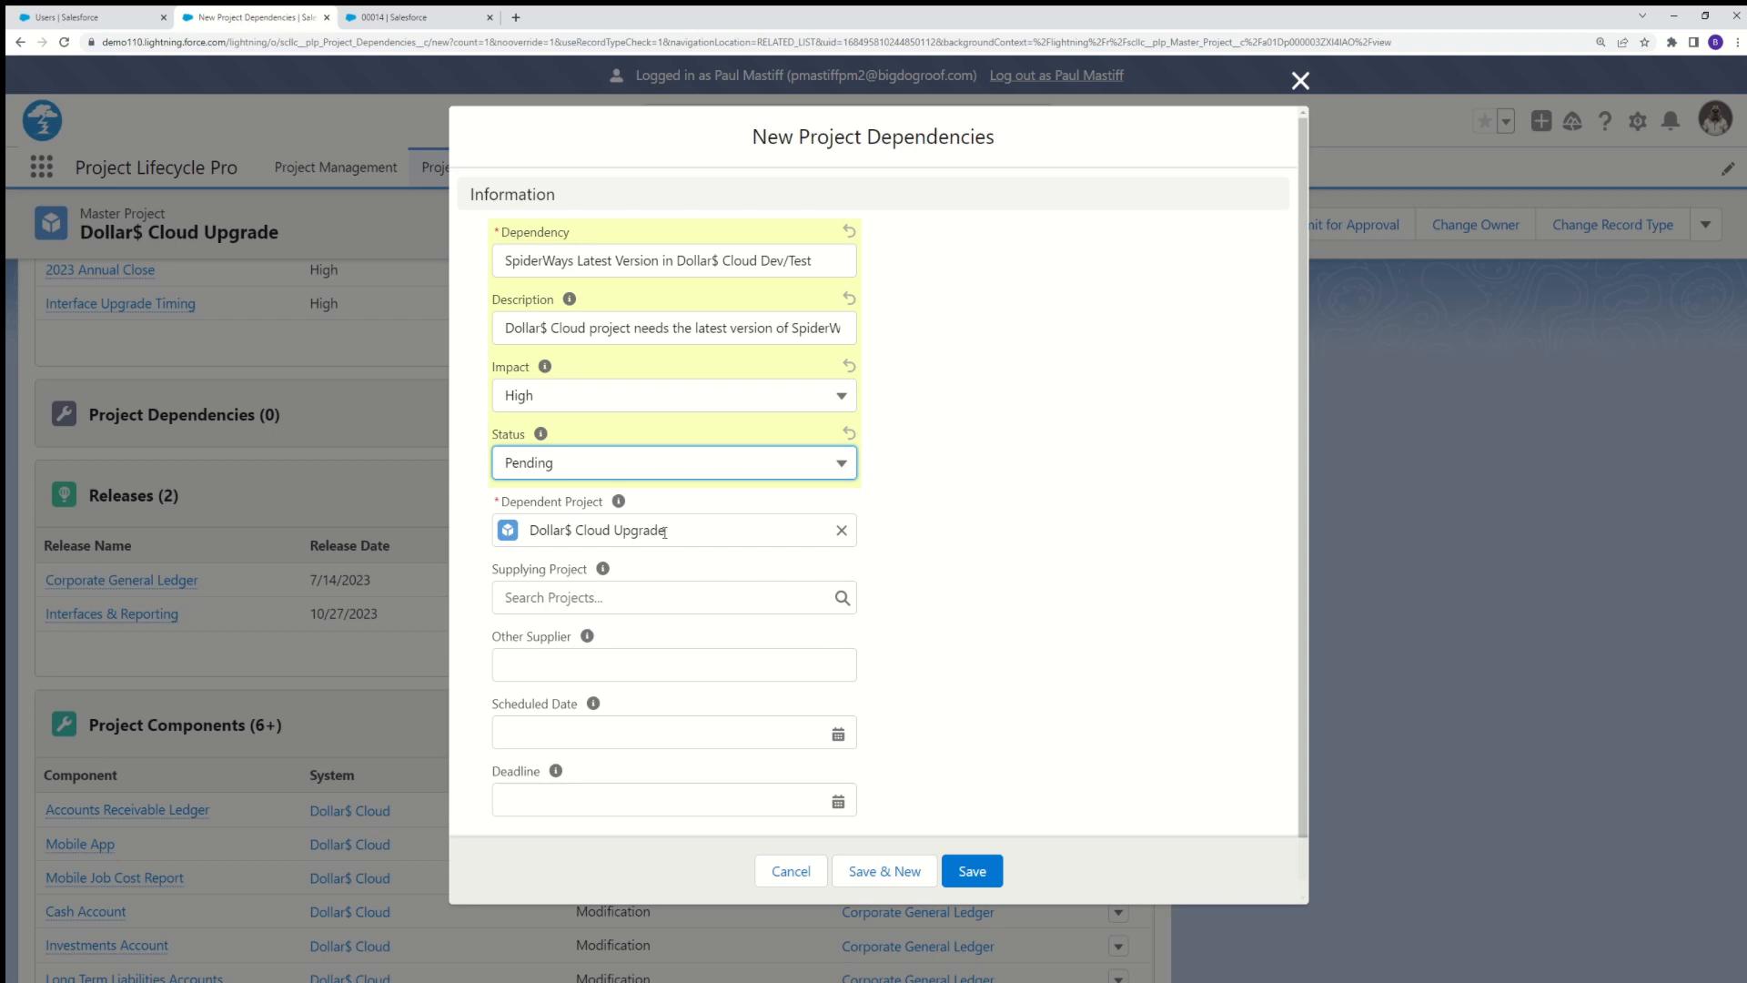
Select SpiderWays Upgrade as the supplying project for the dependency, leaving the other supplier blank.
click(571, 598)
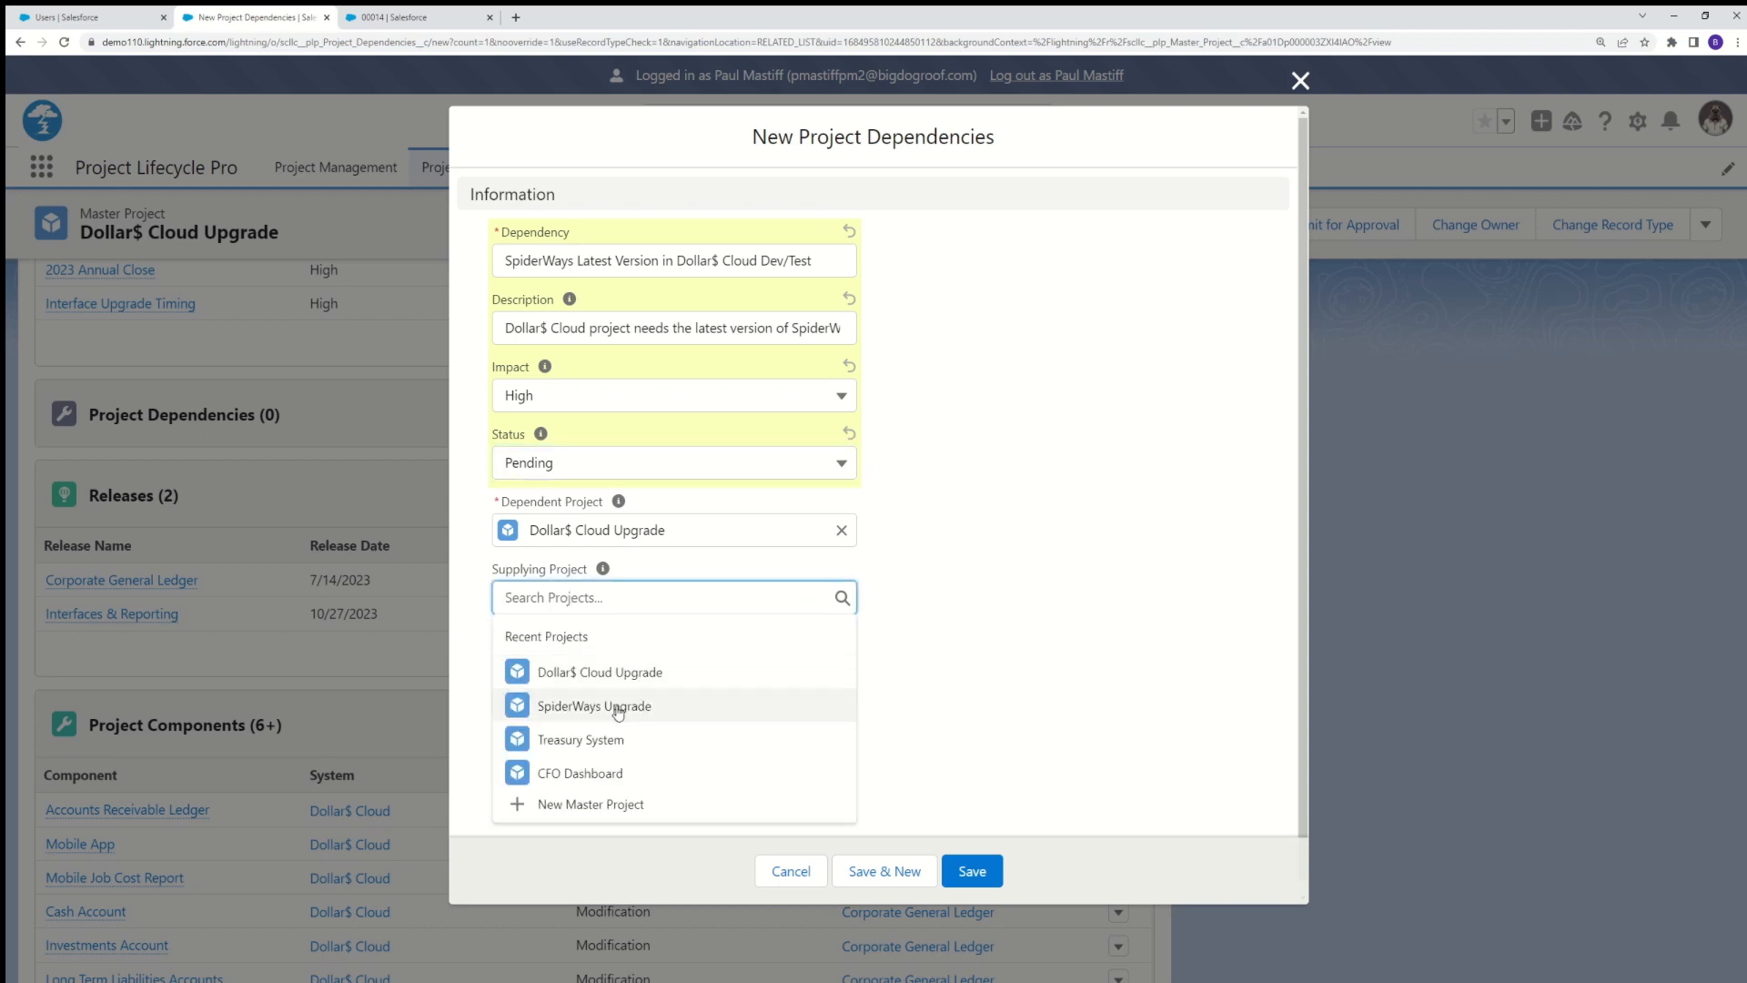
click(618, 710)
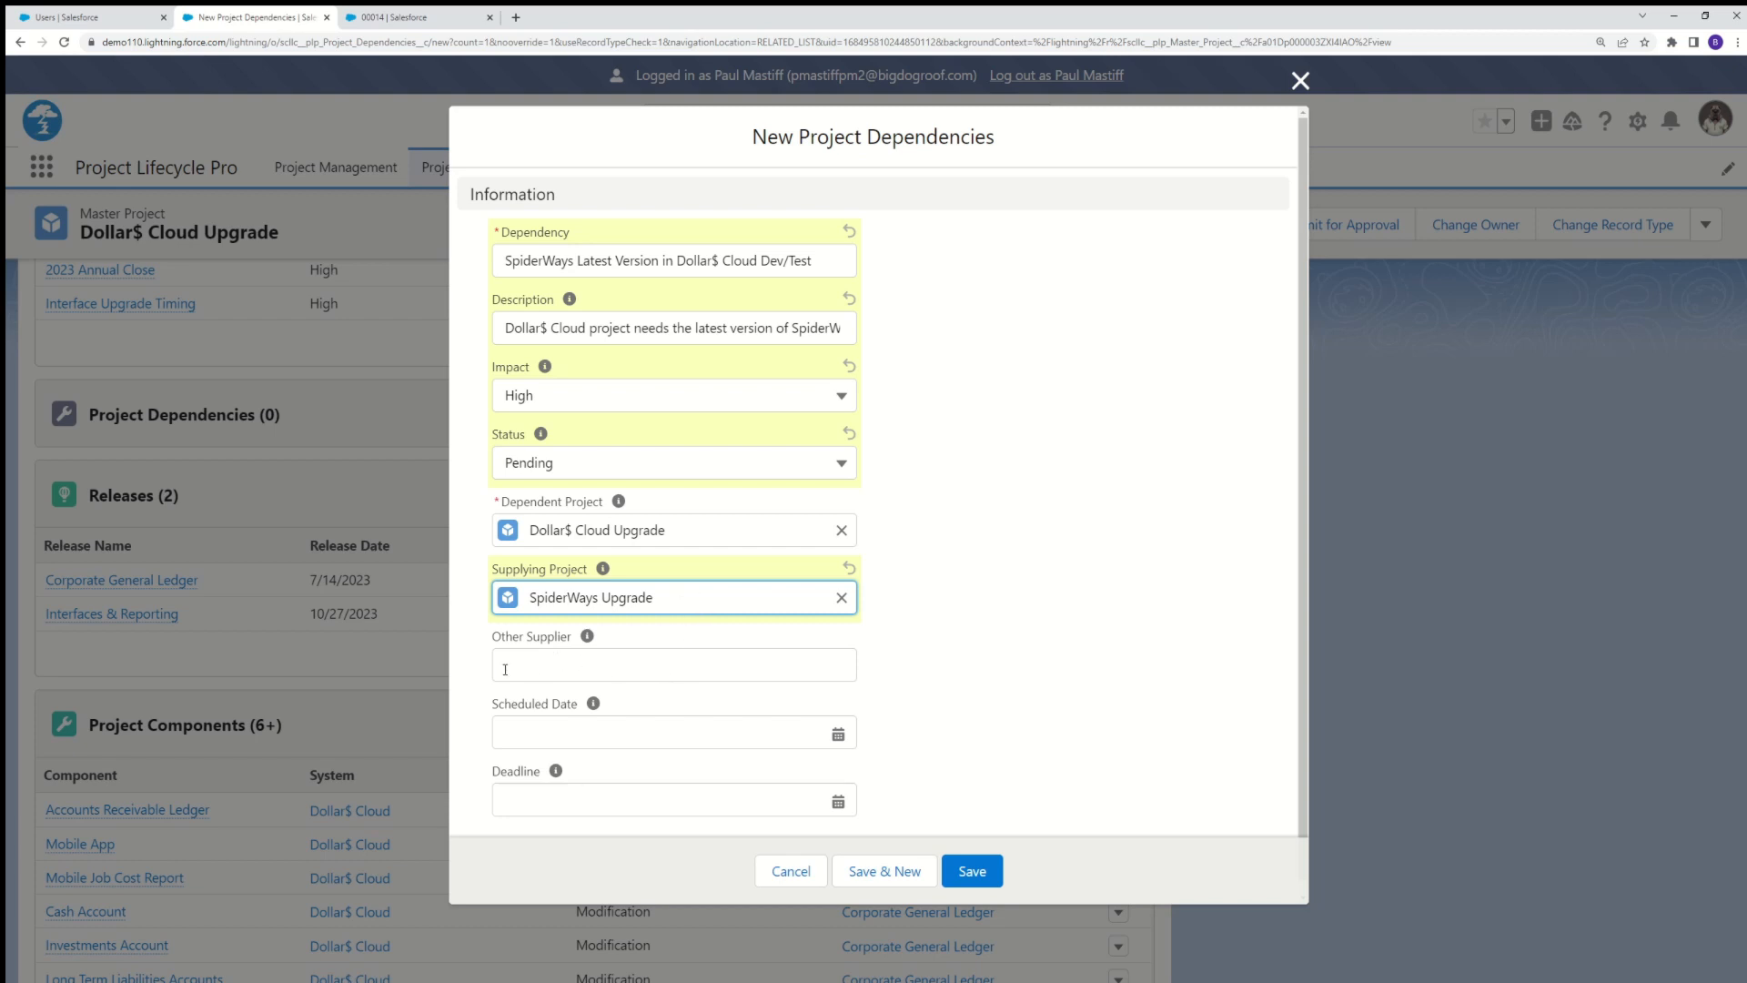
click(724, 659)
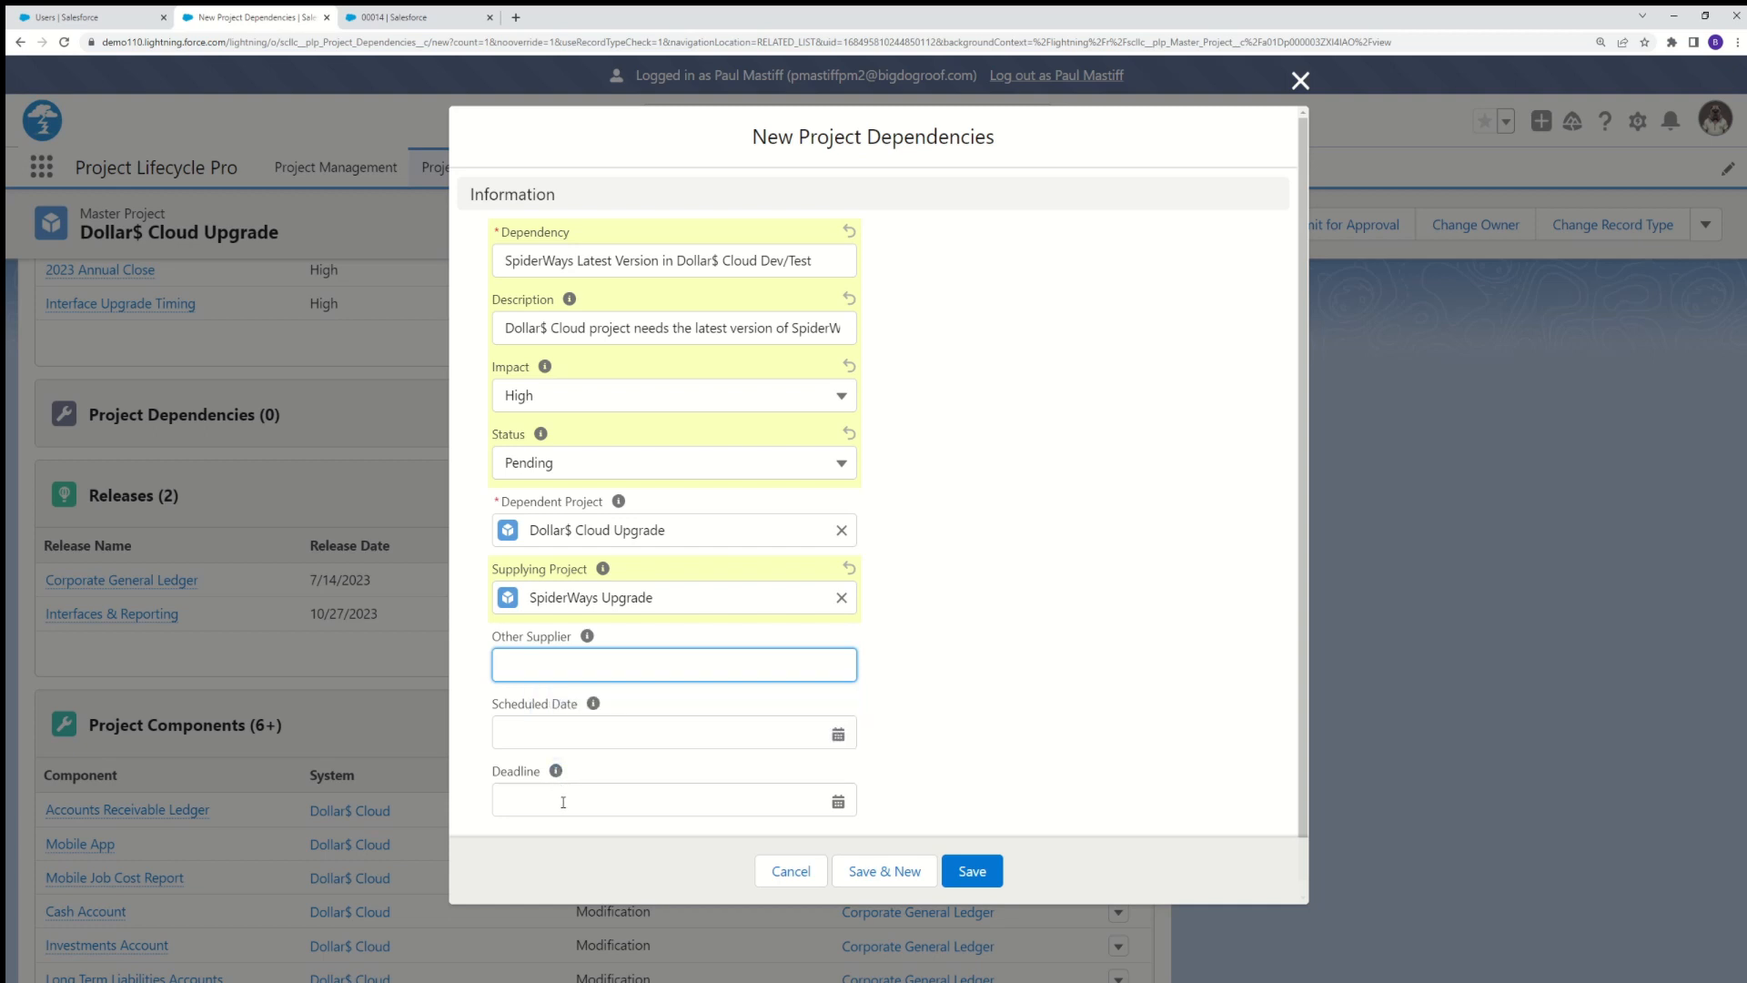
Set the dependency's scheduled date to 6/16/2023.
click(569, 730)
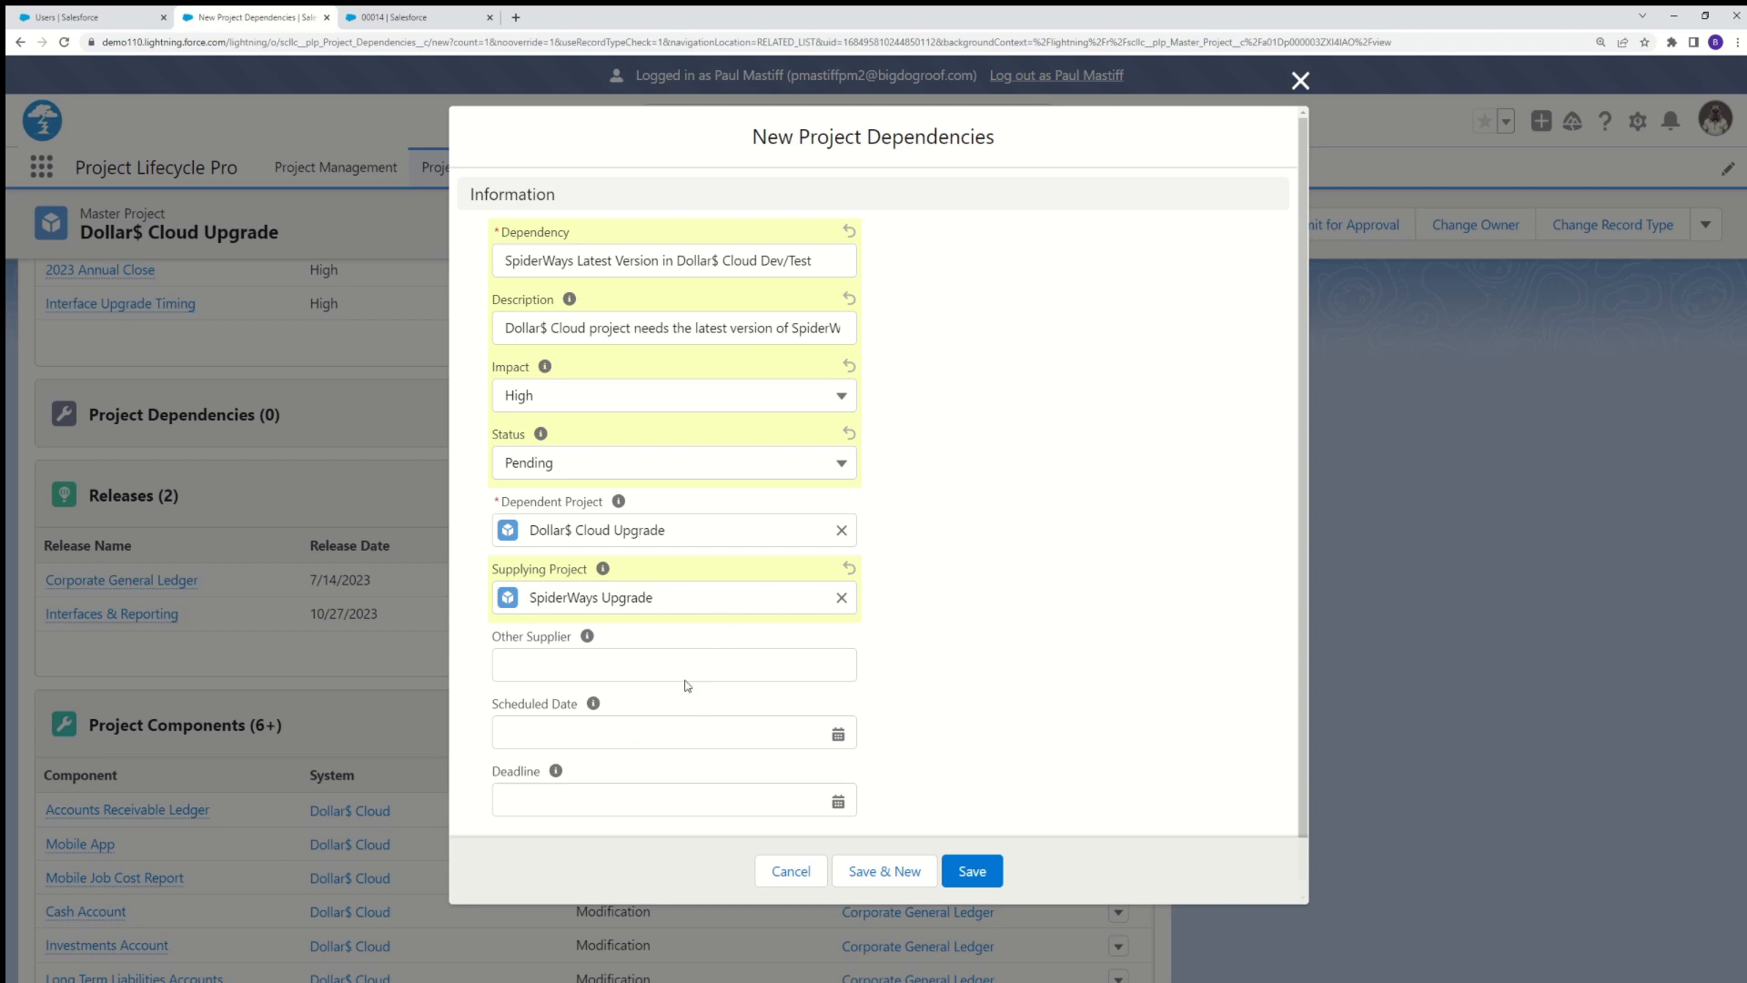
click(569, 734)
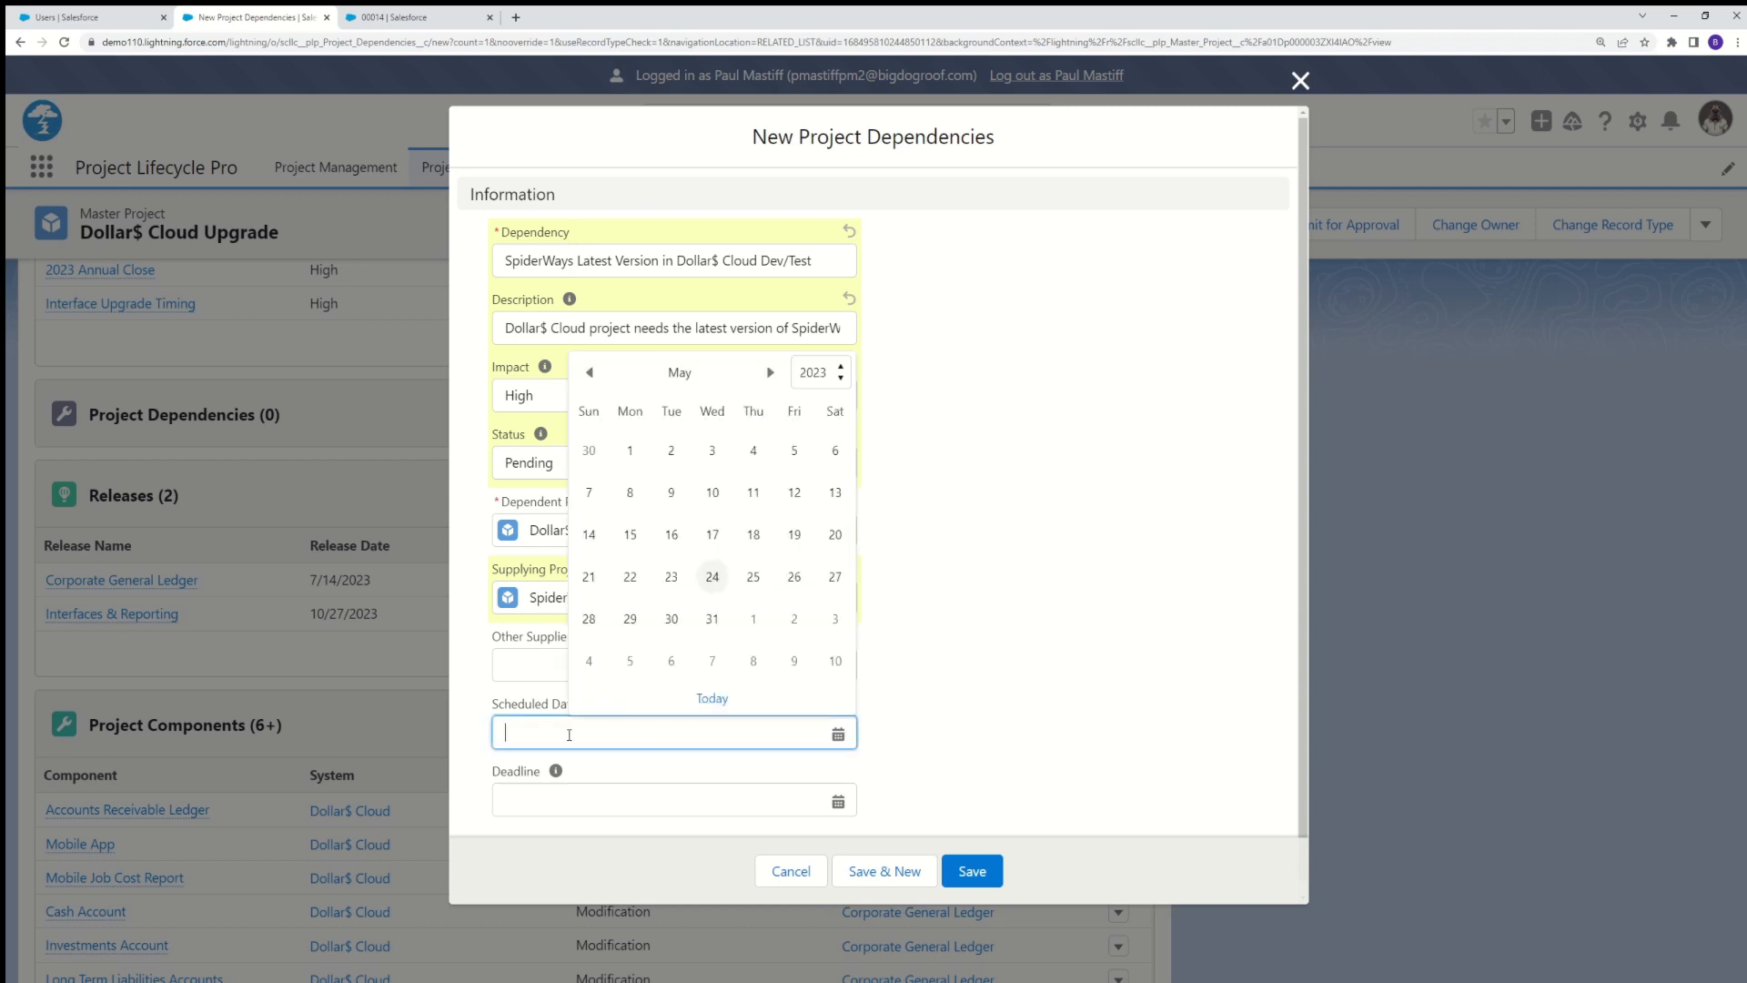
click(769, 373)
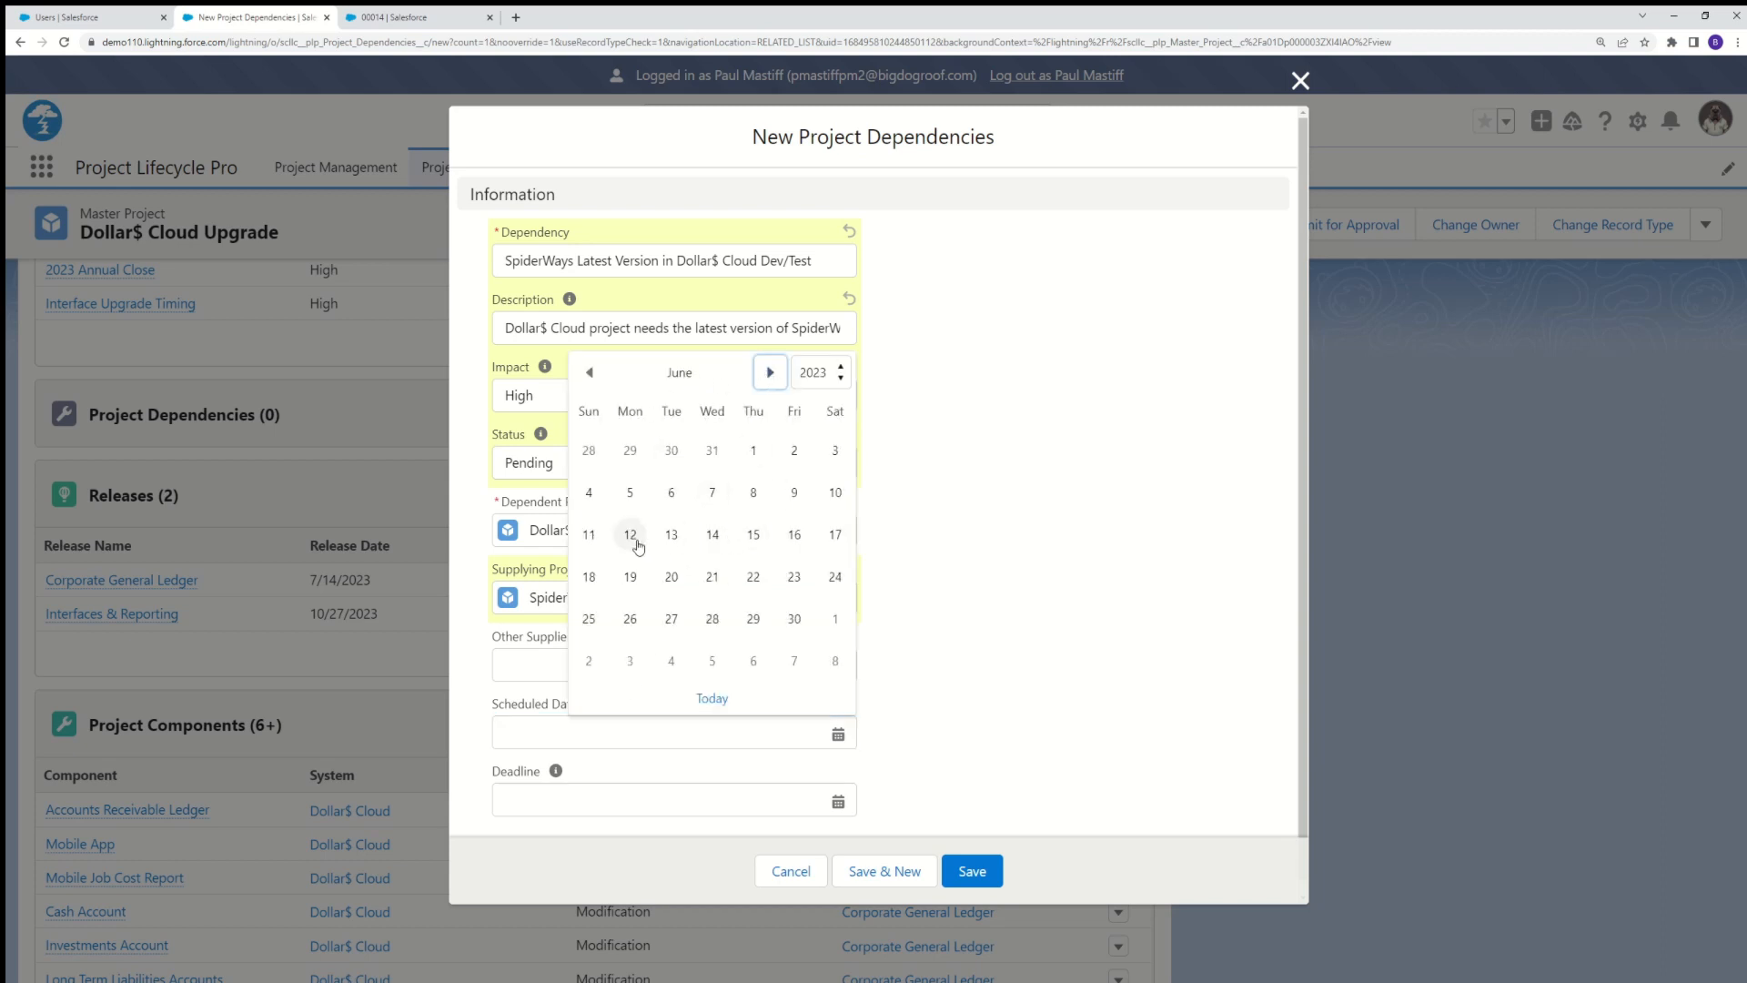
click(796, 540)
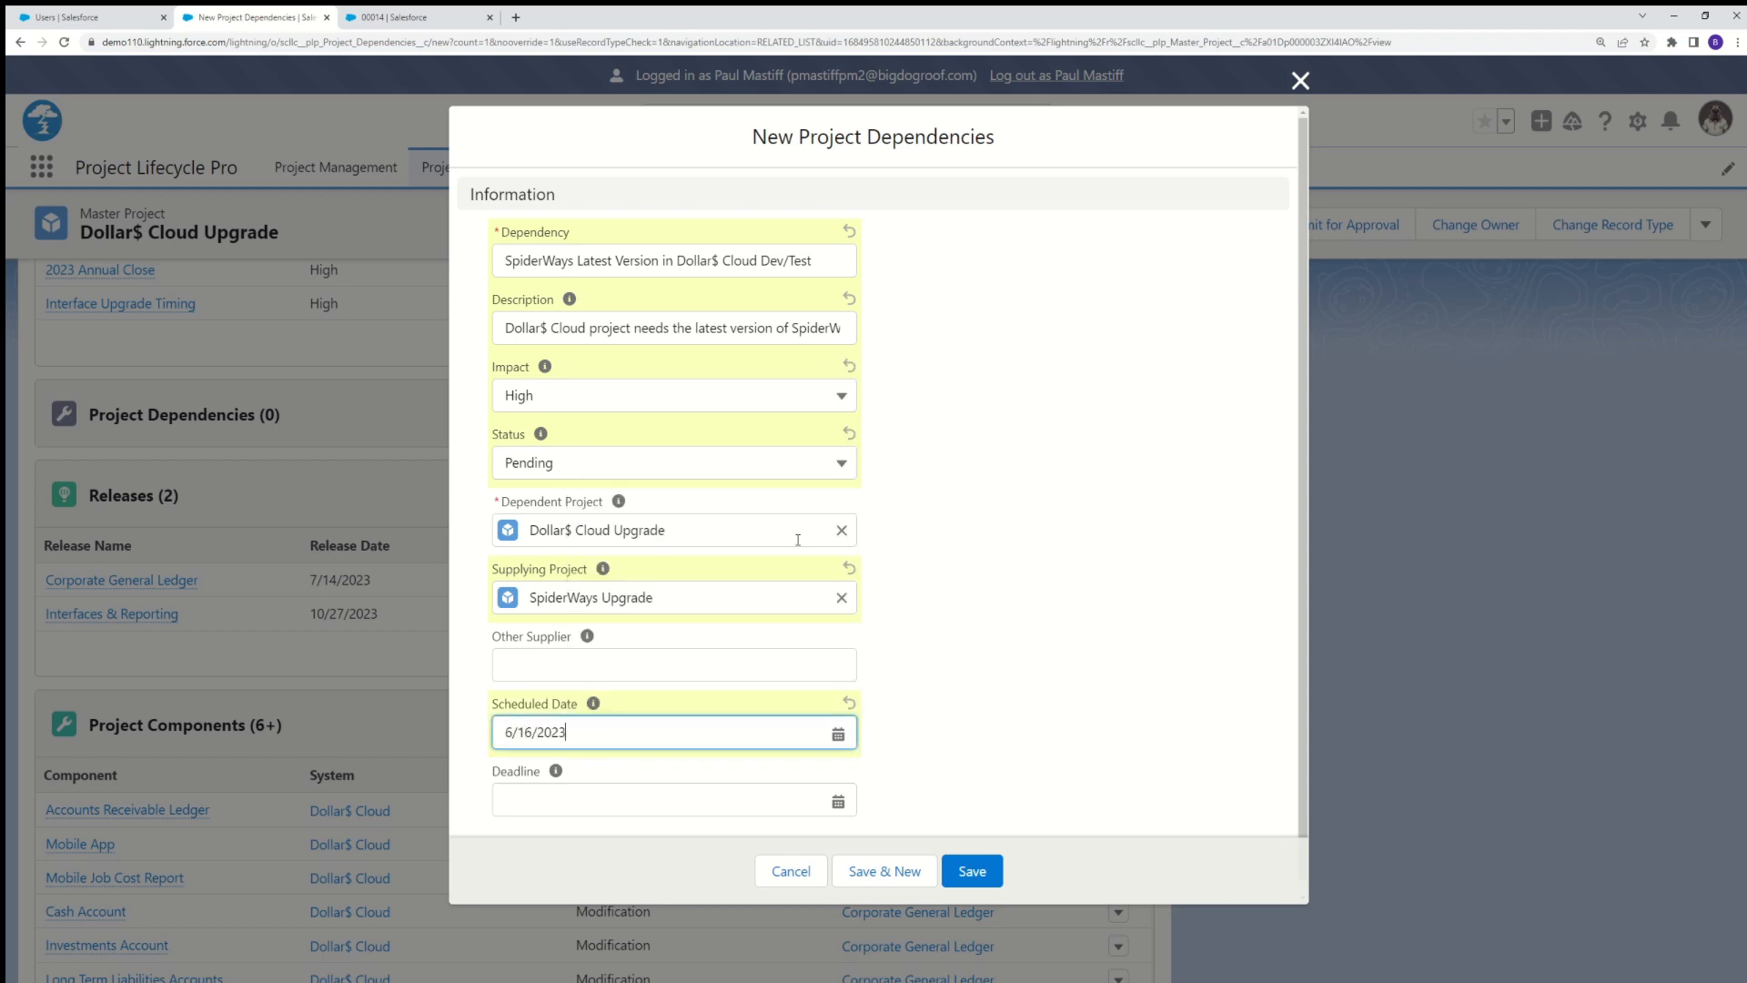
Set the dependency's deadline to 8/1/2023 and save the record.
click(569, 798)
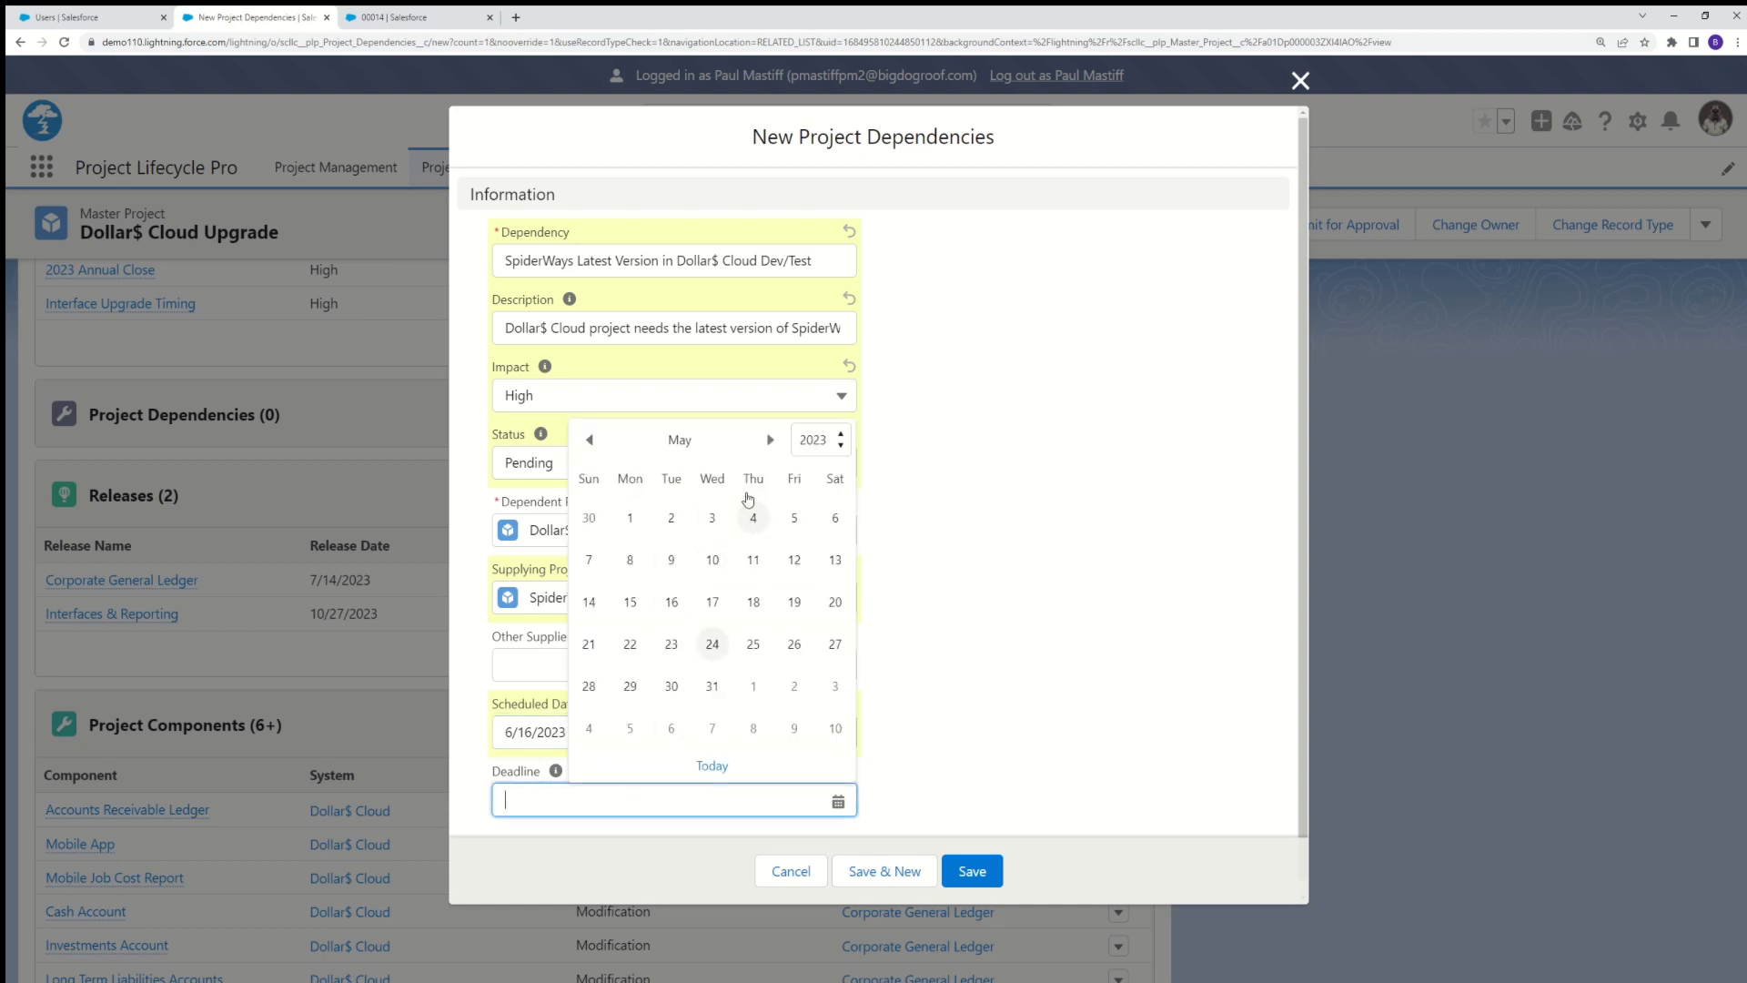
click(770, 440)
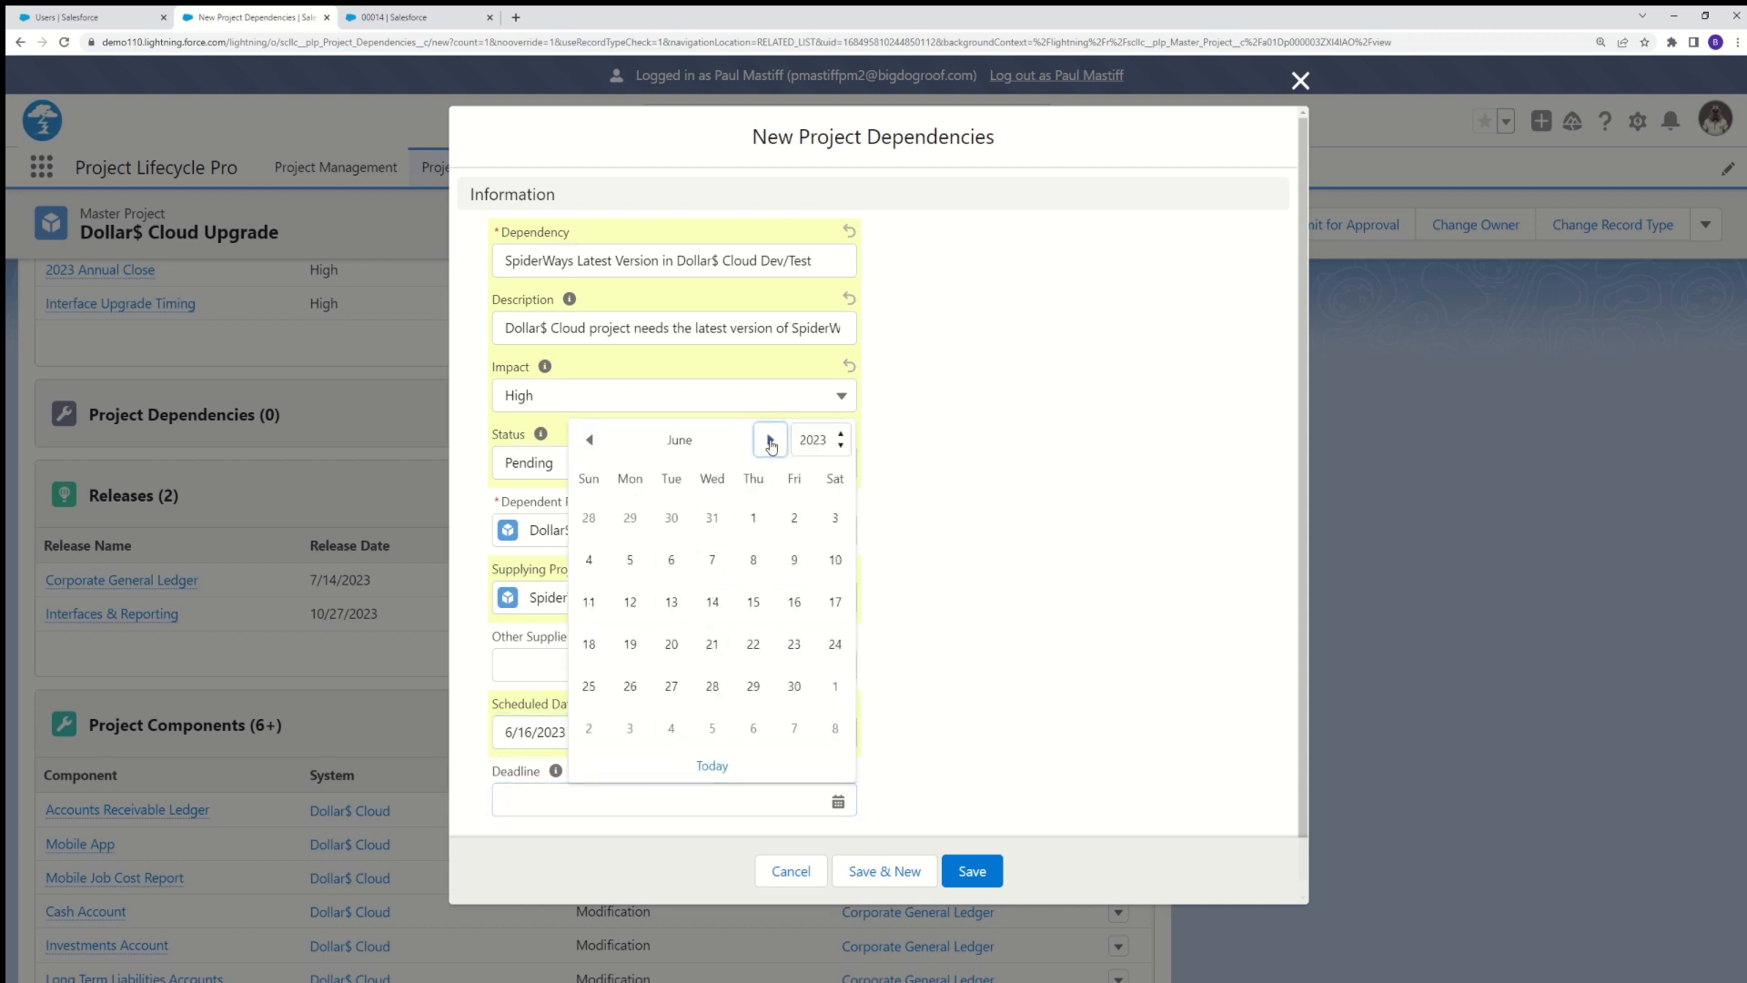
click(770, 442)
click(770, 453)
click(673, 520)
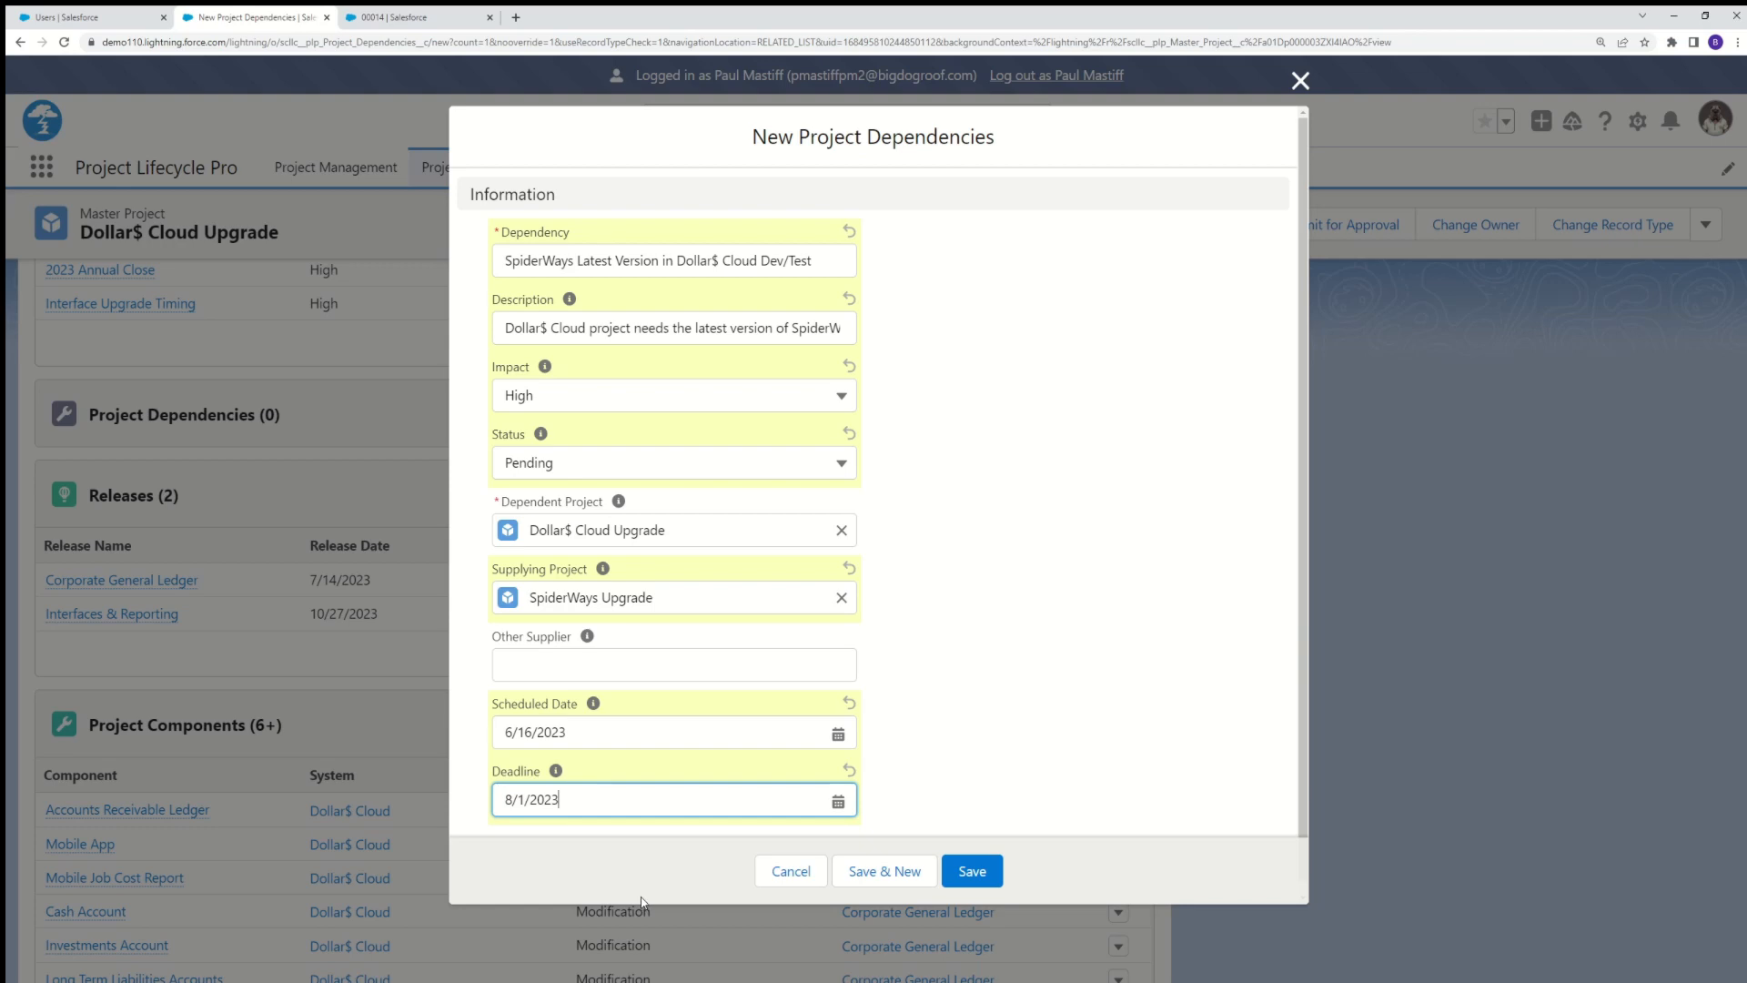
click(972, 871)
mouse_move(235, 500)
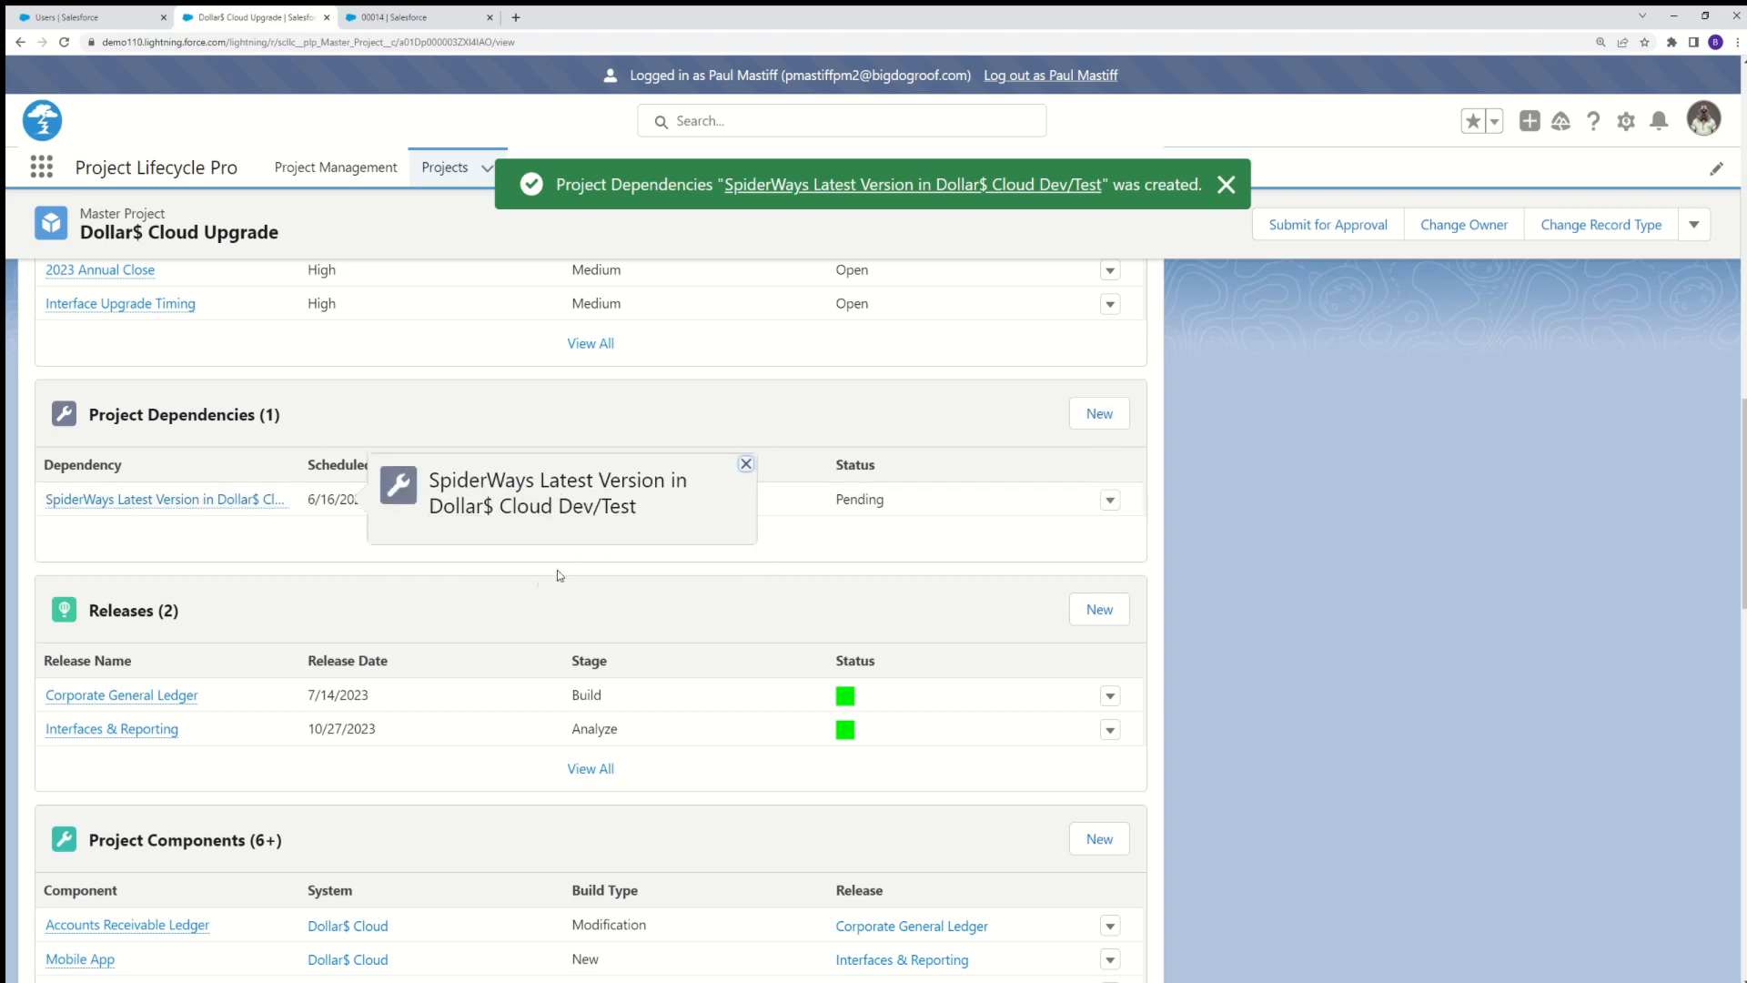
Start another dependency named "SpiderWays Latest Version in Production", described as "Dollar$ Cloud project needs latest version of SpiderWays deployed before it can deploy financial interfaces.".
click(1096, 416)
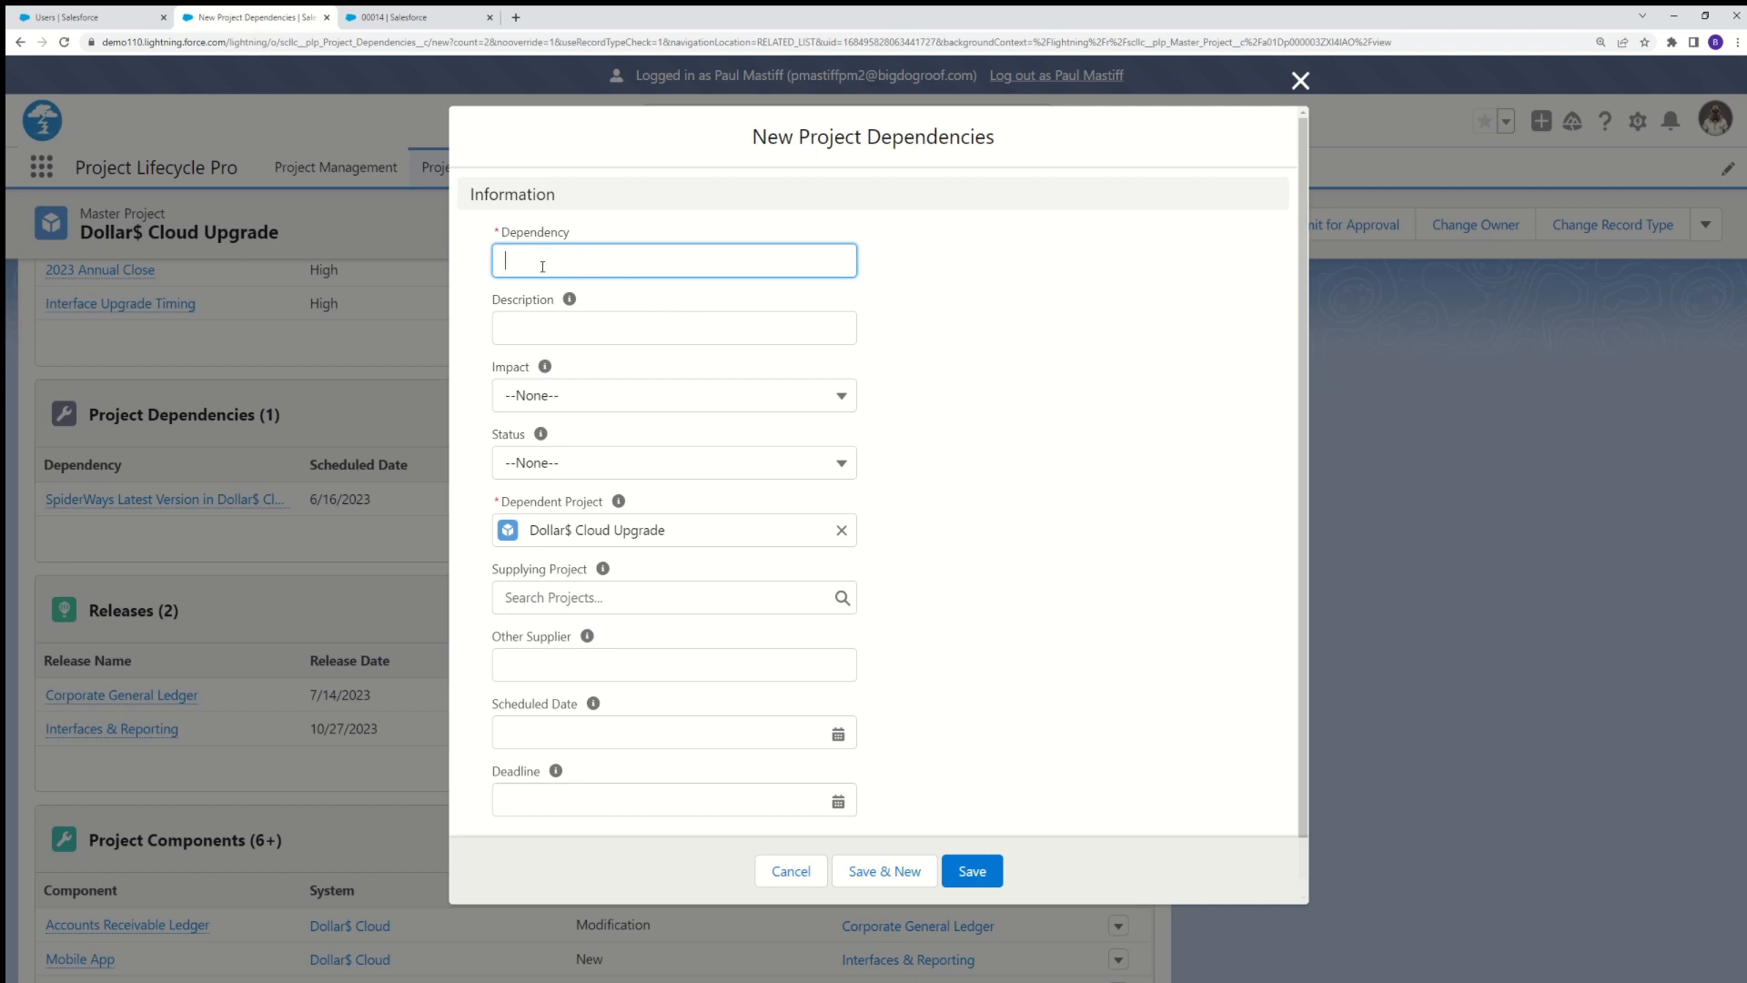
text(SpiderWays Latest Version in Production)
click(560, 339)
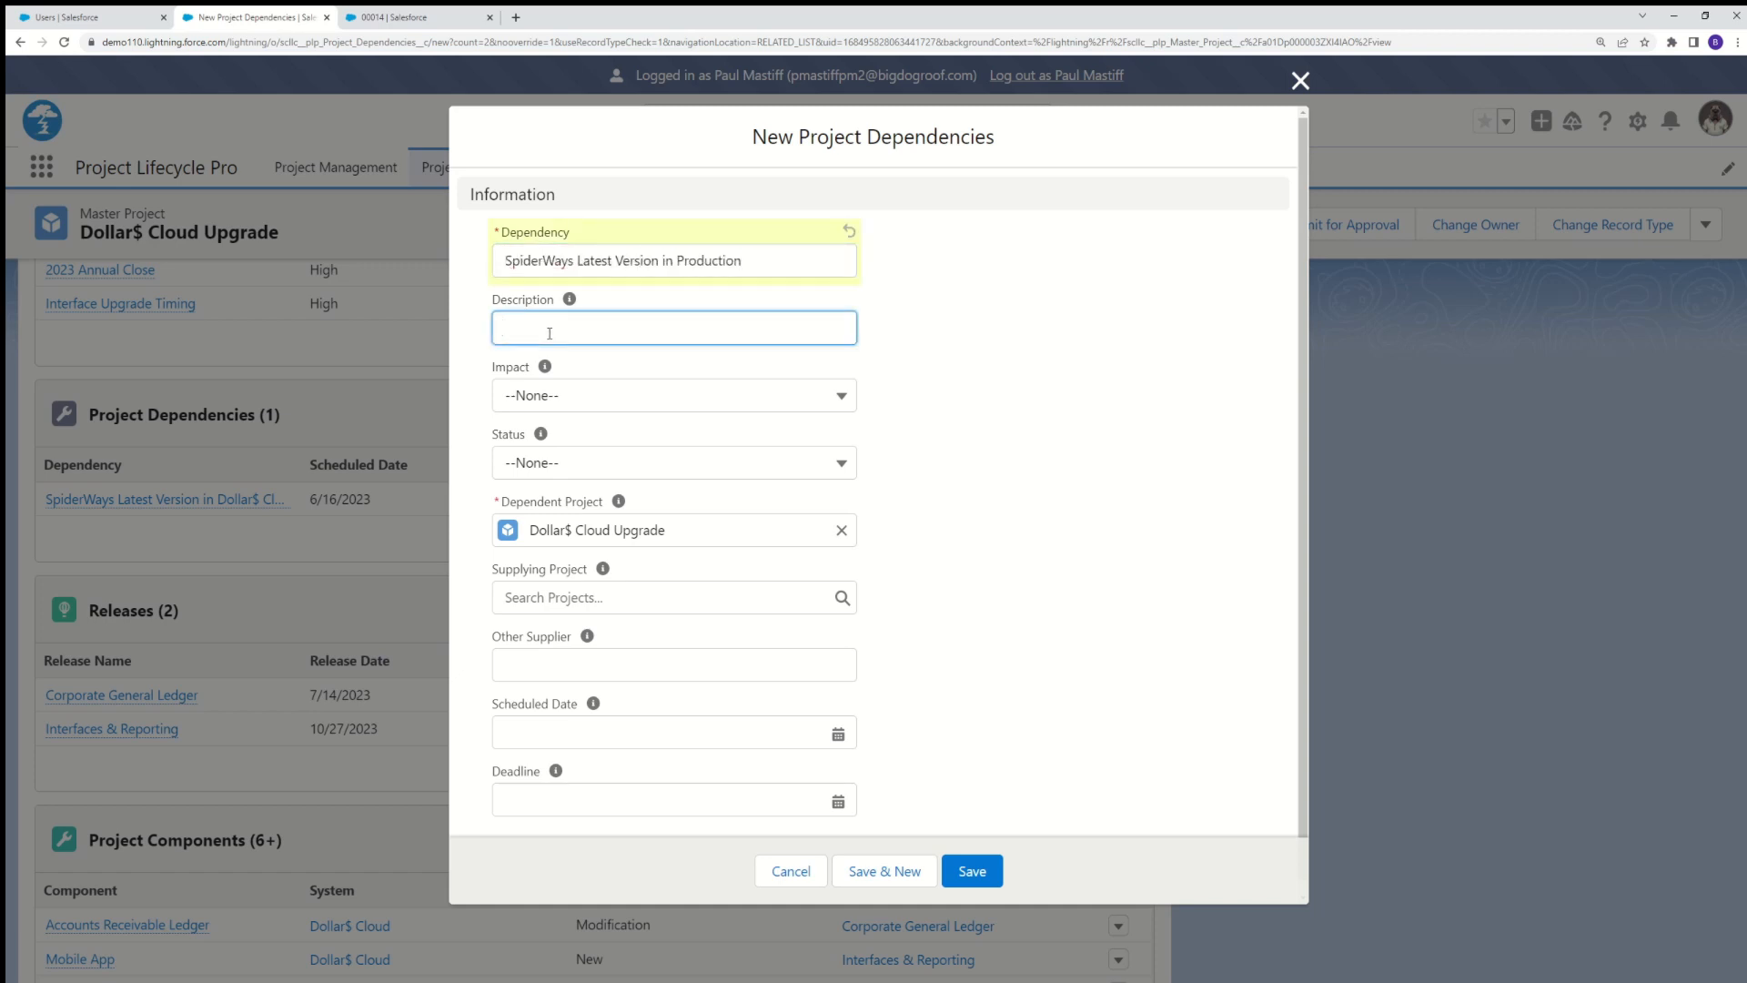
text(Dollar$ Cloud project needs latest versio)
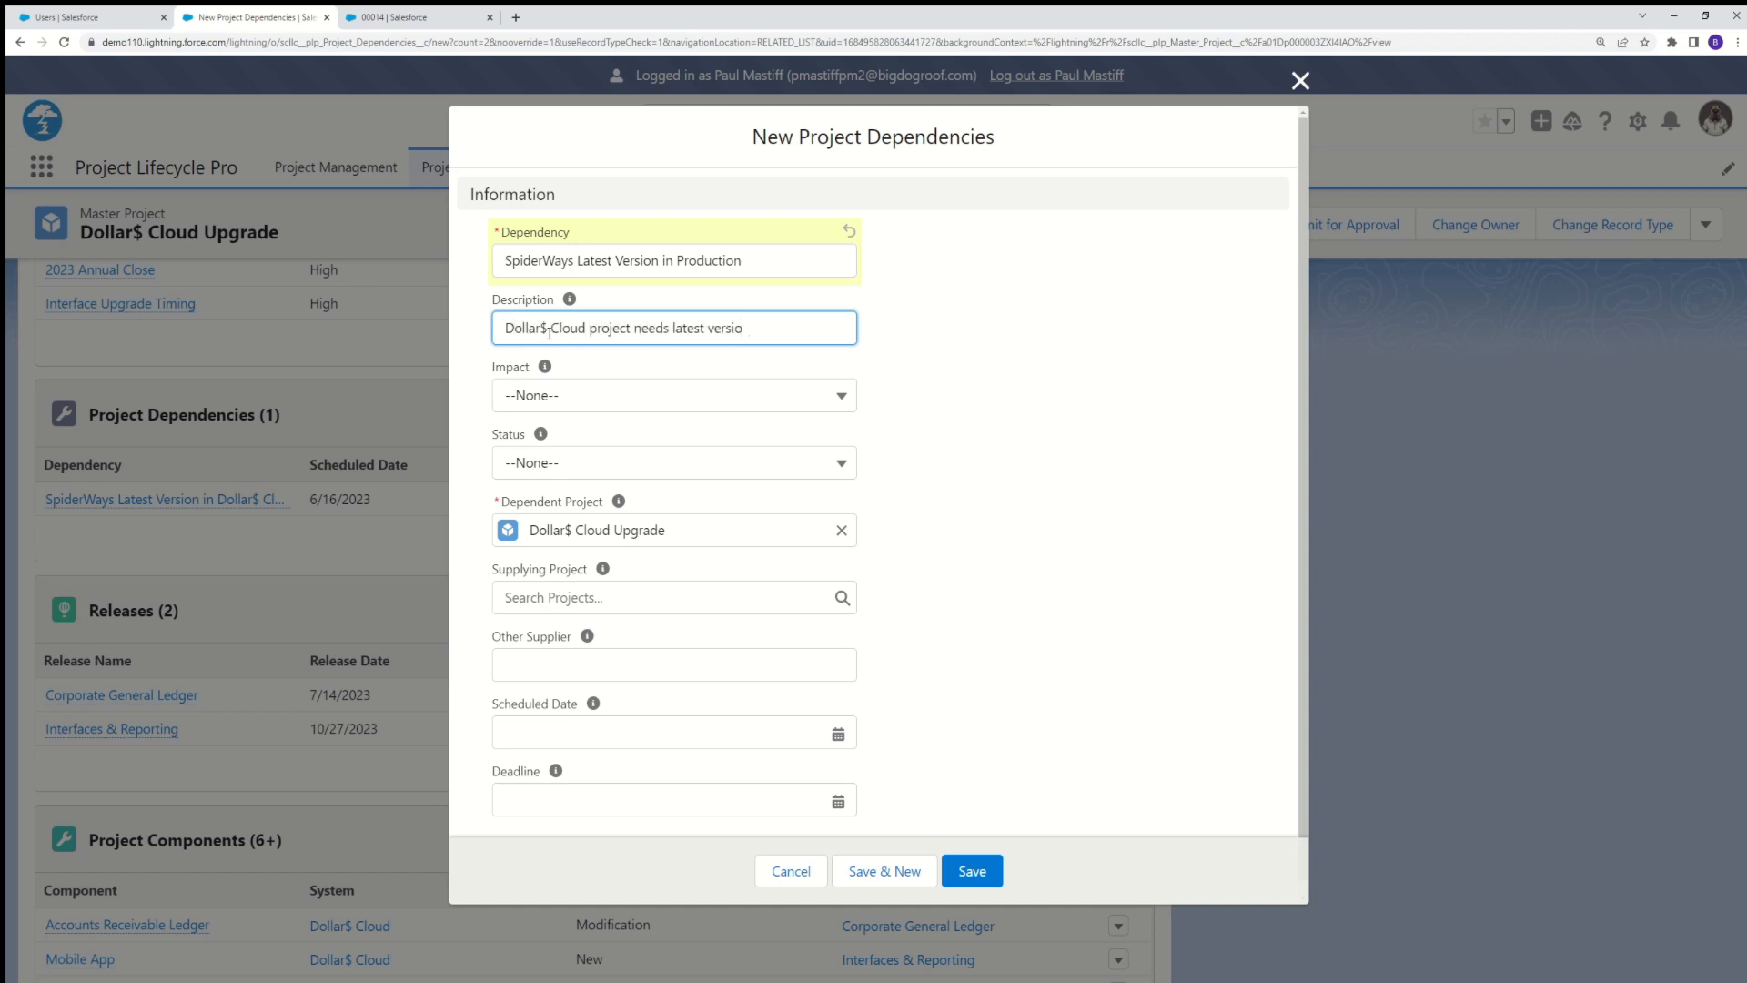
text(n of SpiderWays deployed )
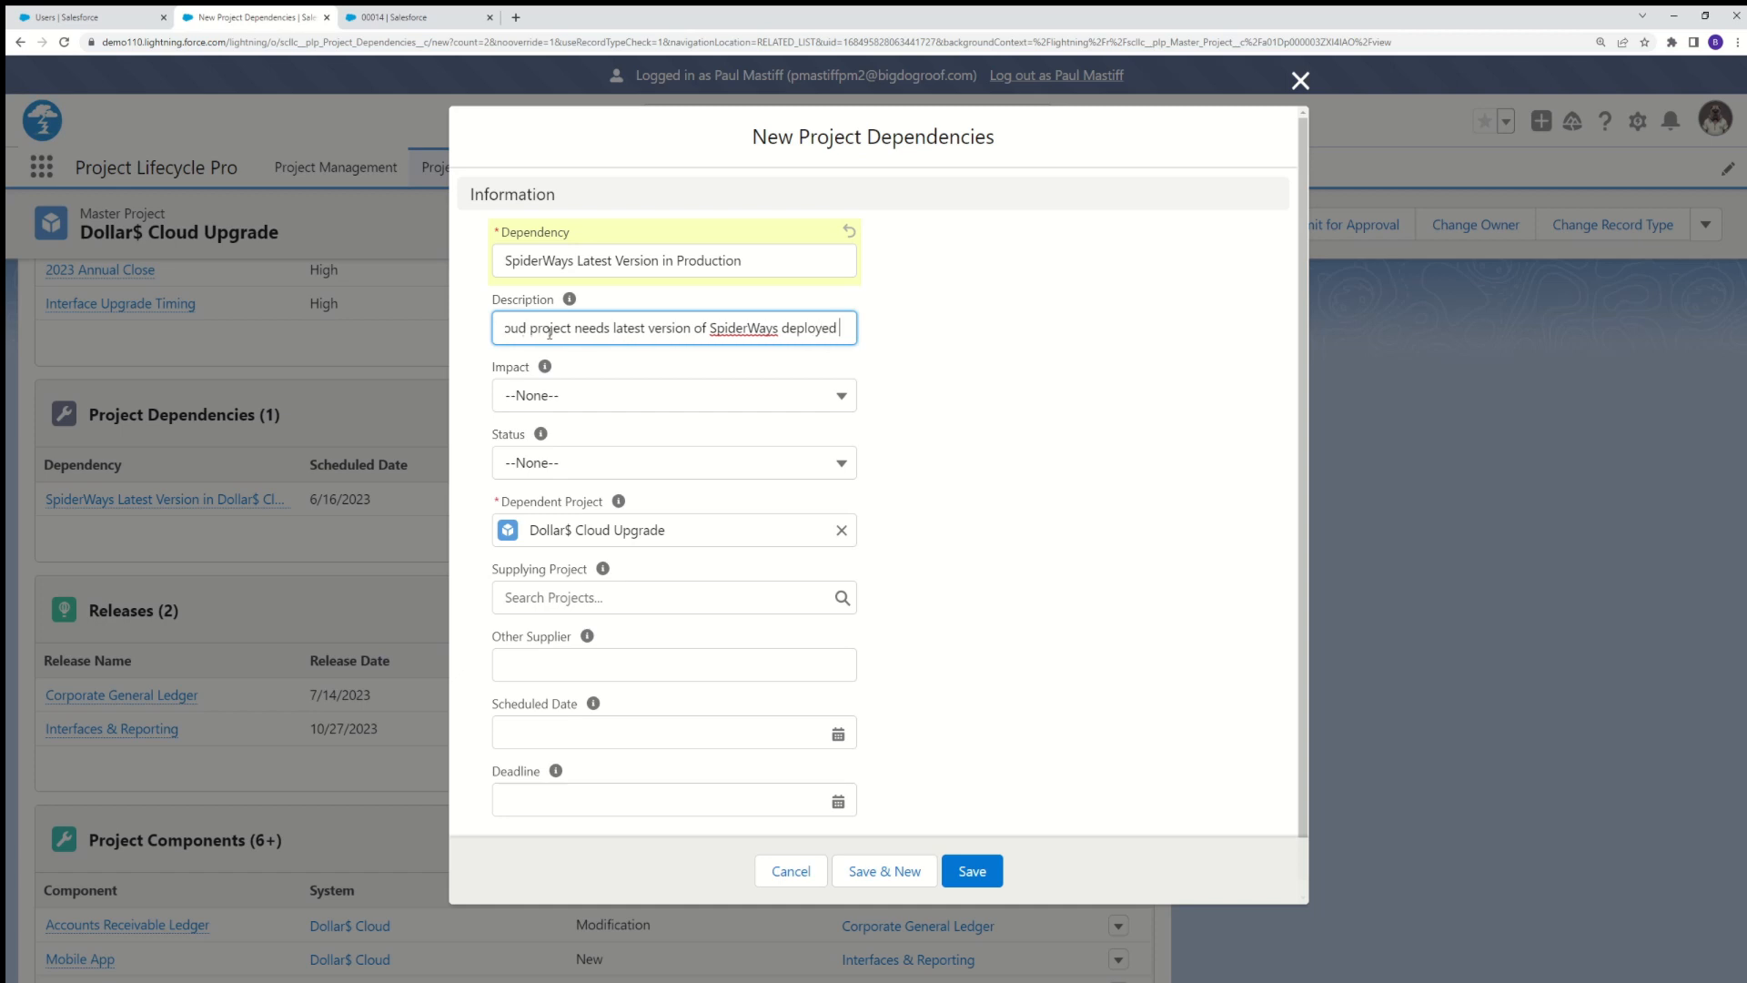
text(before it can deploy financial interfacde)
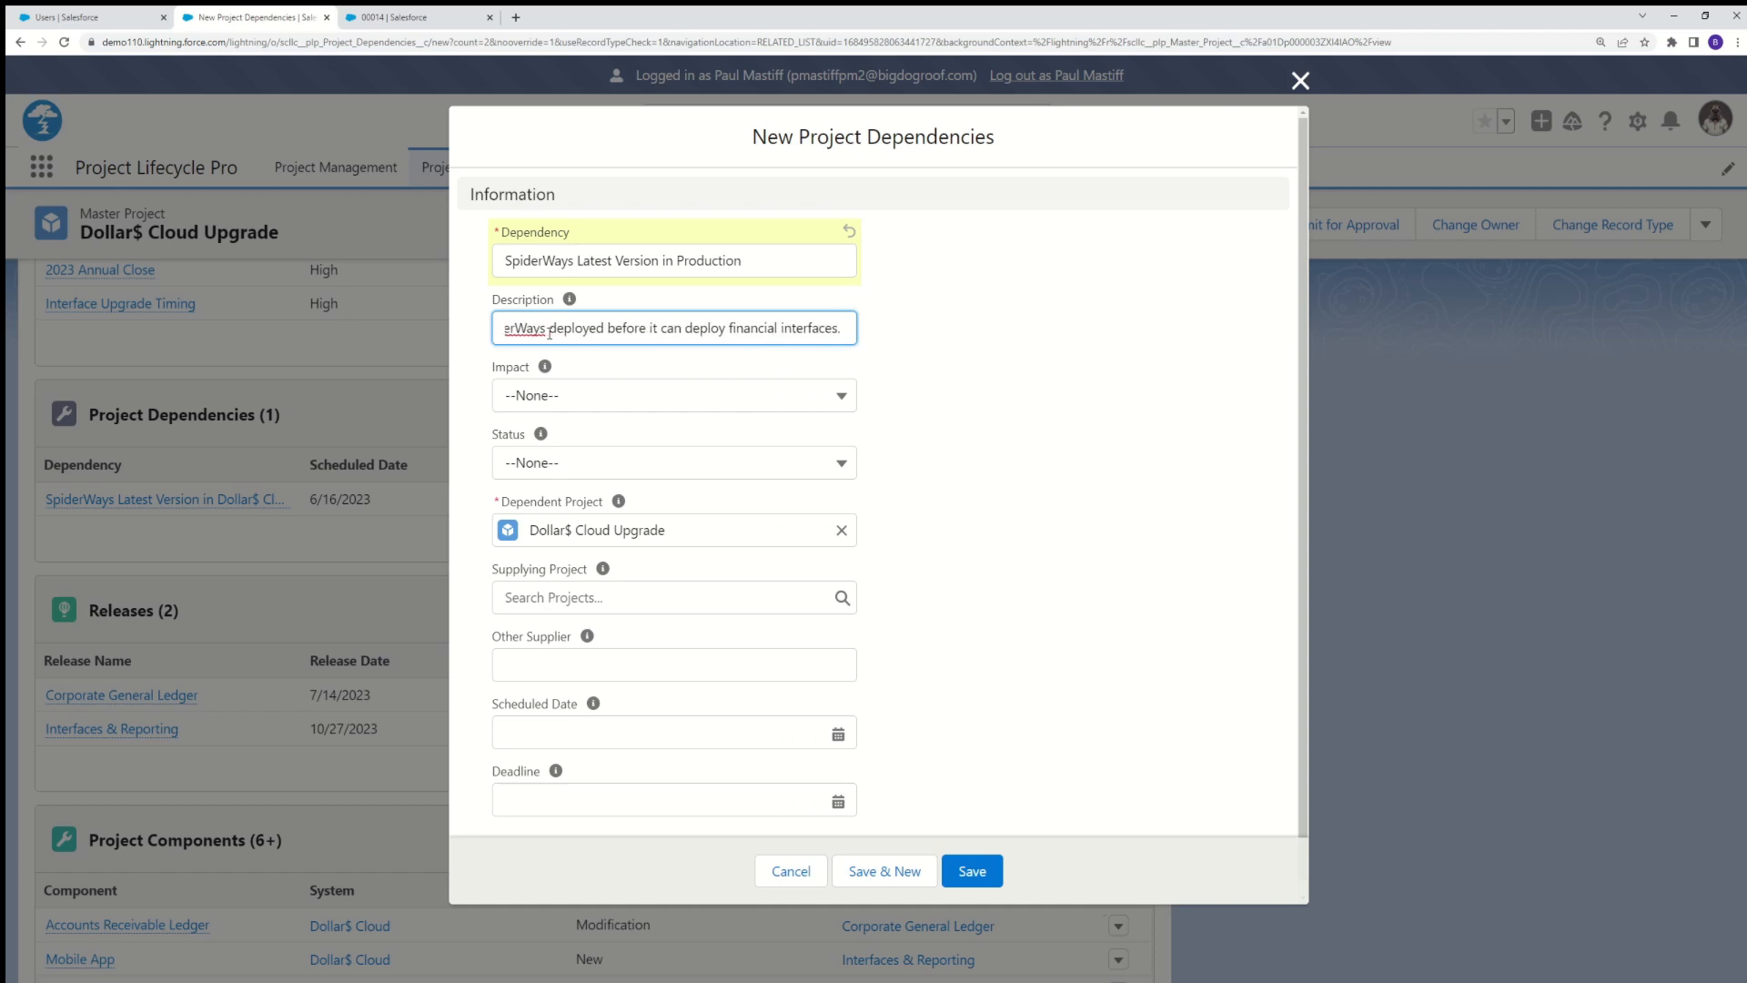
Classify the production dependency as High impact and Pending, with SpiderWays Upgrade as its supplying project.
click(788, 399)
click(643, 474)
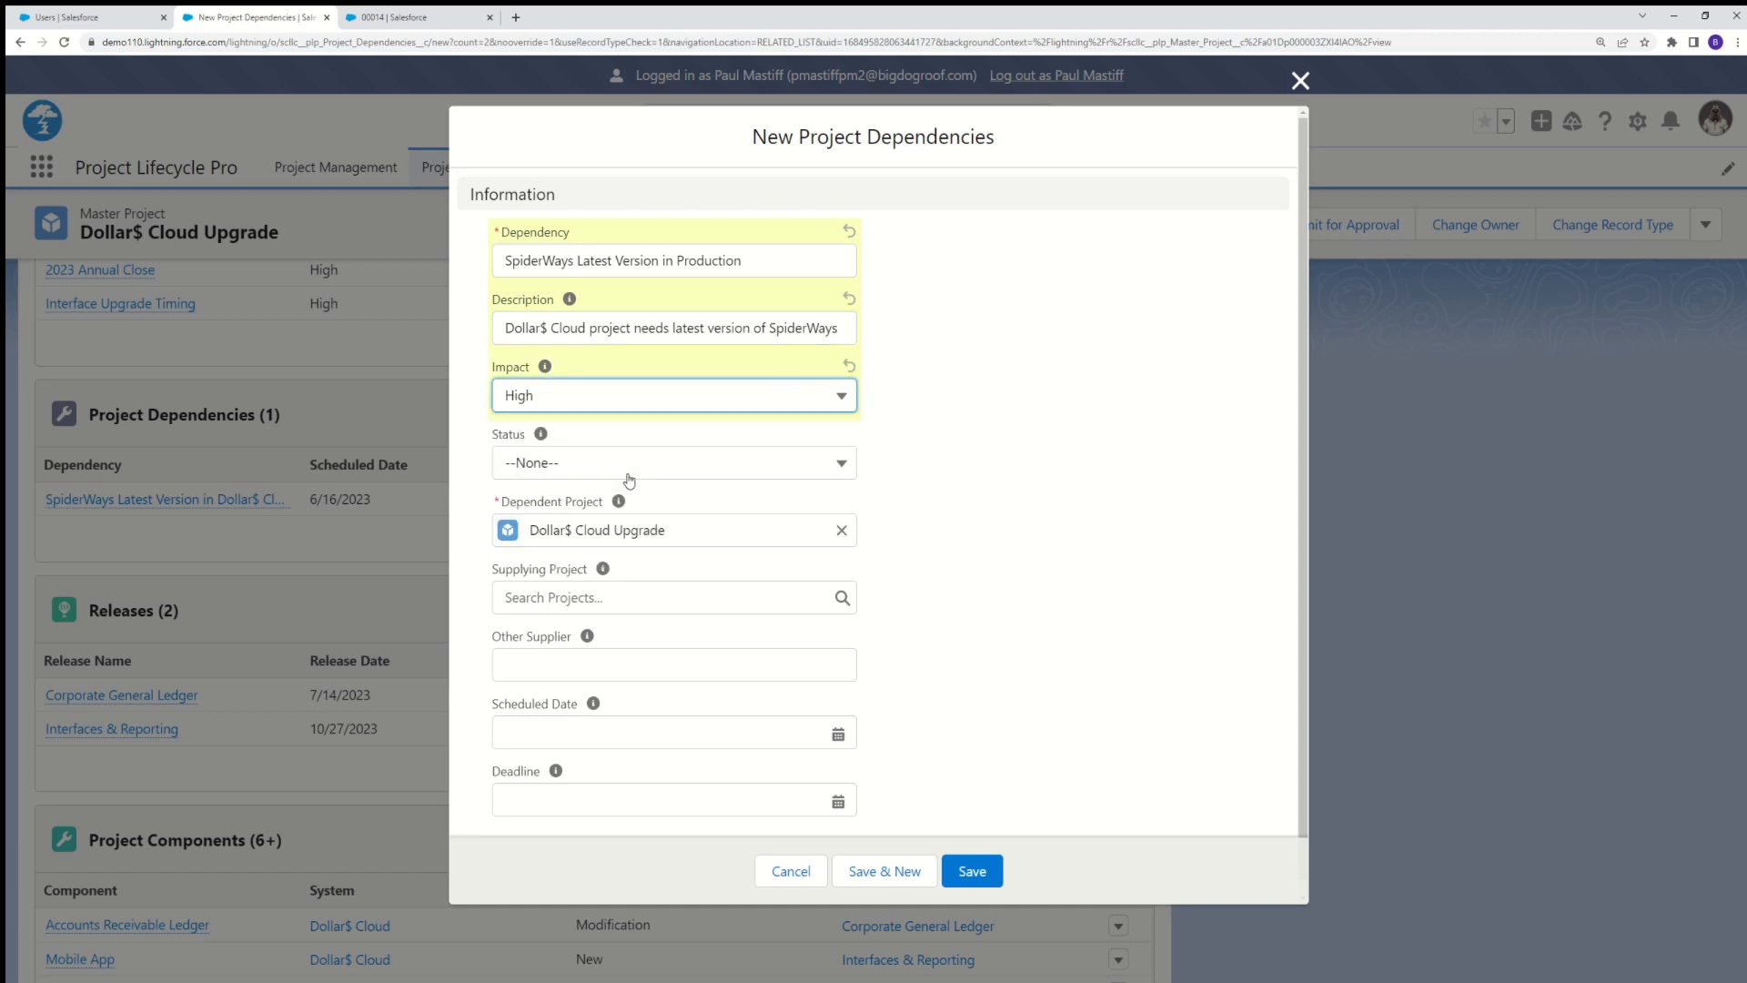
click(779, 465)
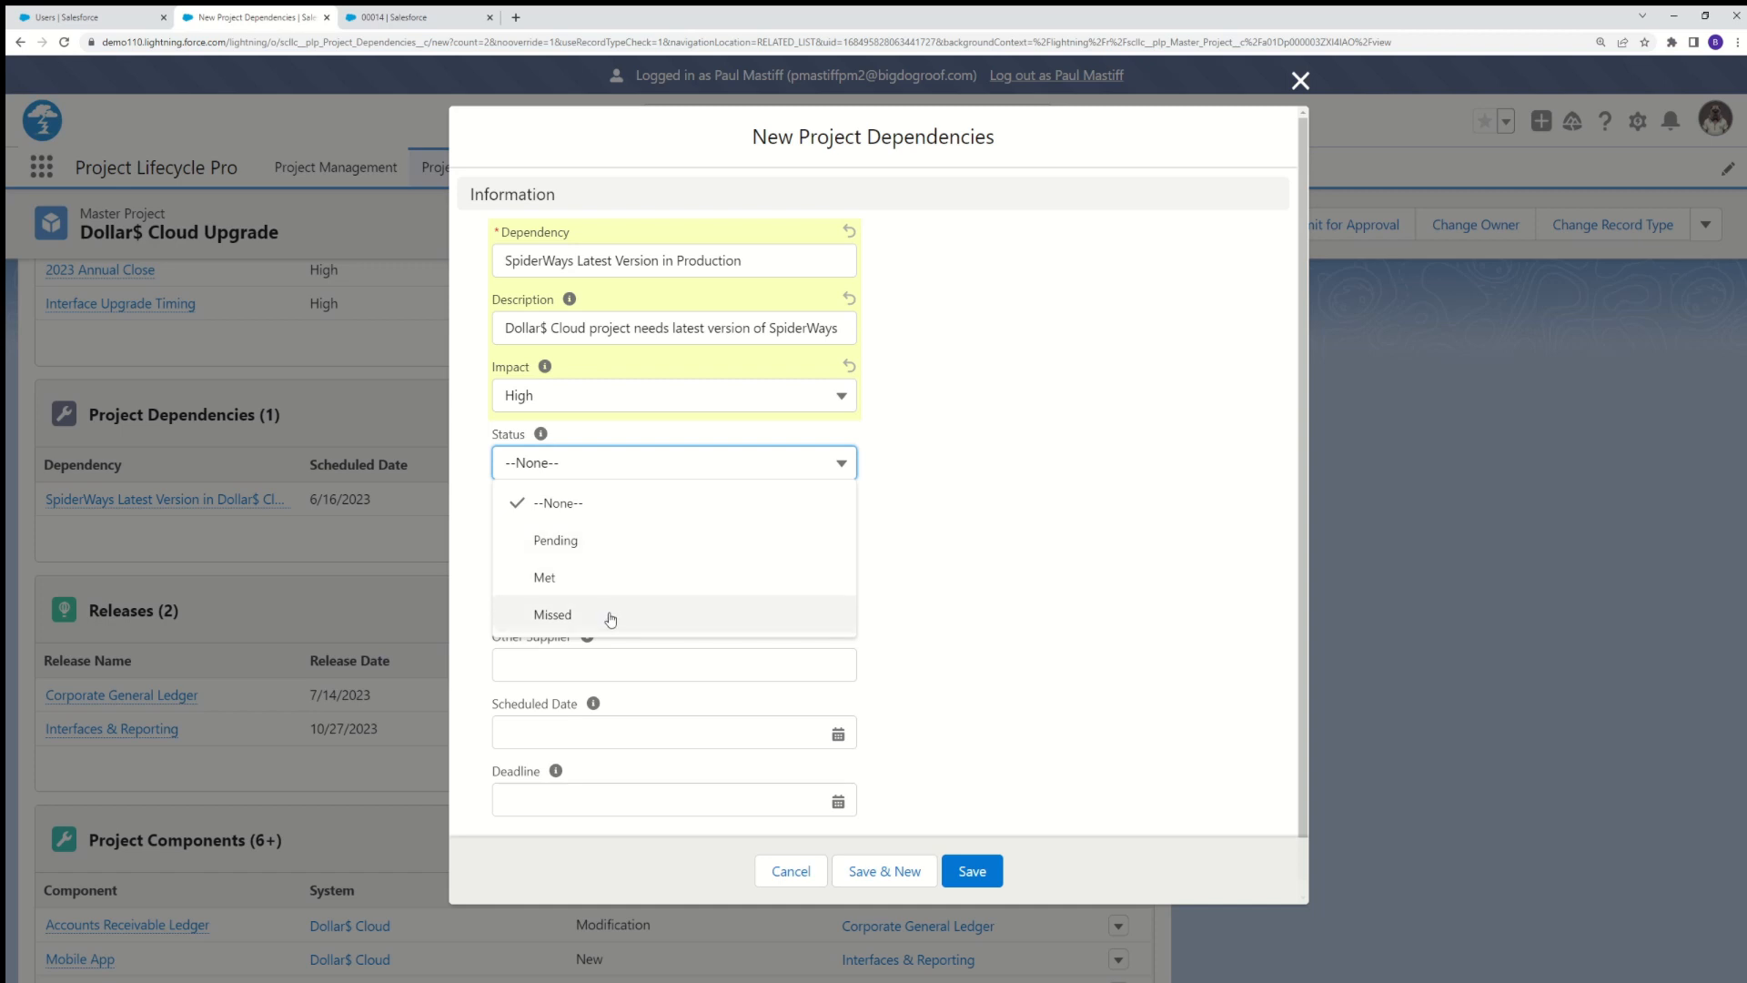
click(597, 546)
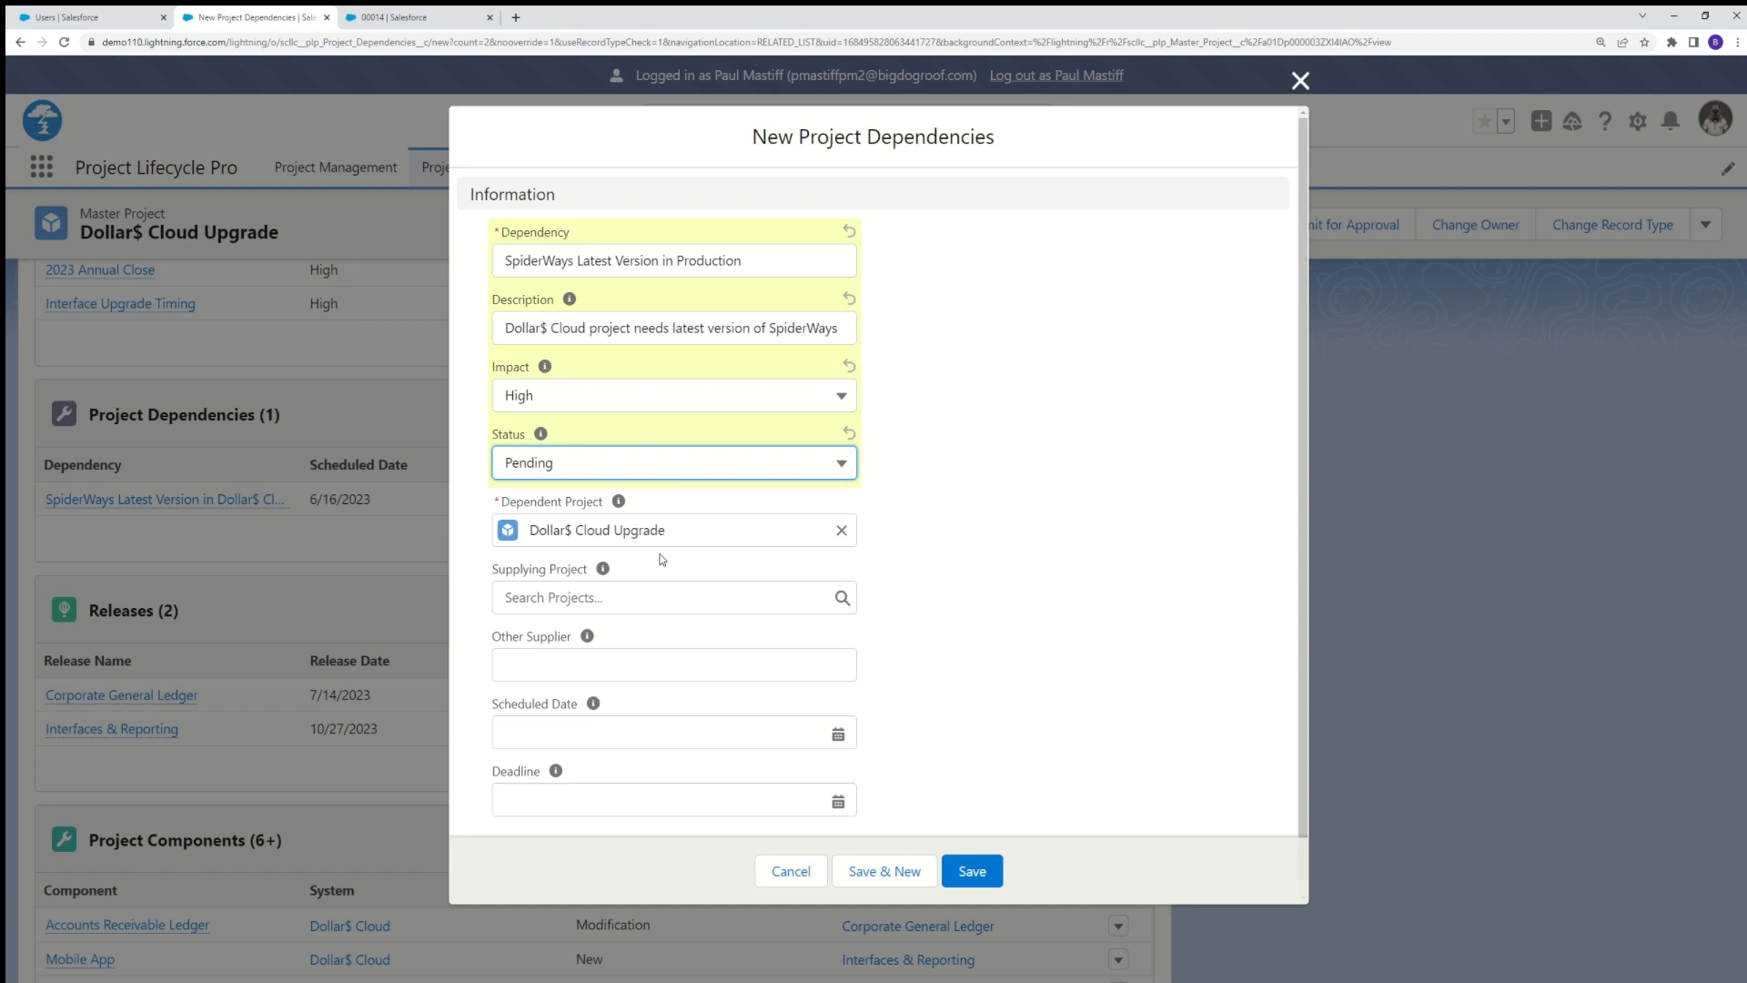
click(563, 596)
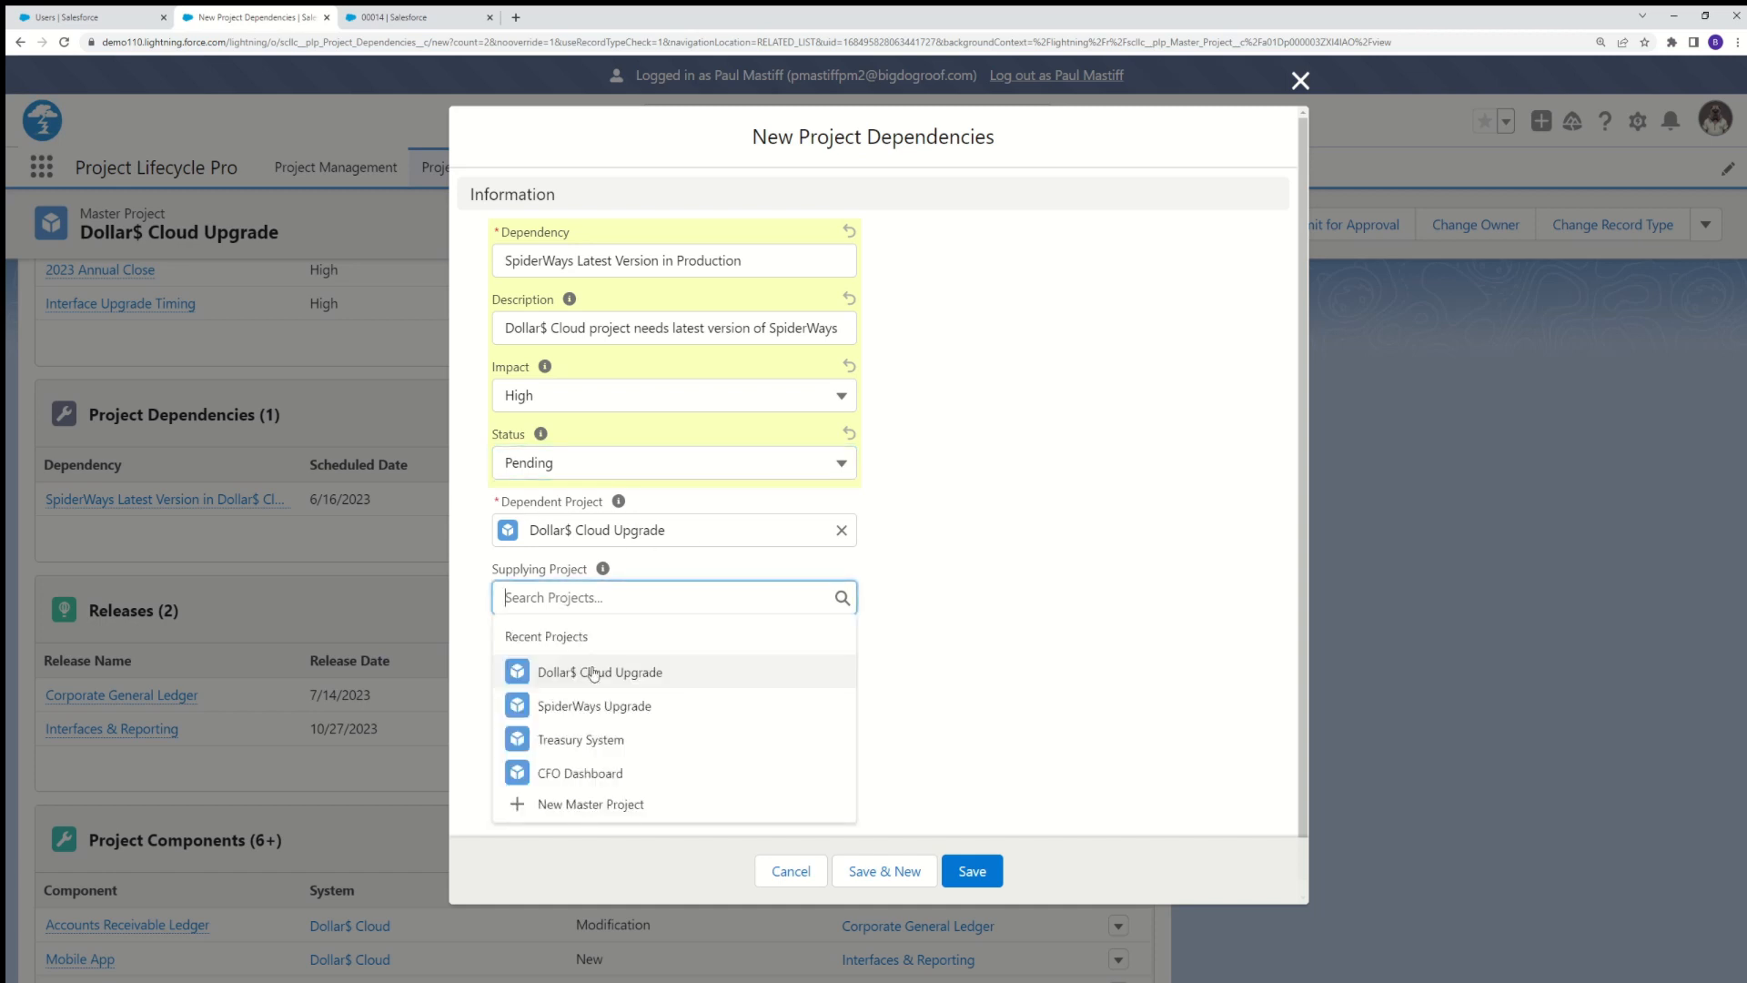
click(590, 705)
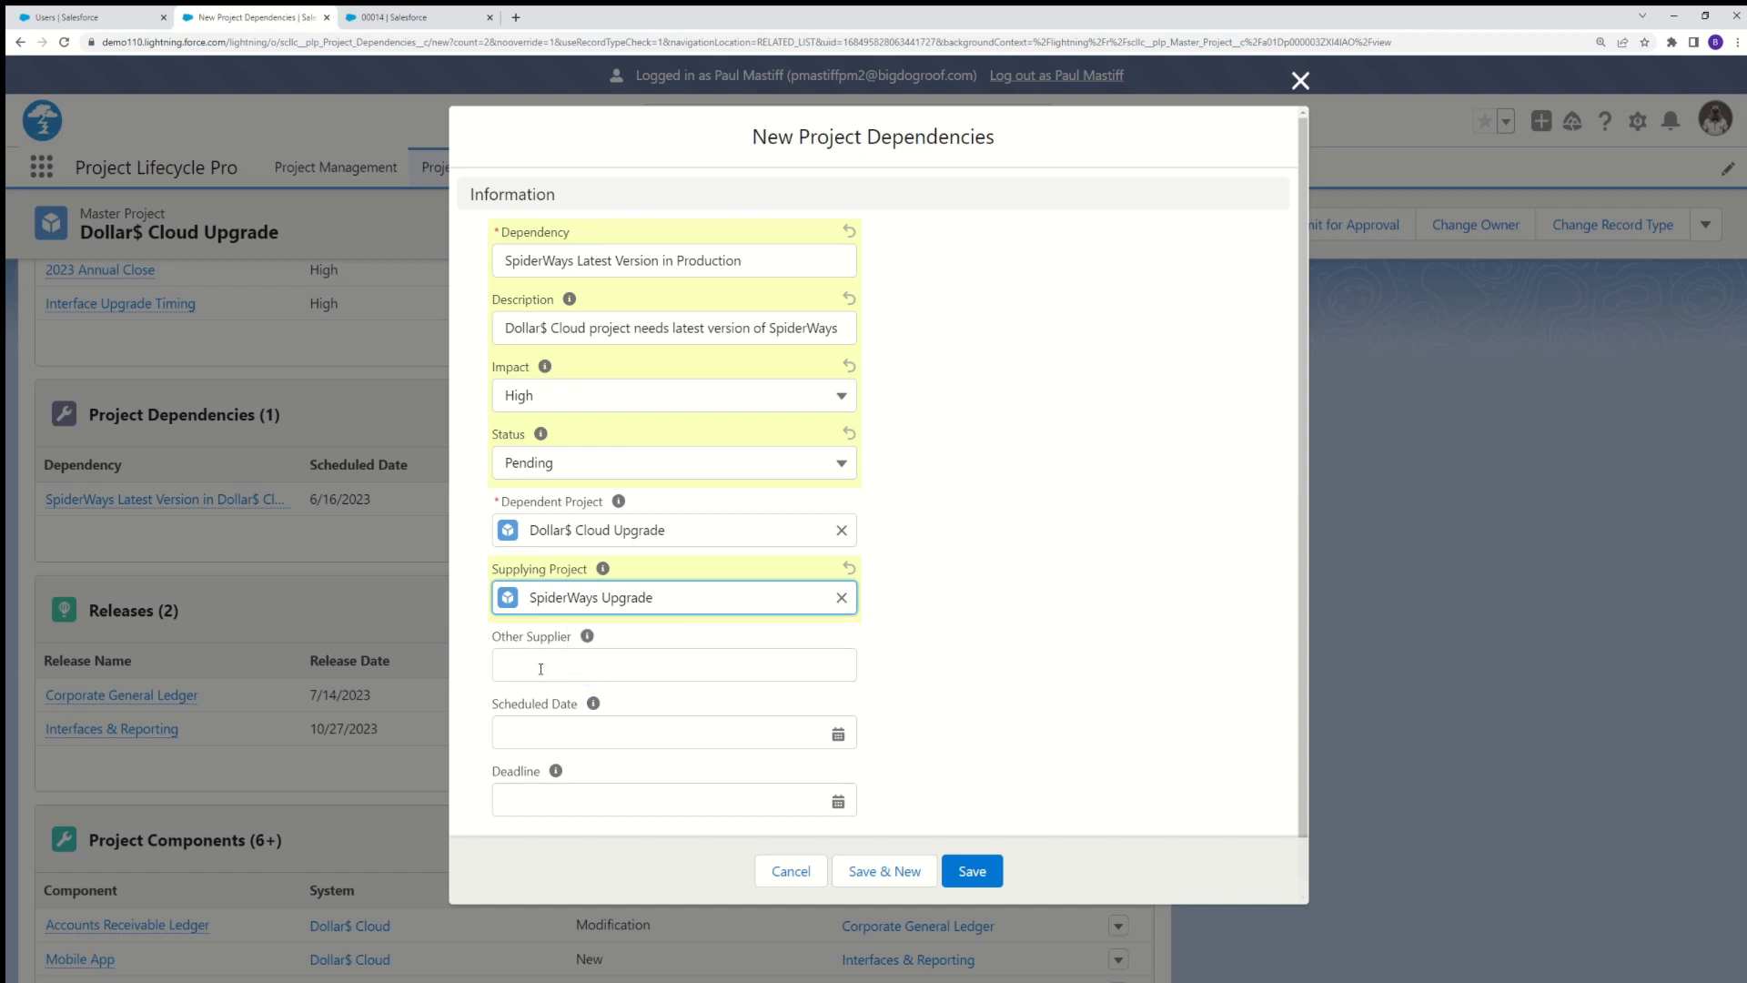
Set the production dependency's scheduled date to 9/1/2023.
click(546, 728)
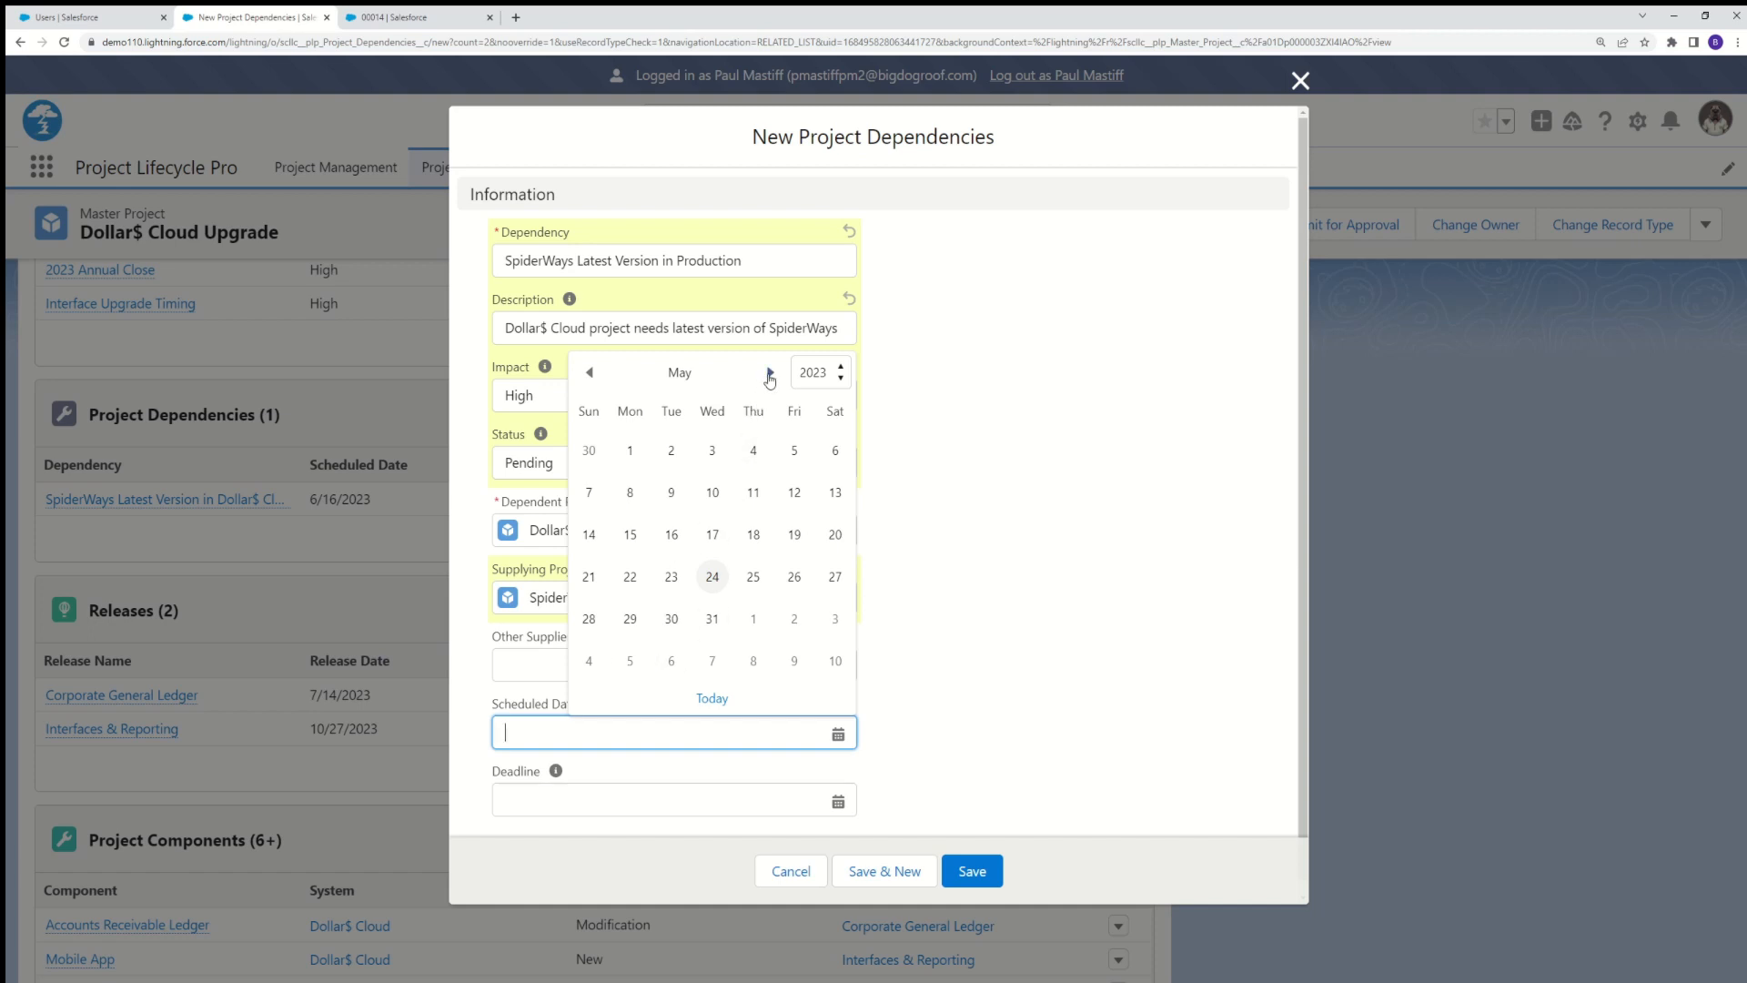
click(768, 373)
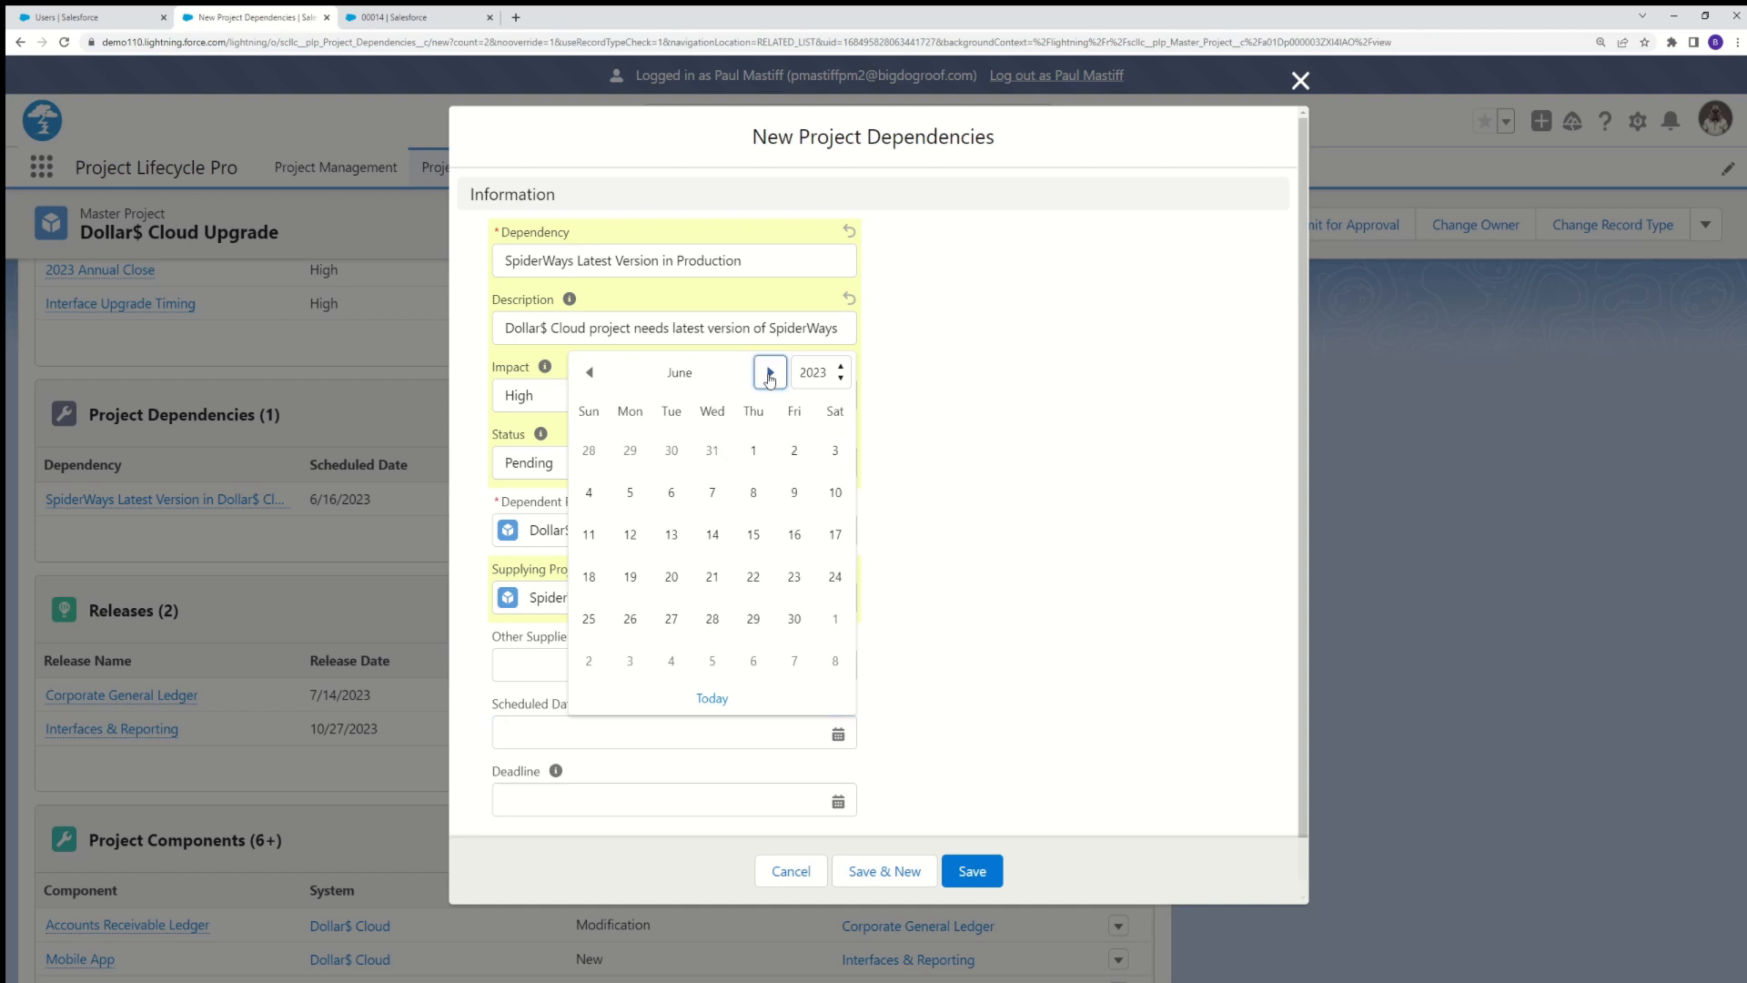
click(769, 373)
click(769, 373)
click(769, 373)
click(790, 455)
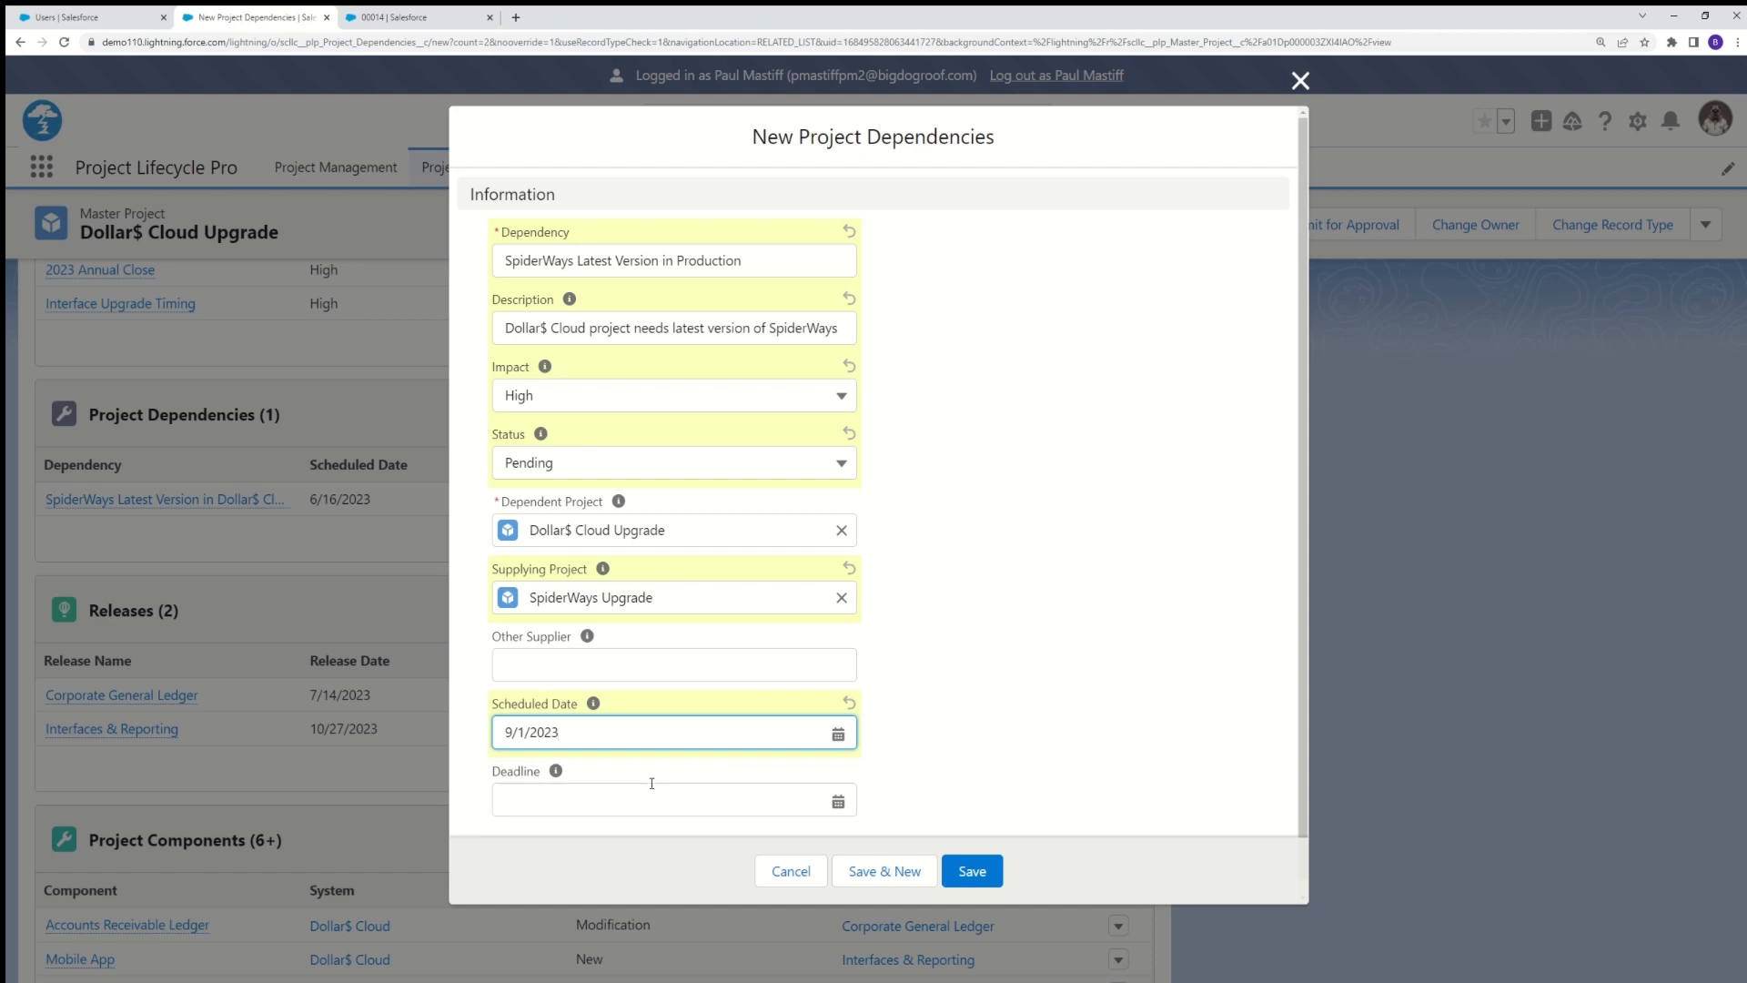
Set the production dependency's deadline to 10/27/2023 and save the record.
click(551, 793)
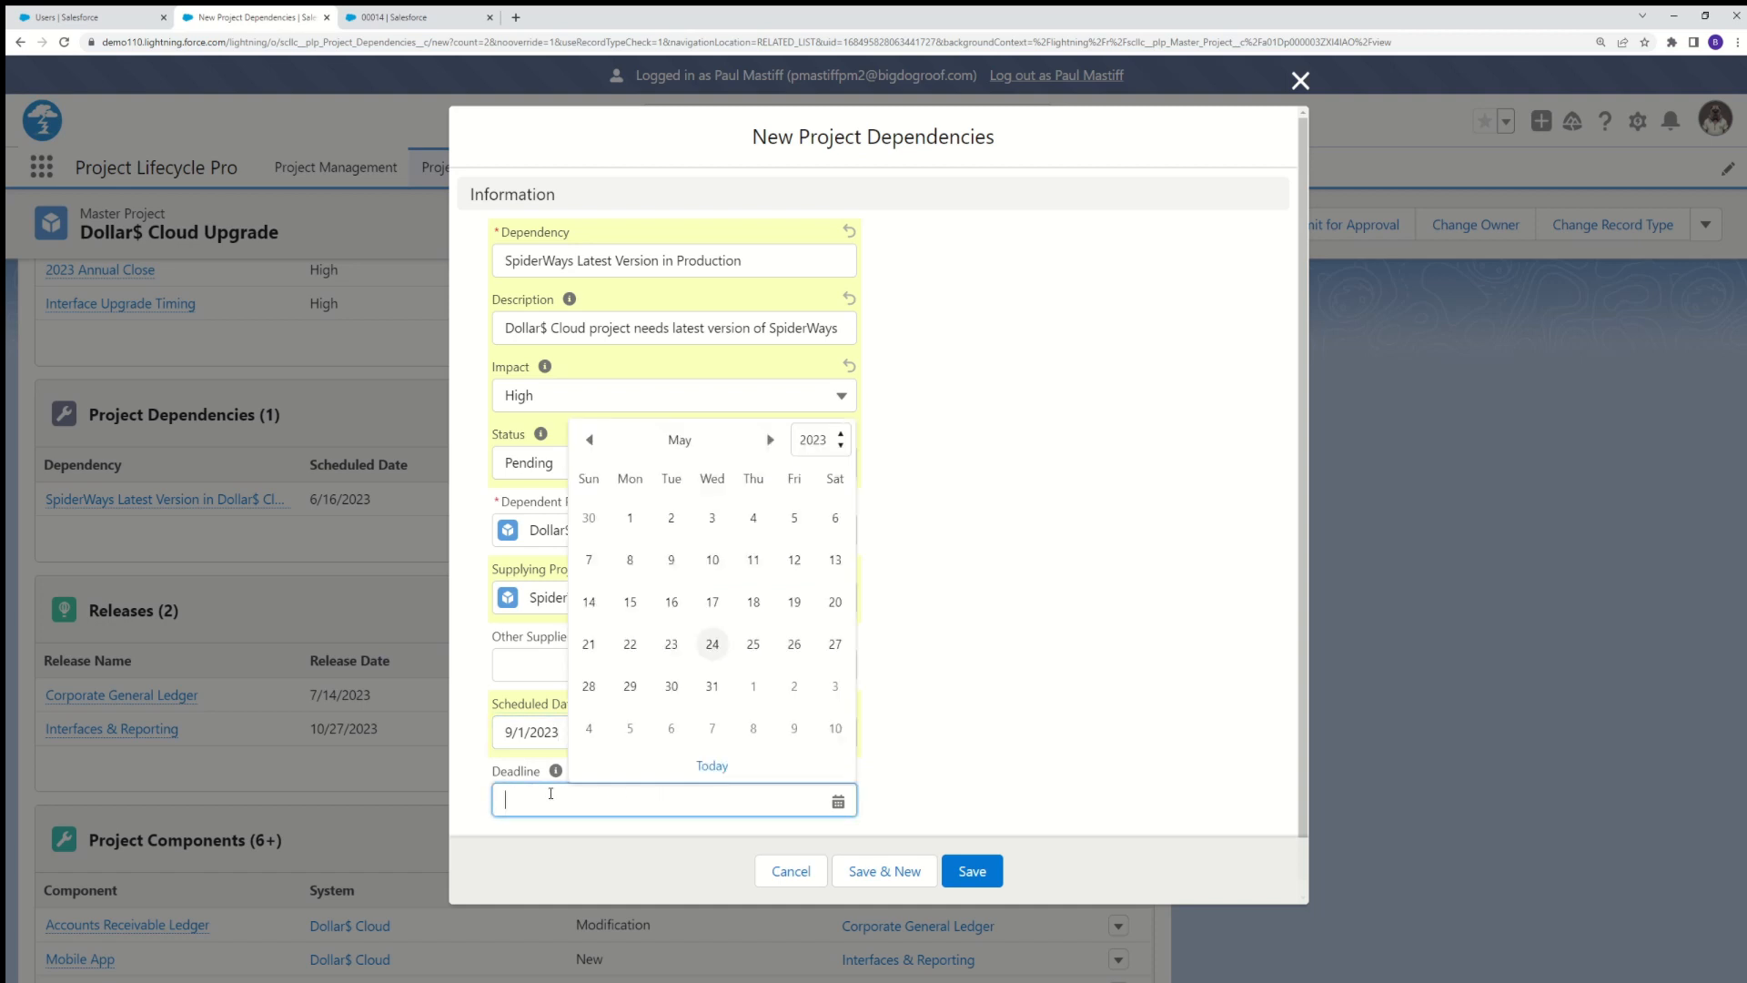
click(770, 441)
click(770, 440)
click(770, 441)
click(770, 441)
click(770, 441)
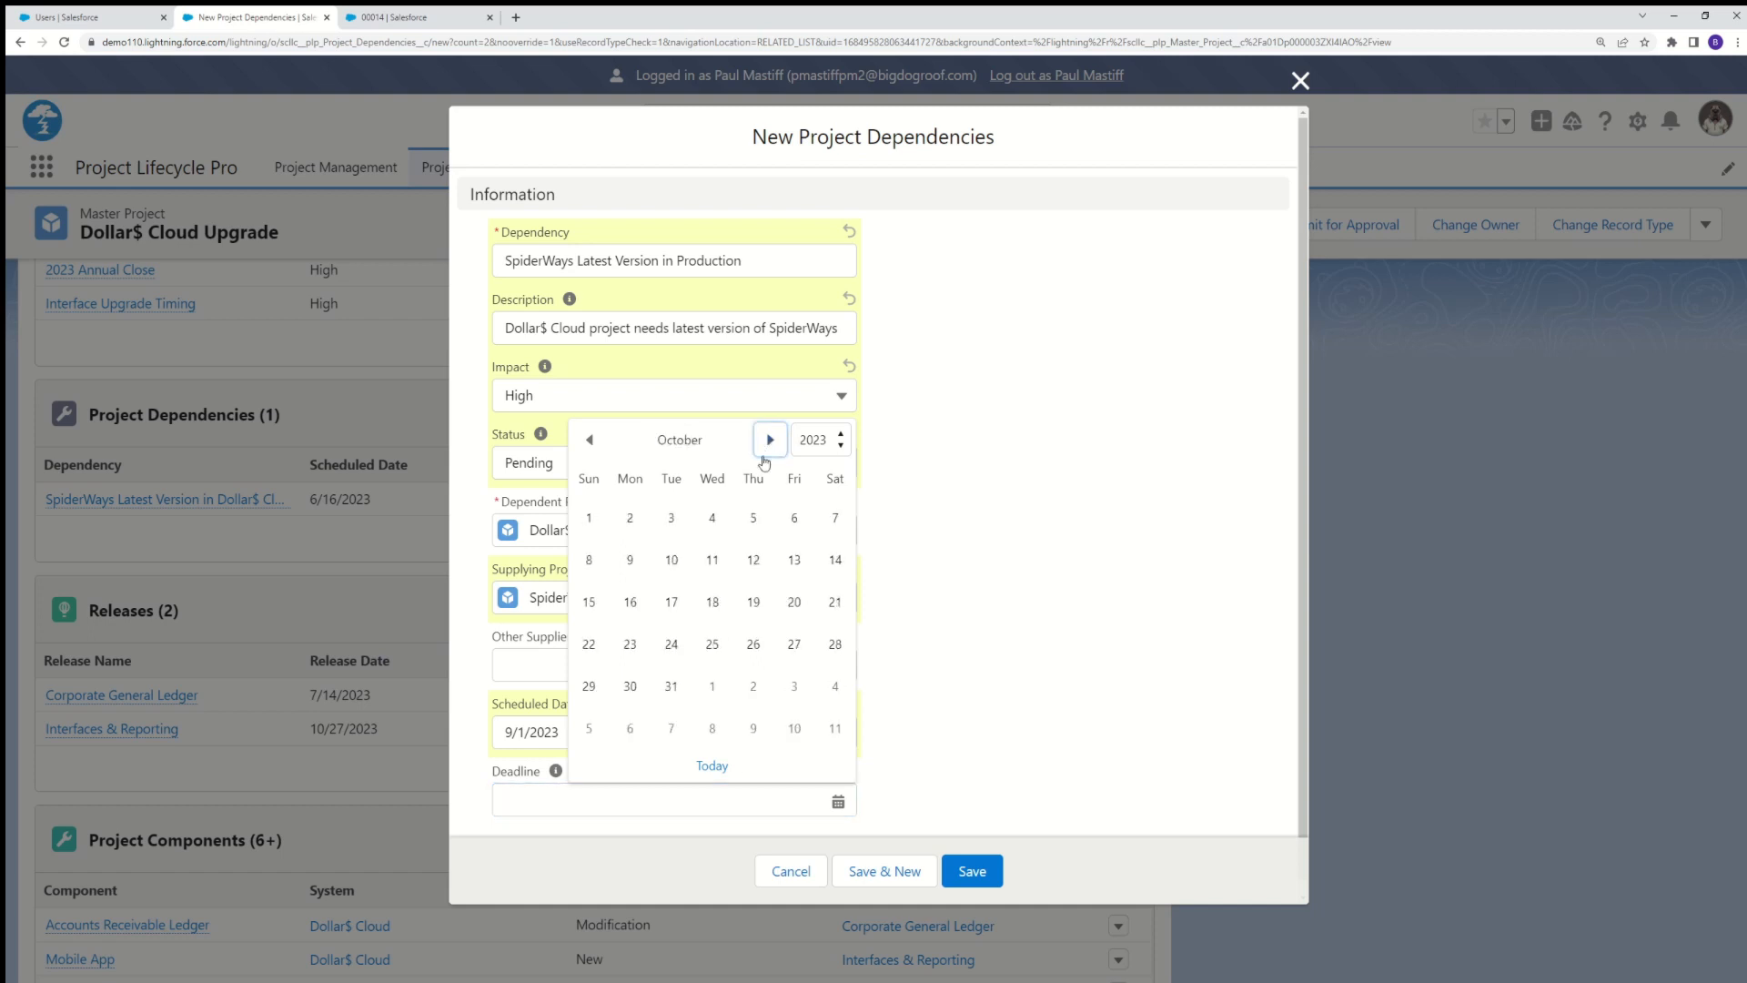
click(794, 644)
click(1038, 701)
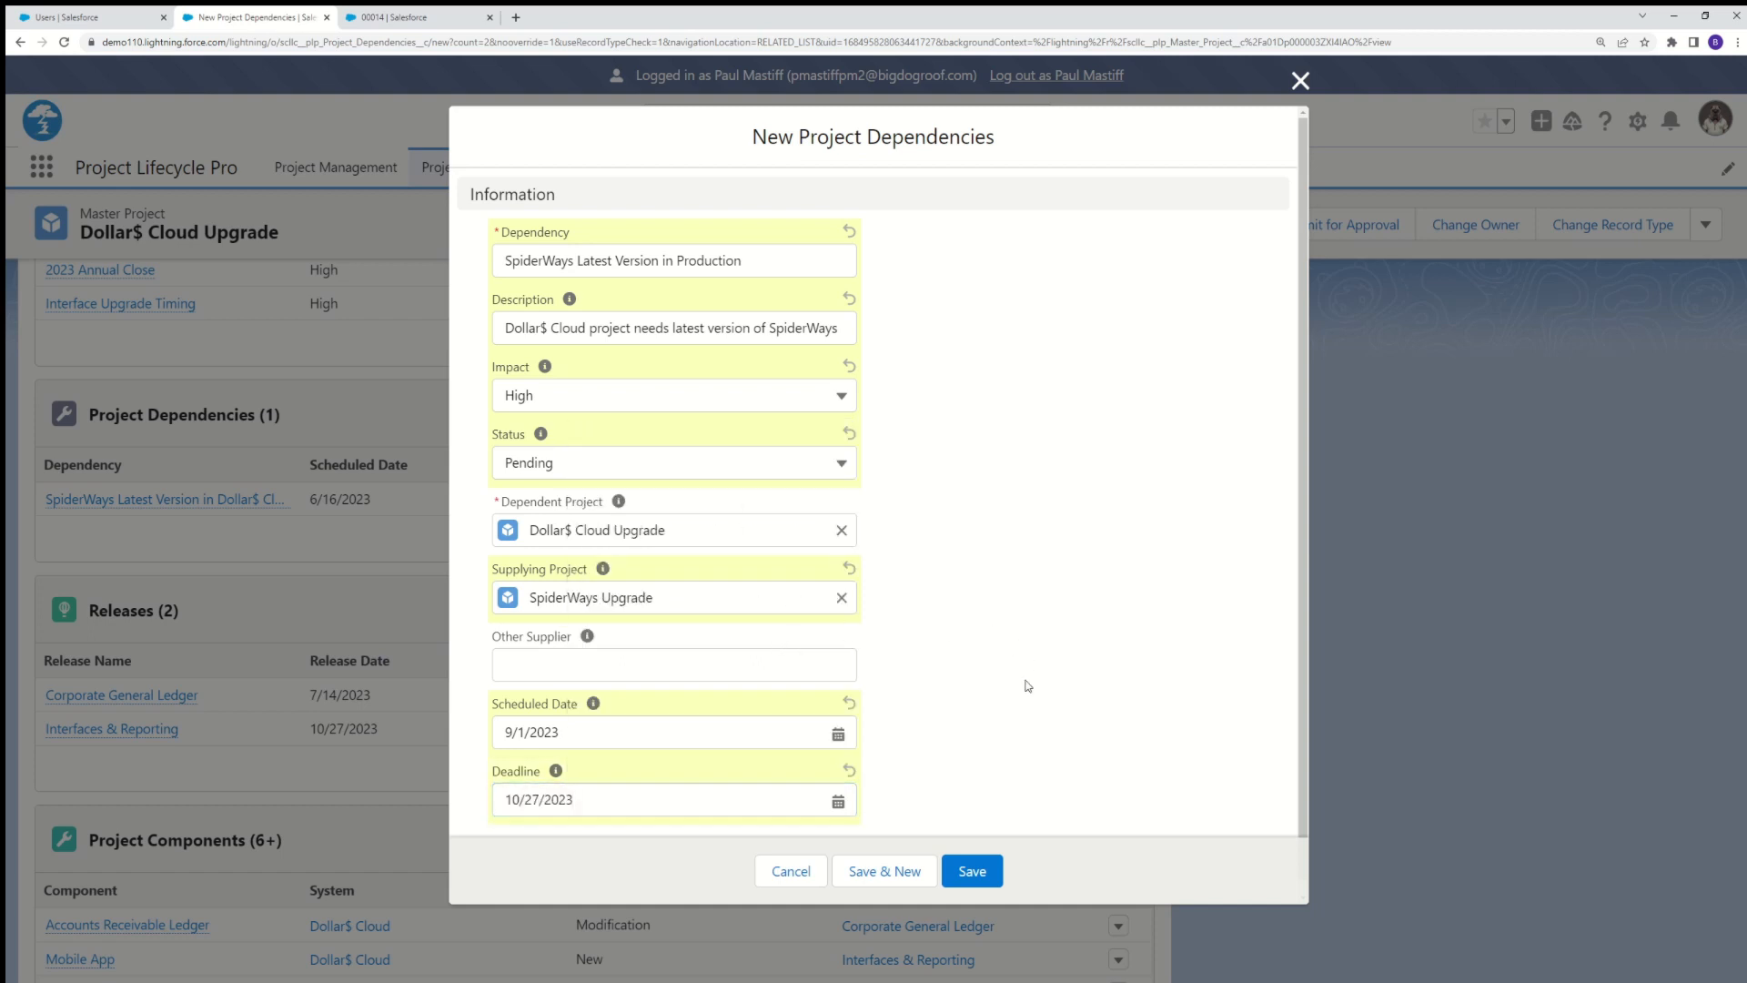
click(972, 871)
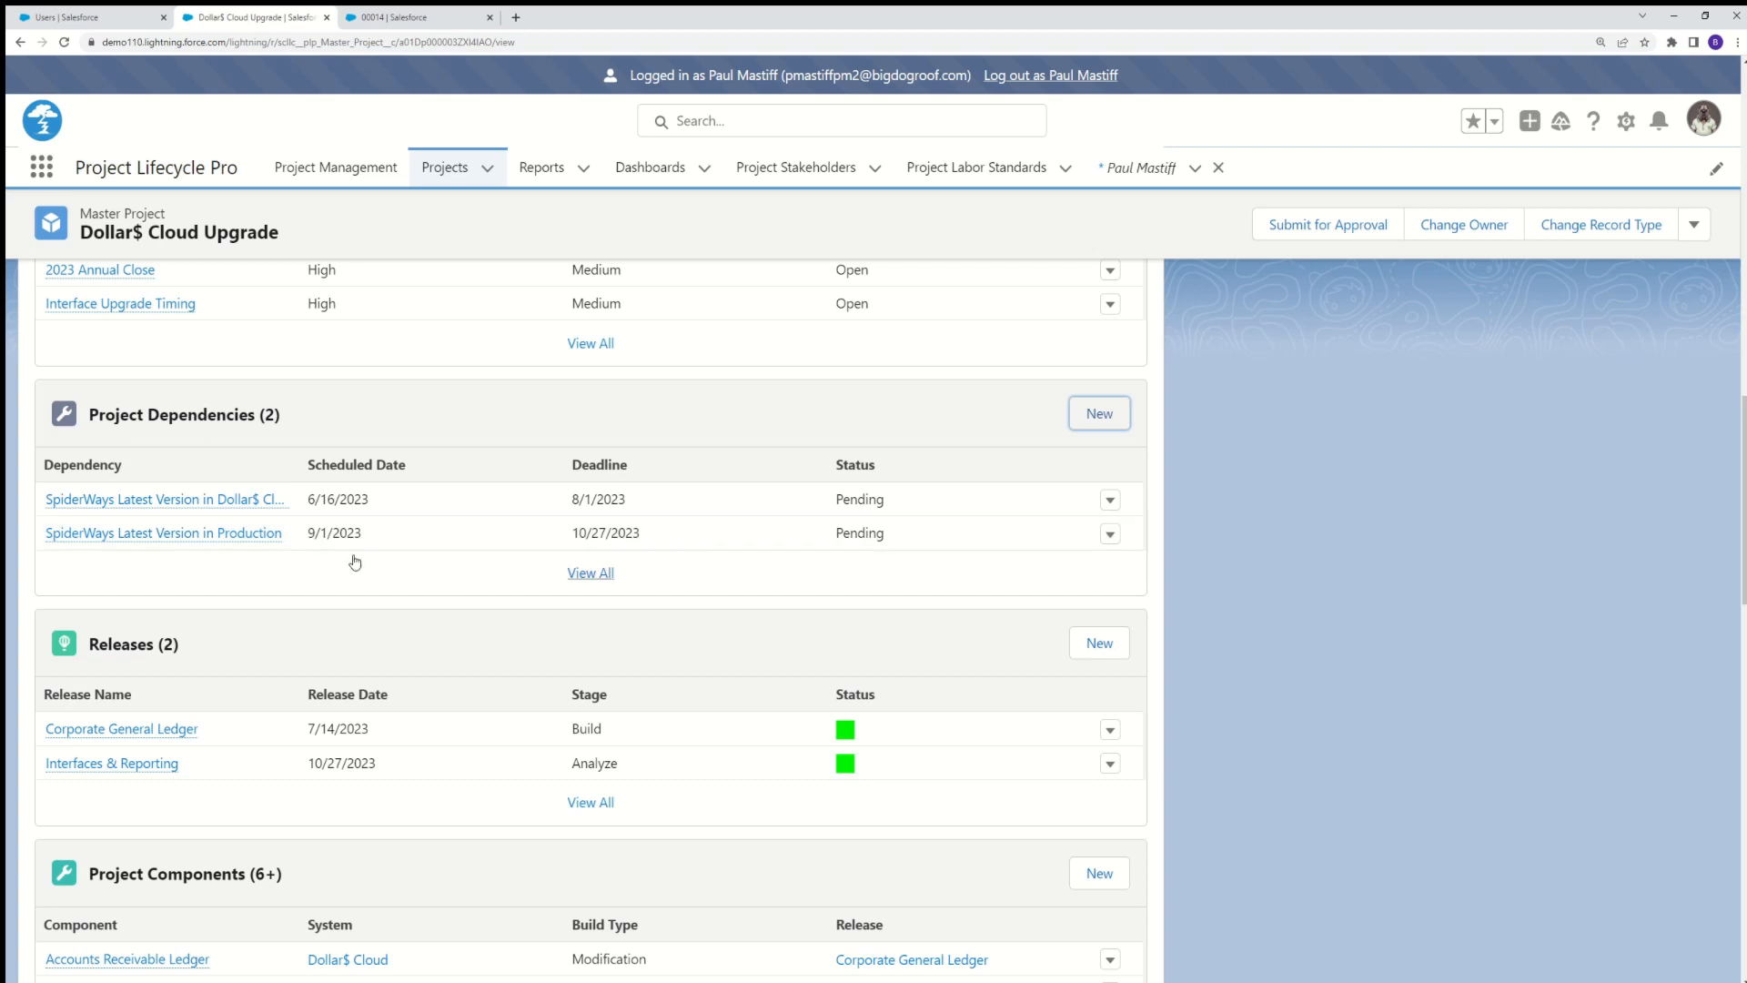
Open the "New Project Dependency" notification in Roundcube webmail and enlarge it to examine the dependency details.
mouse_move(284, 503)
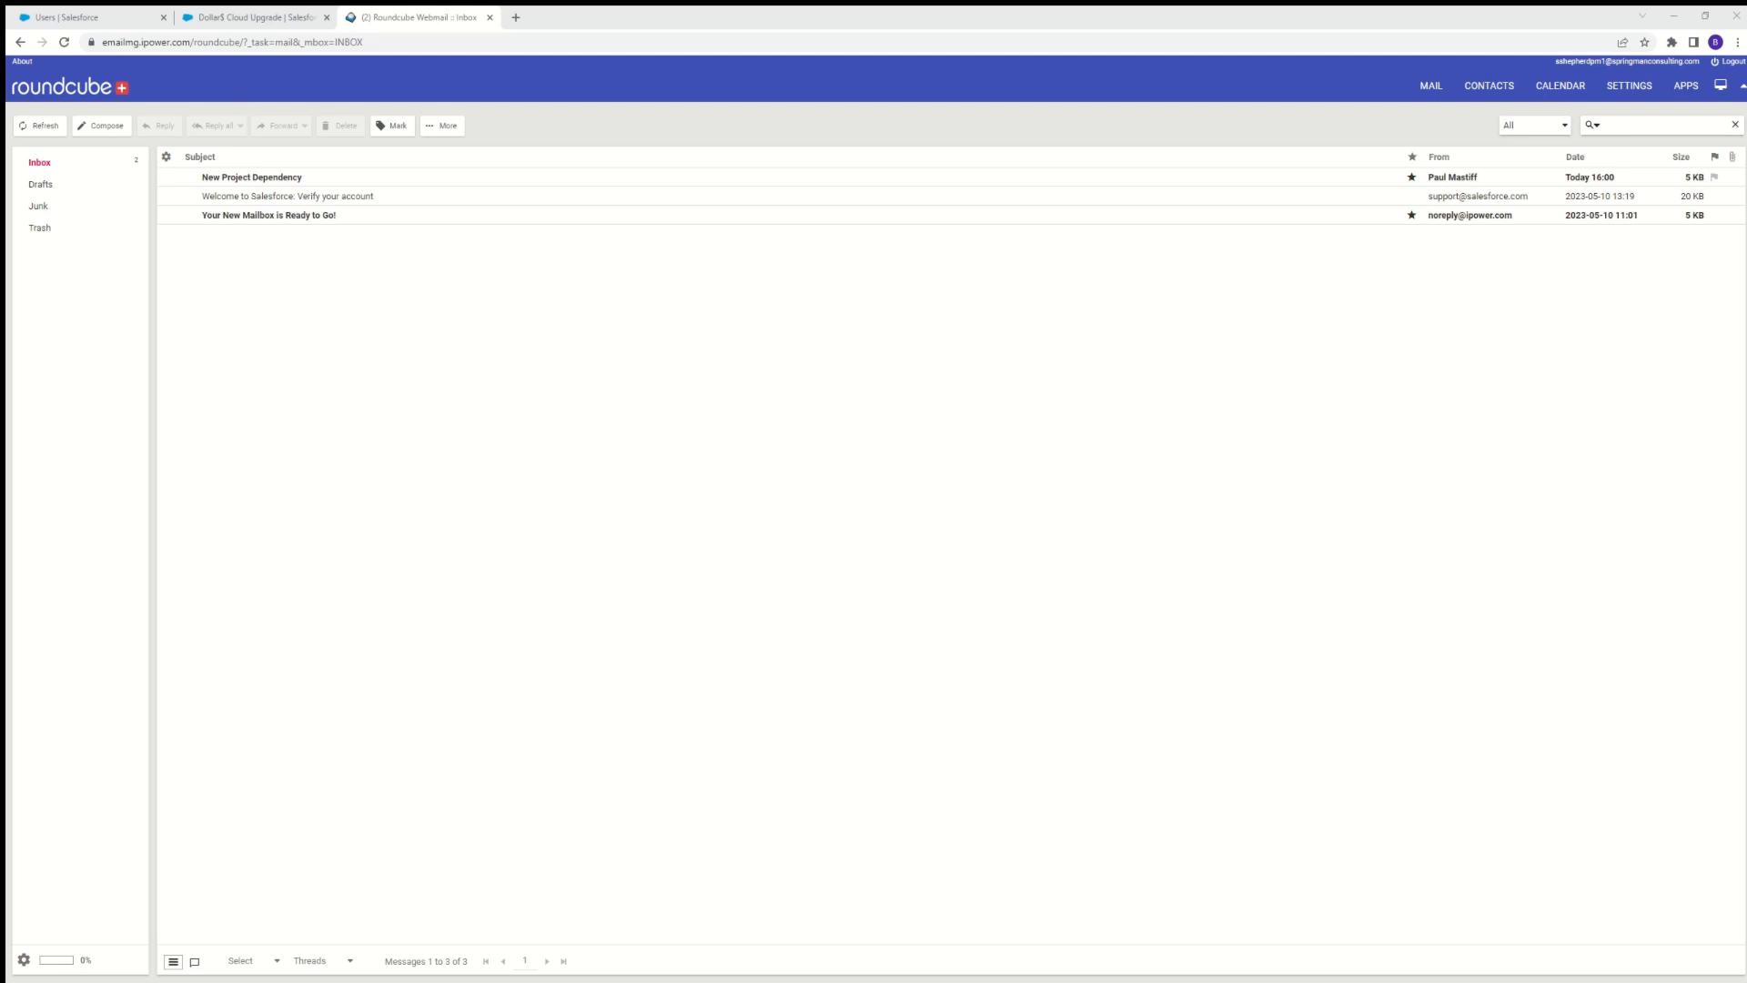
double_click(272, 177)
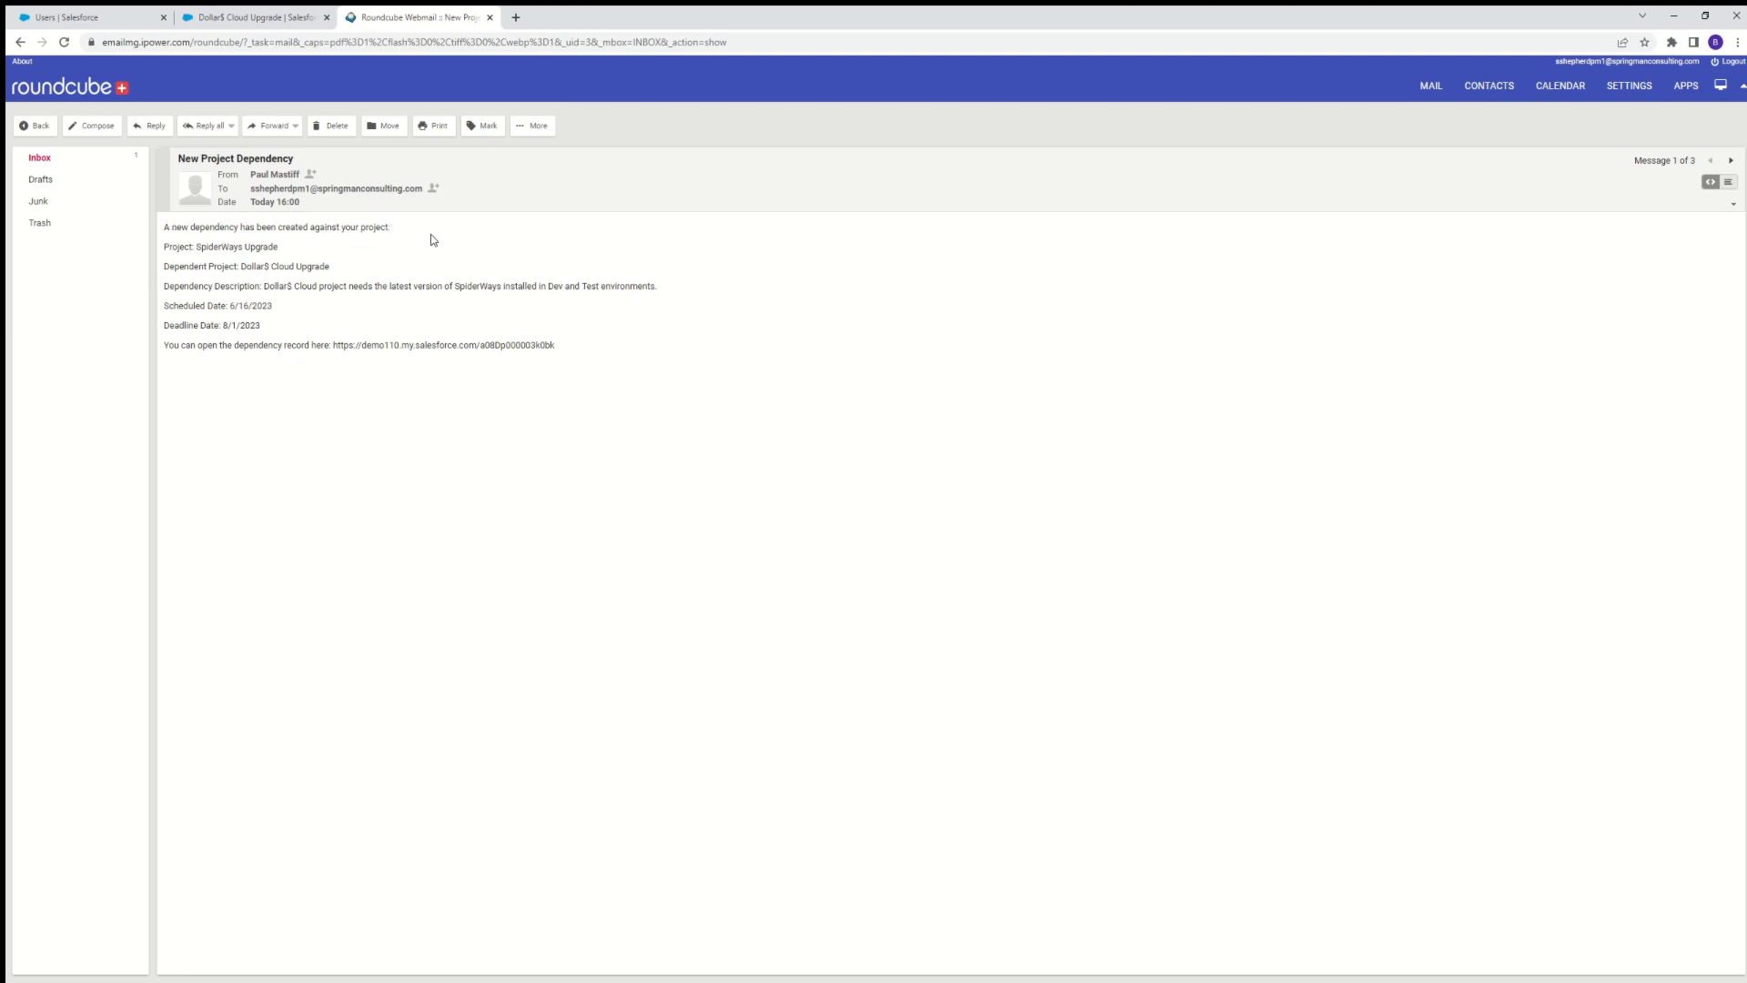
key(ctrl+plus)
key(ctrl+plus)
key(ctrl+plus)
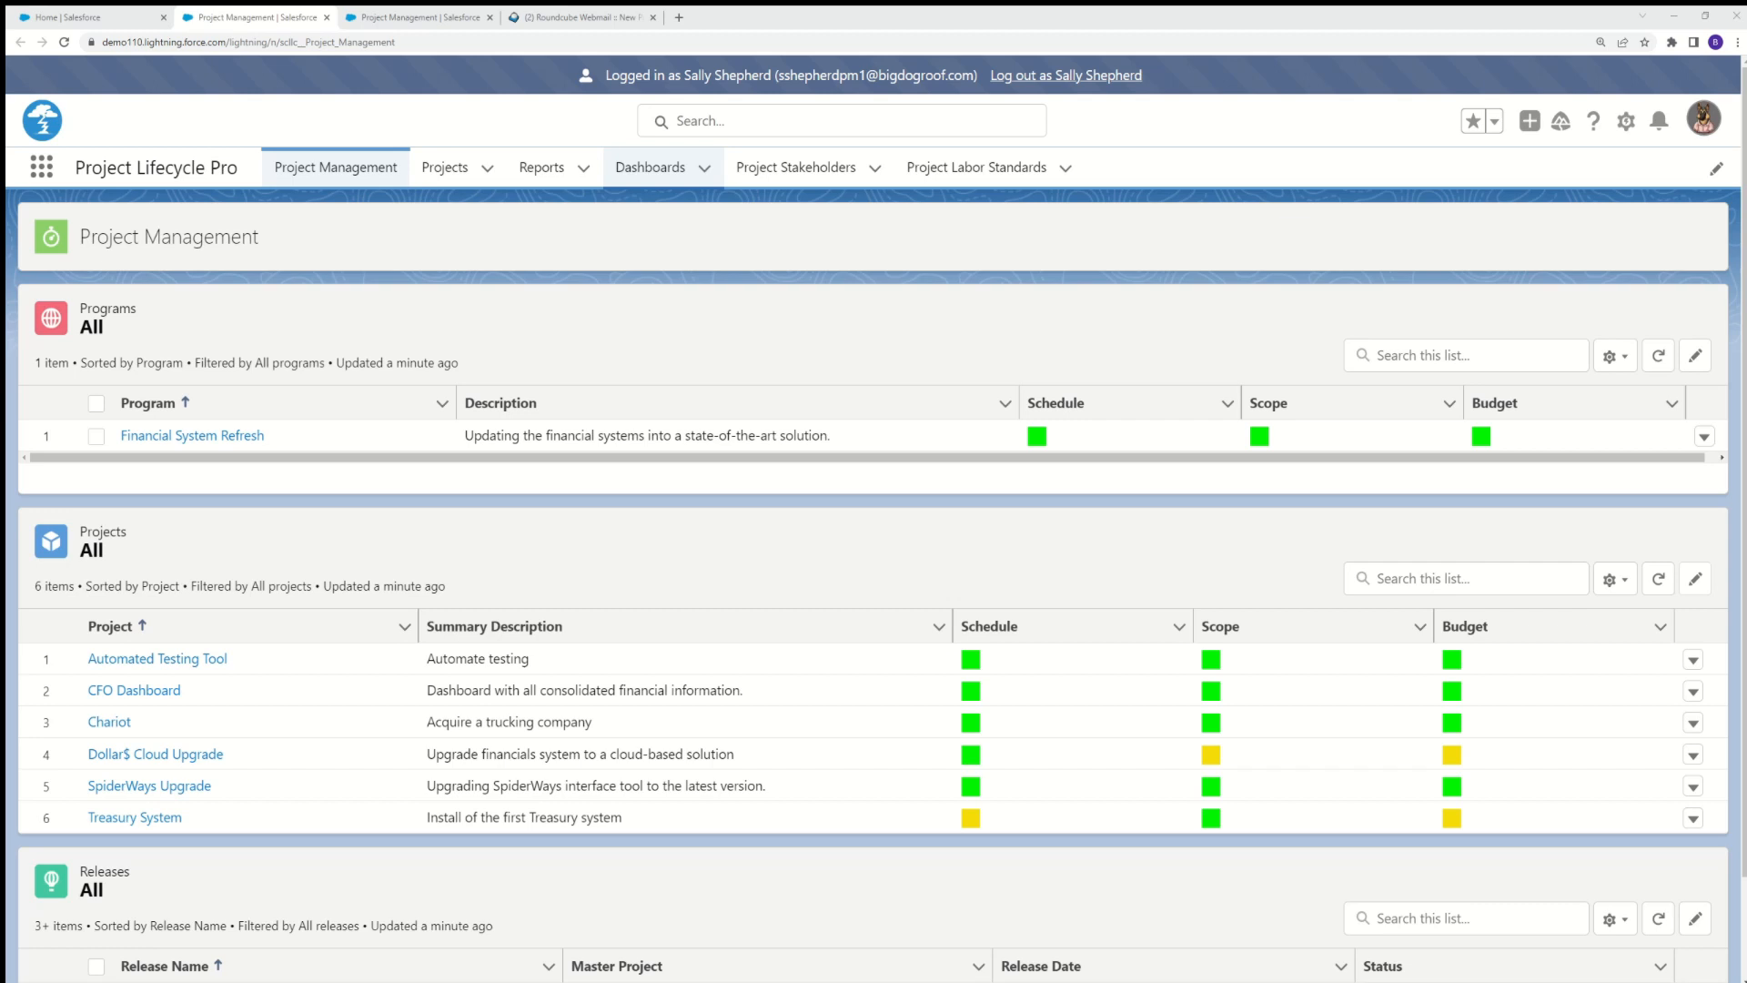
In Salesforce, close the Compact setting tip and open the Project Manager dashboard in the Project Lifecycle Pro folder.
click(642, 173)
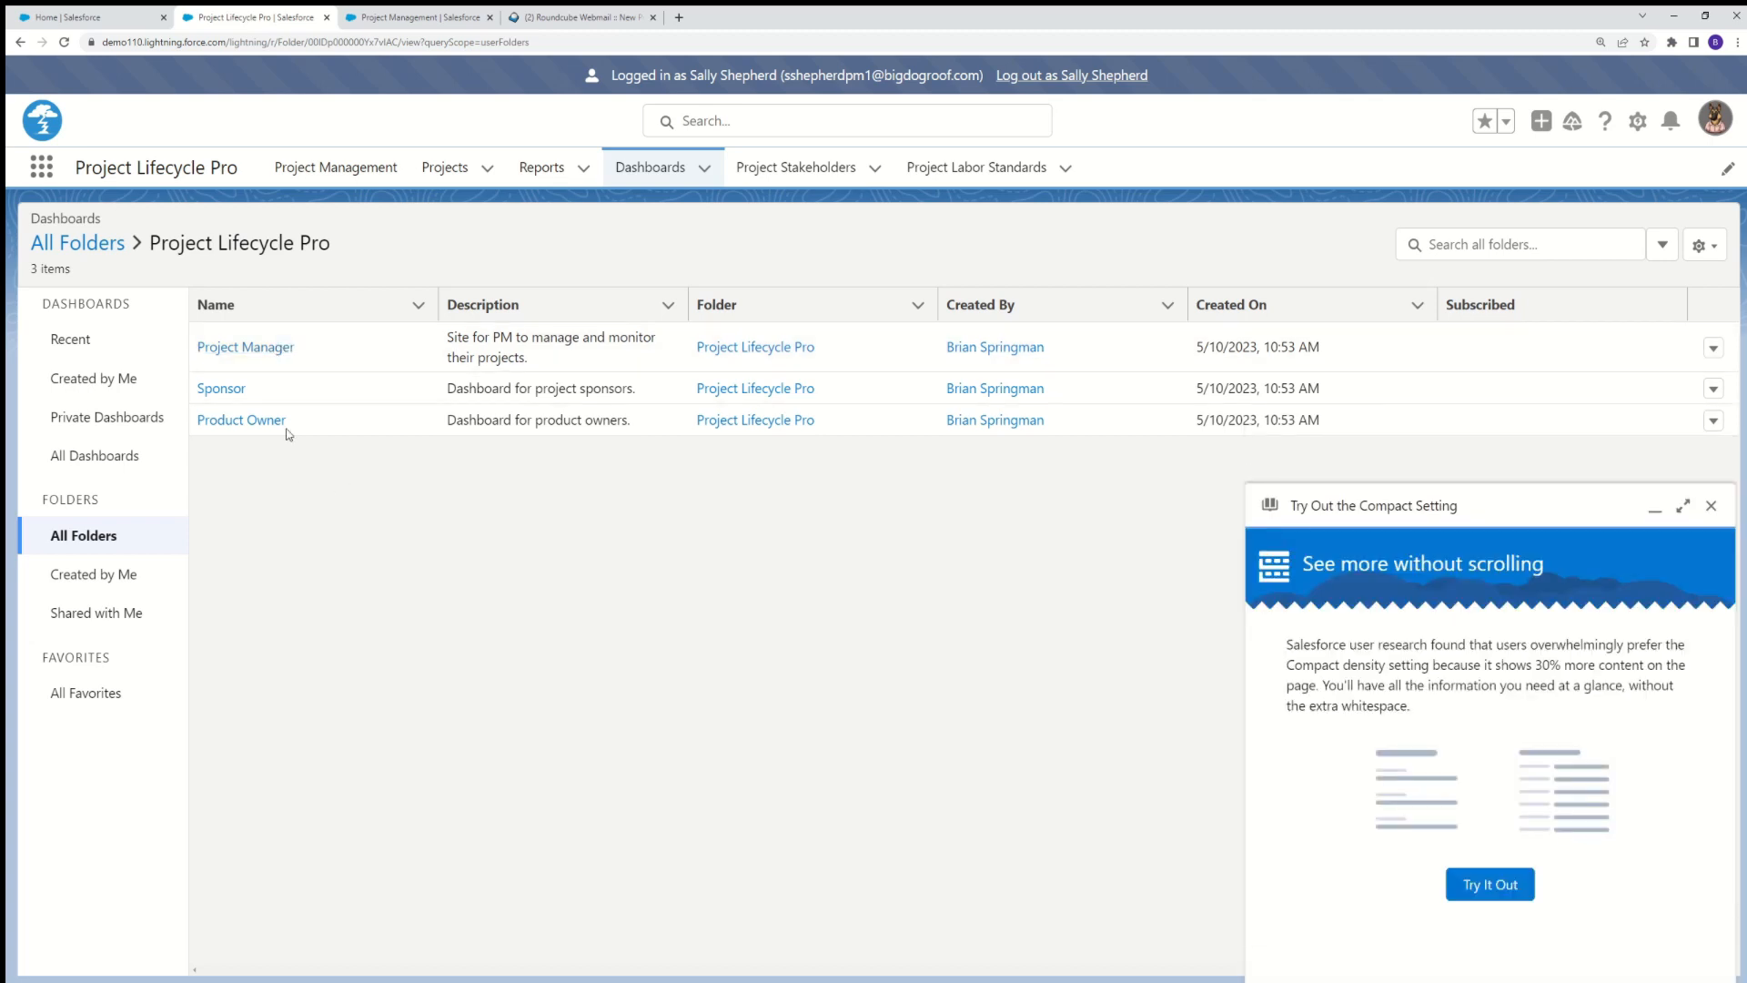
click(1710, 506)
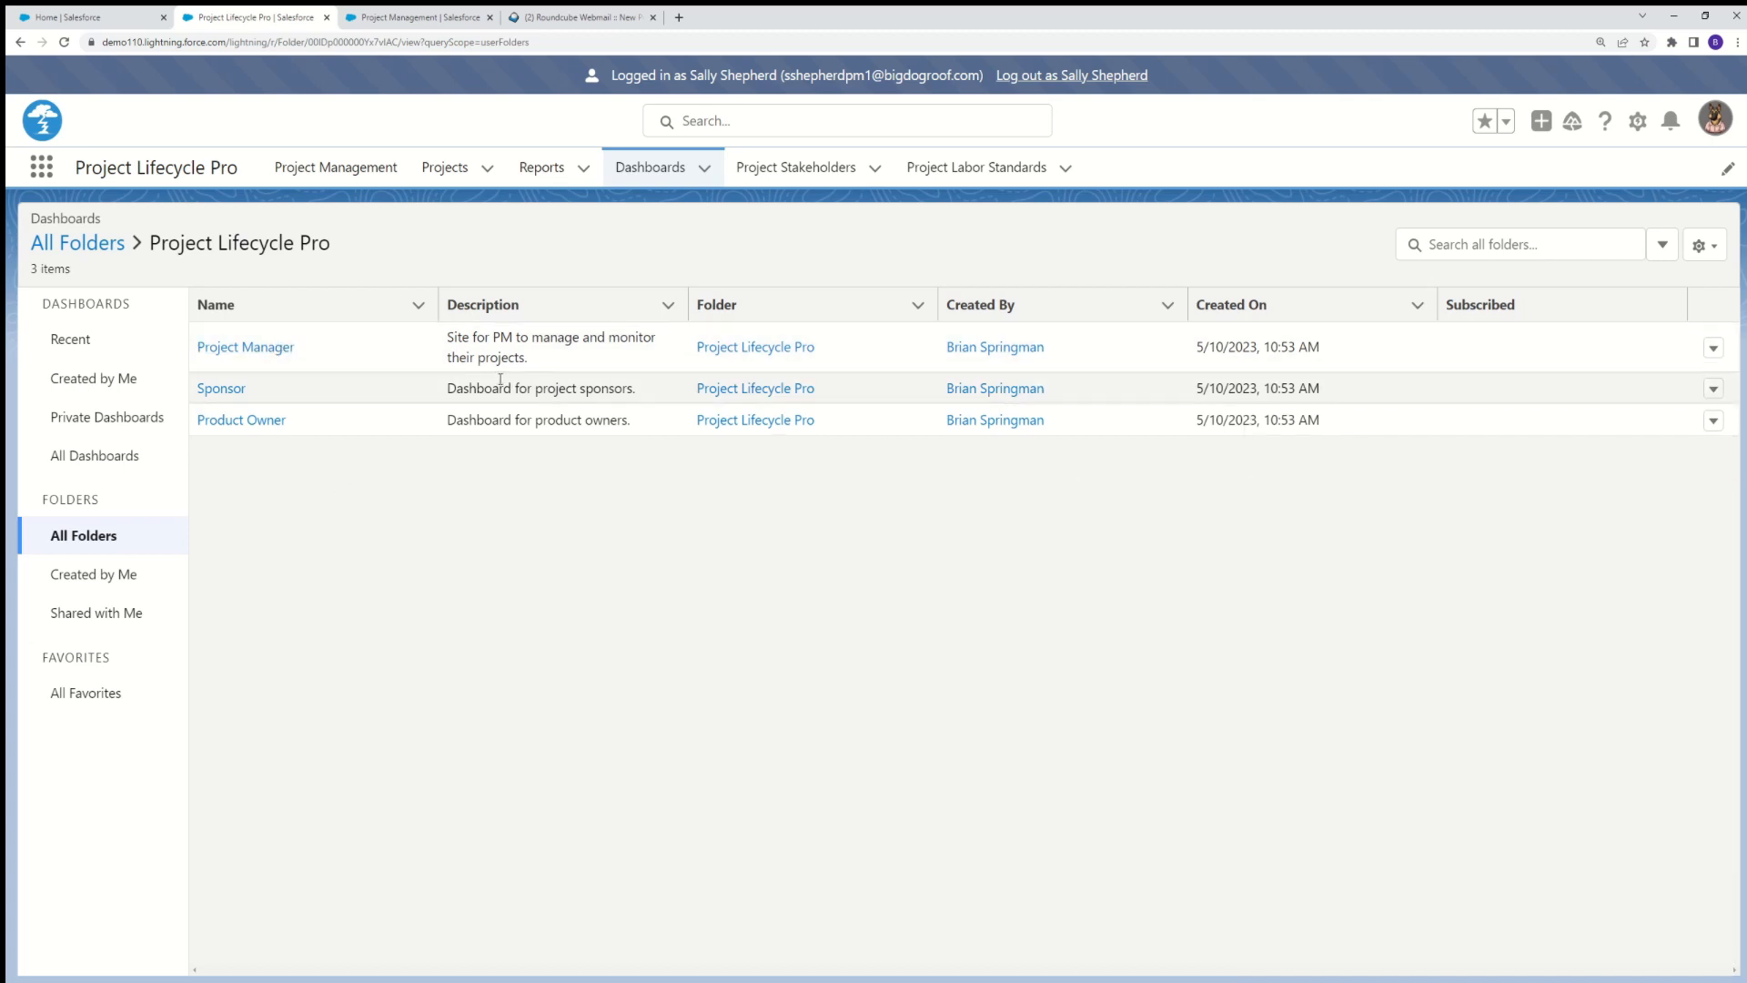
click(273, 348)
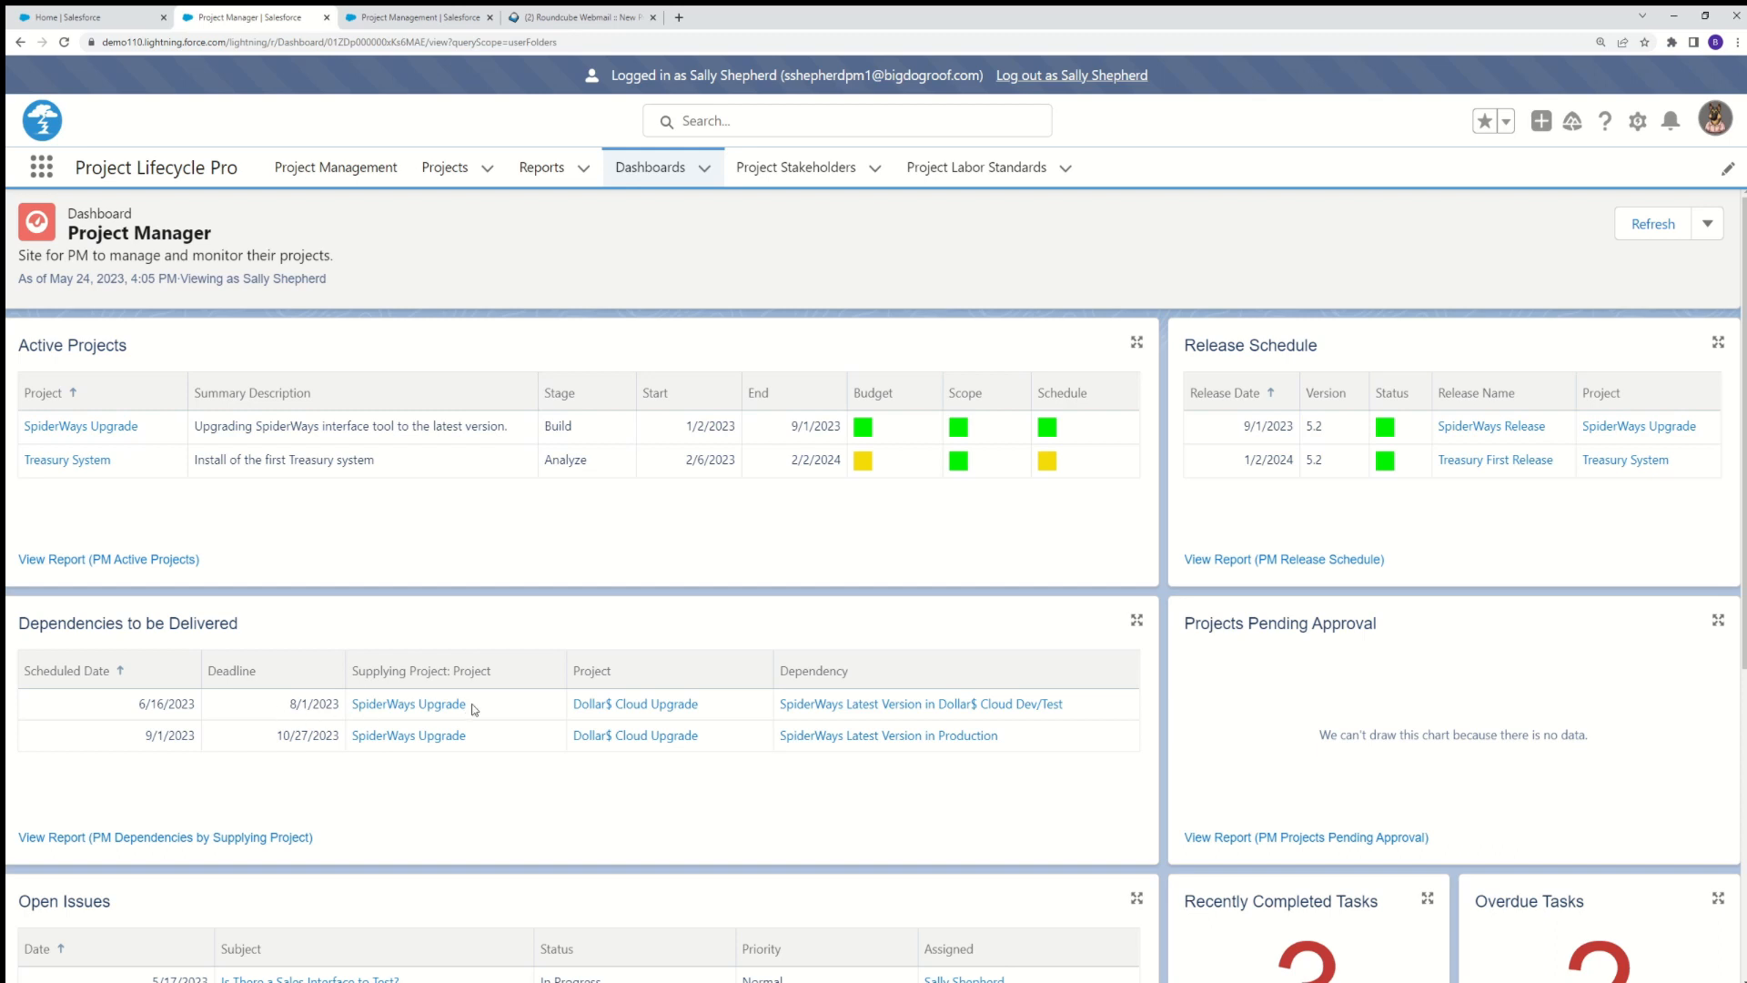
Open the "SpiderWays Latest Version in Dollar$ Cloud Dev/Test" dependency, set its scheduled date to 7/14/2023 and save it.
click(868, 705)
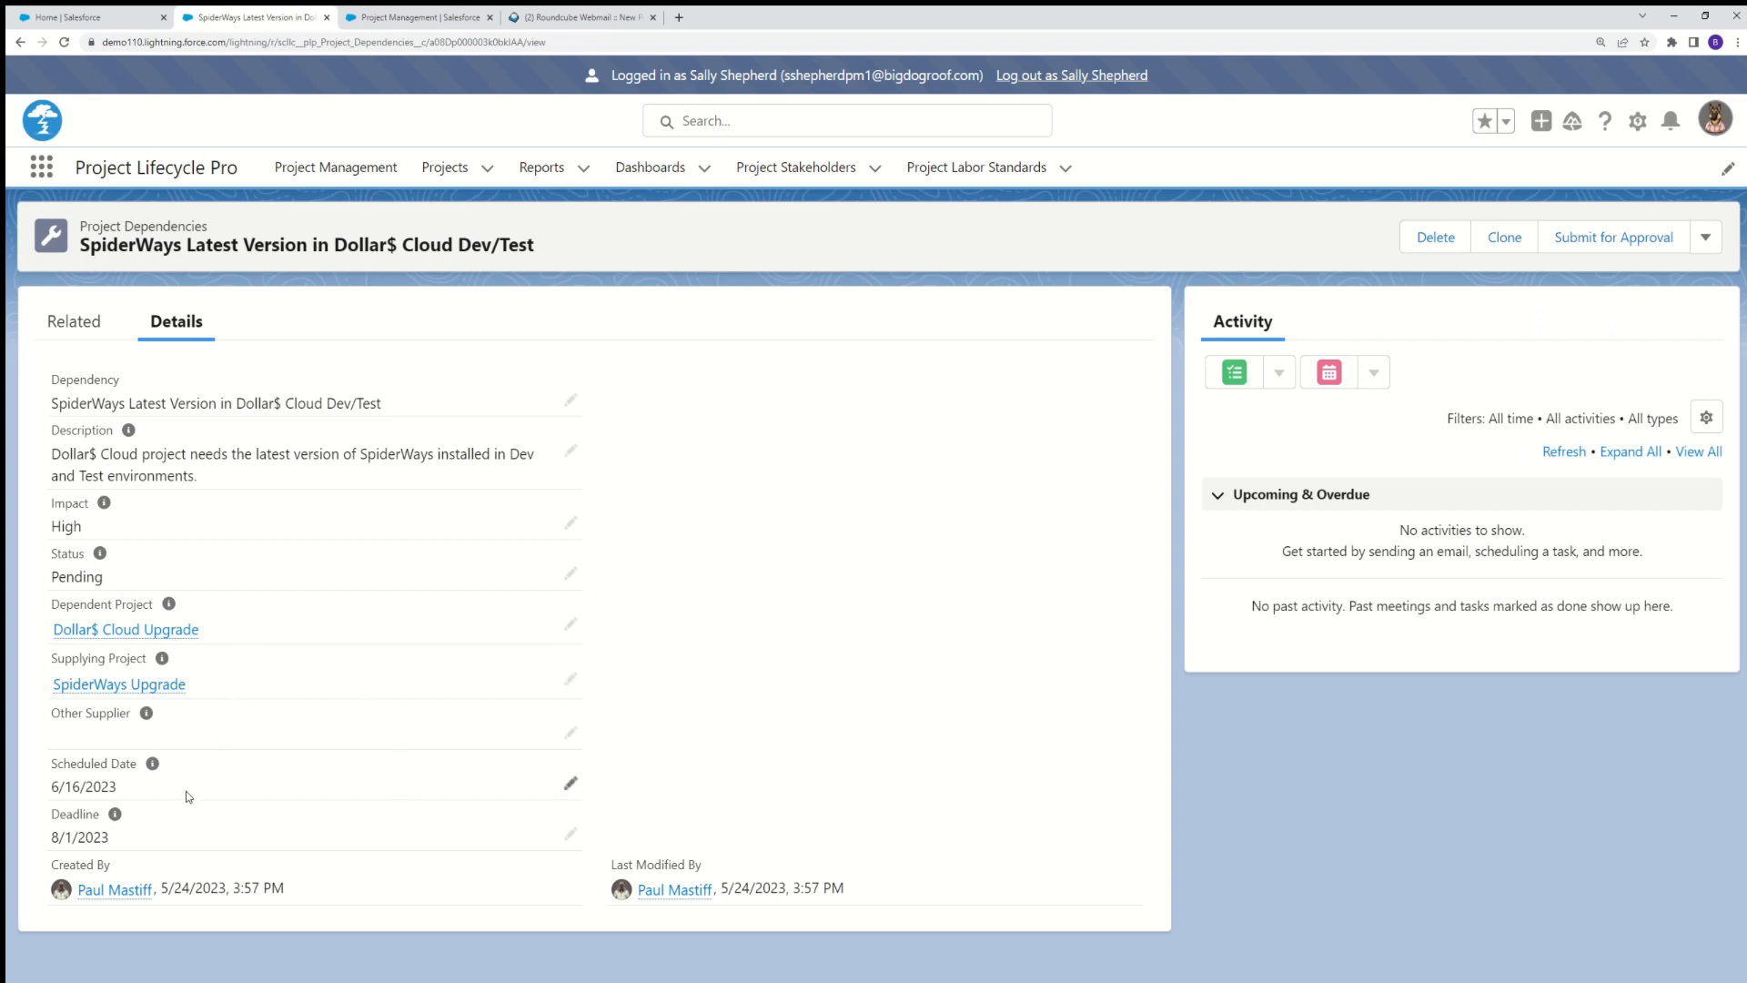
click(571, 788)
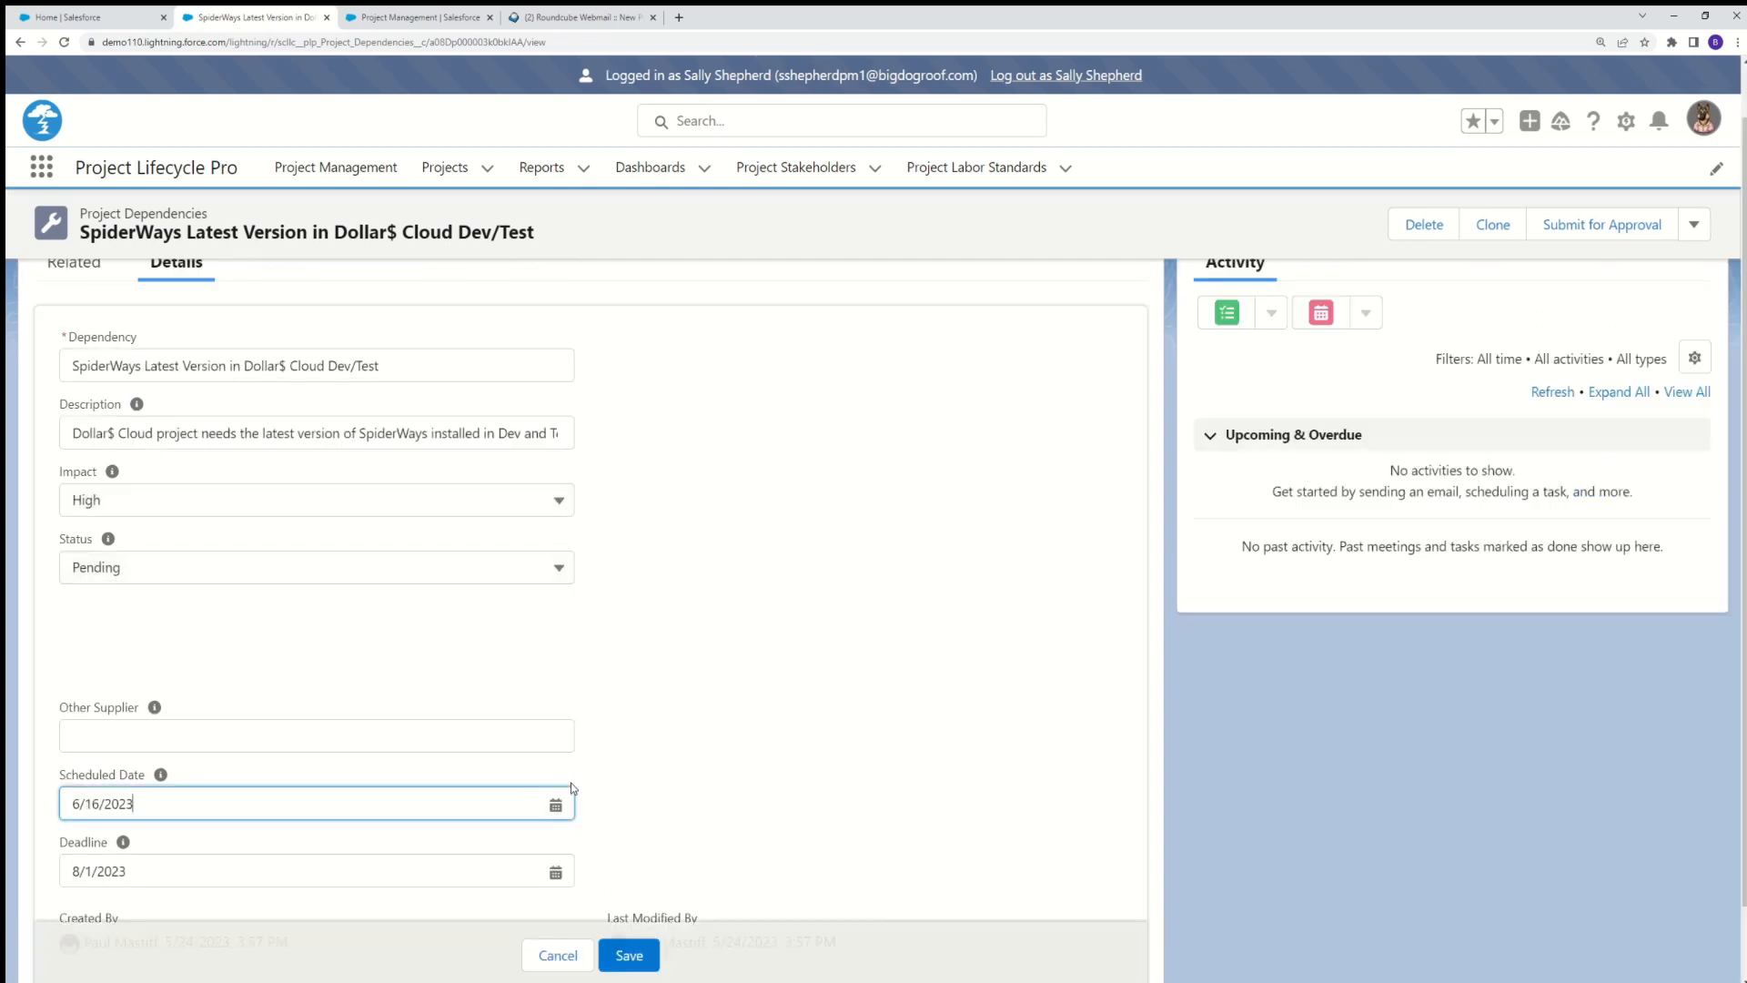
click(556, 806)
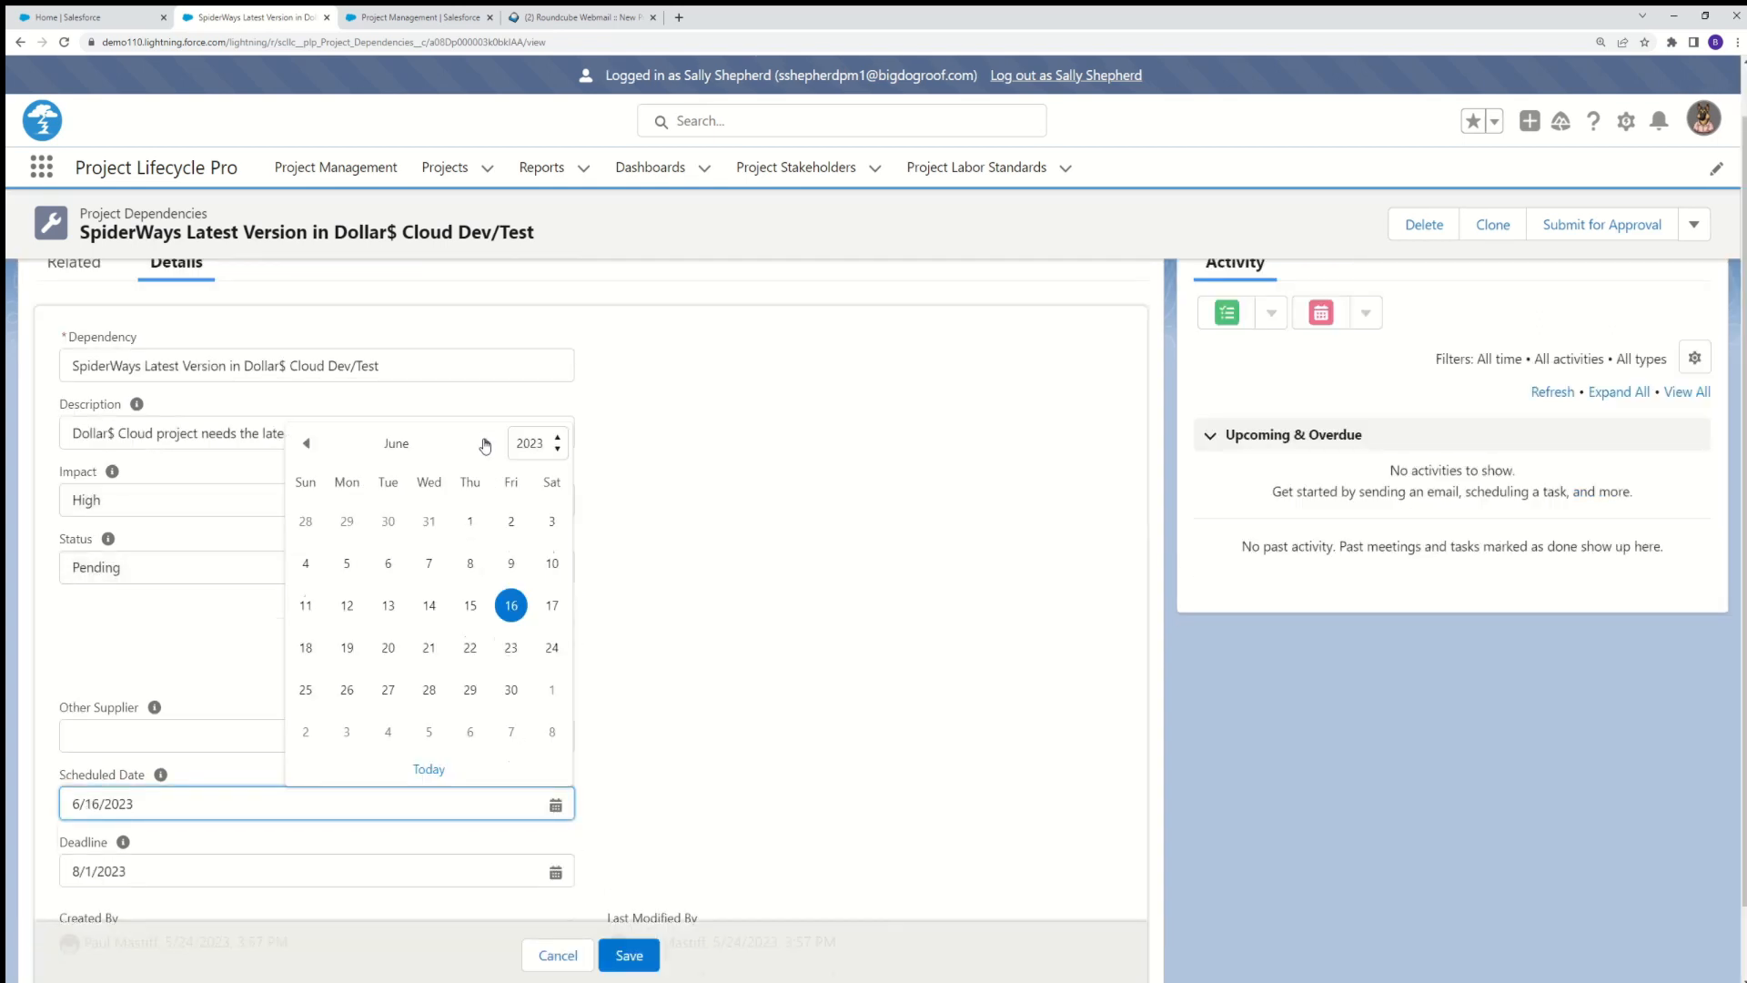
click(484, 436)
click(427, 823)
click(484, 476)
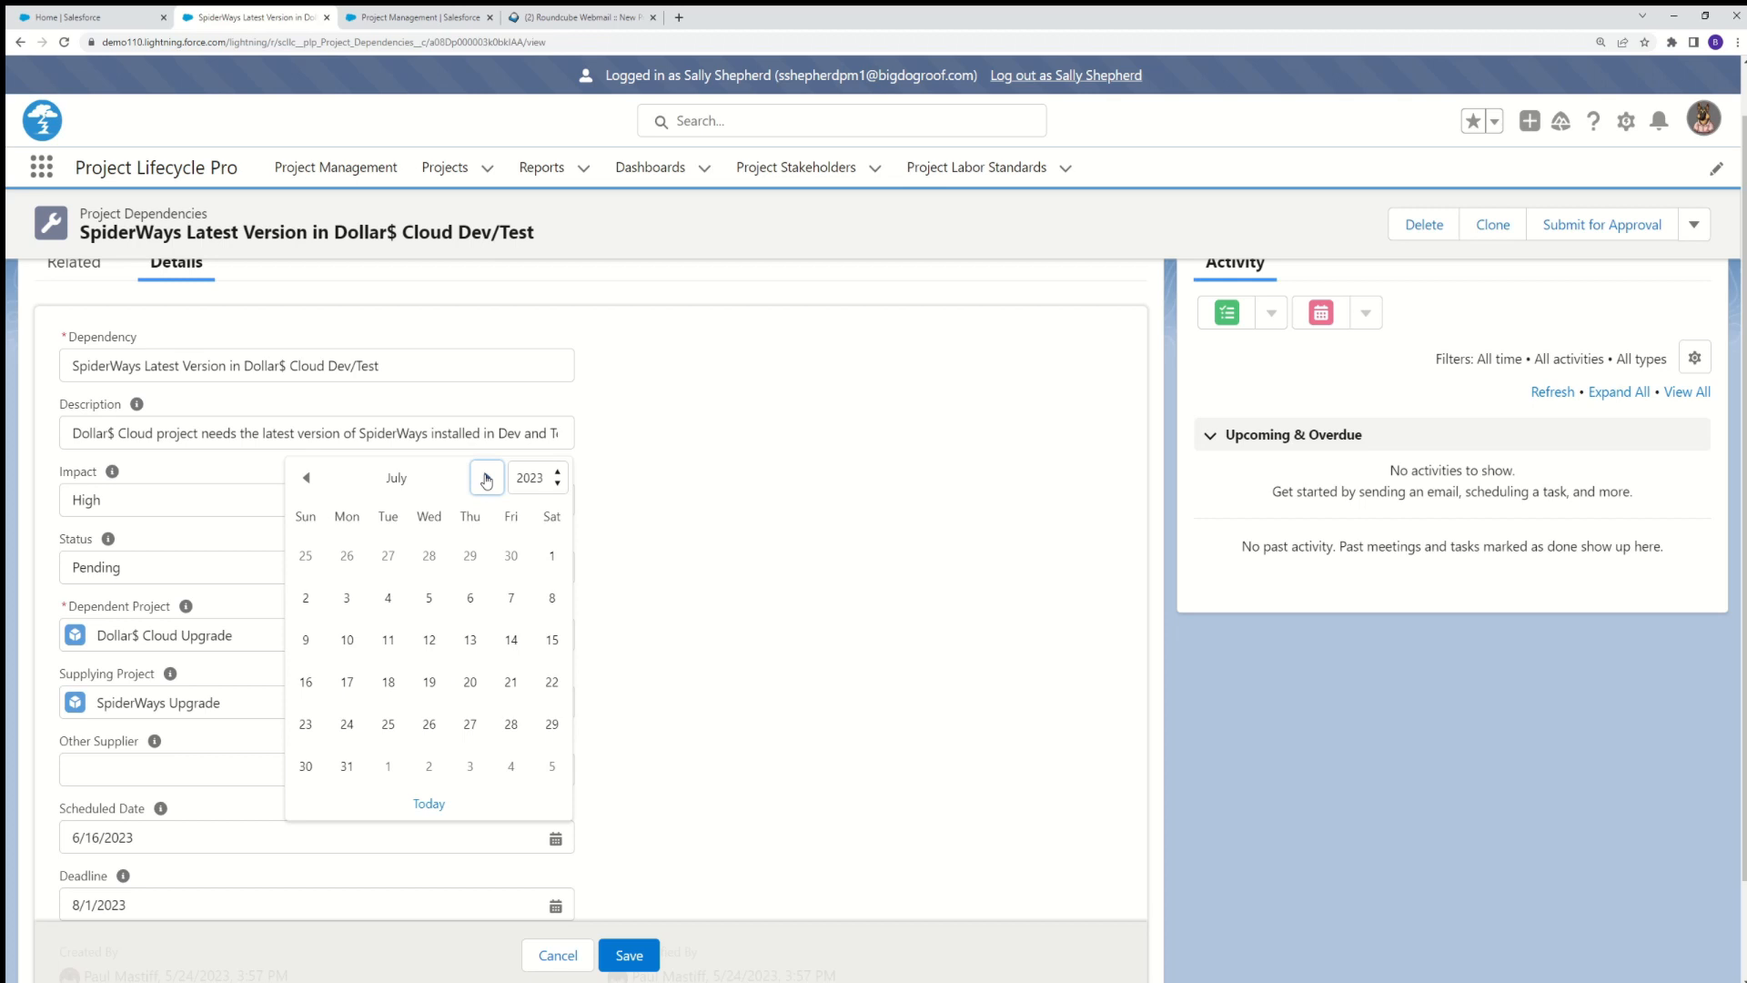
click(510, 640)
scroll(630, 788, up, 1)
click(73, 314)
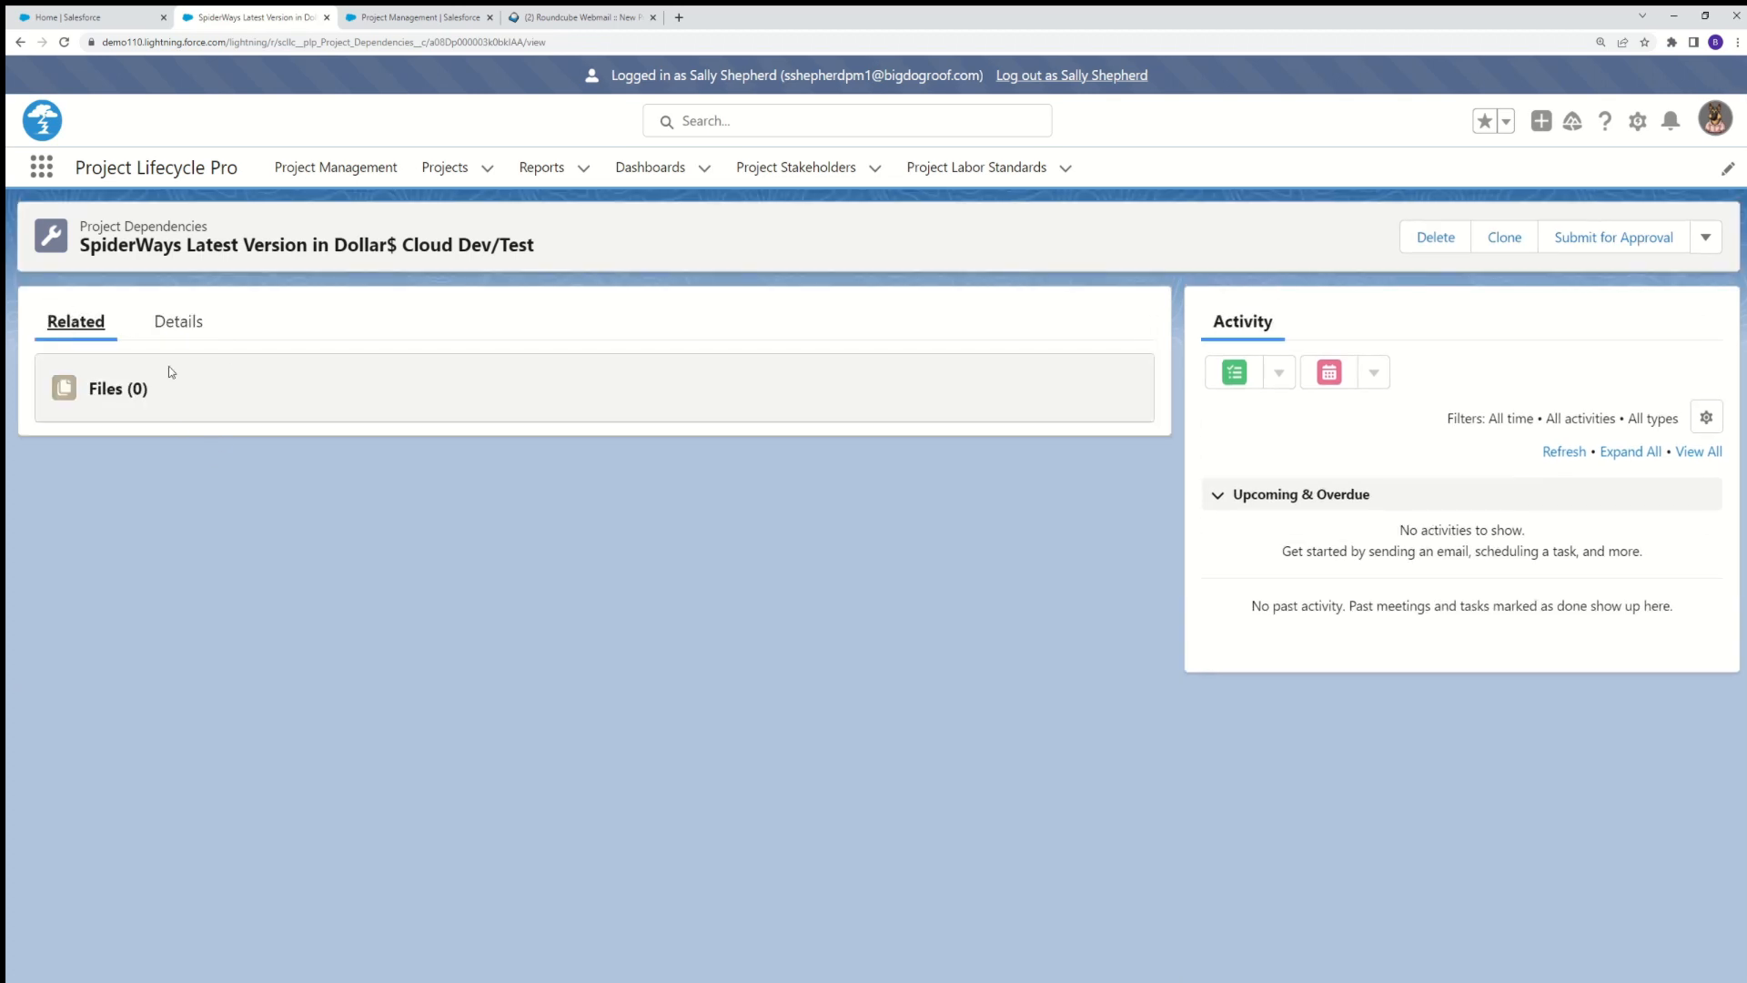
click(176, 324)
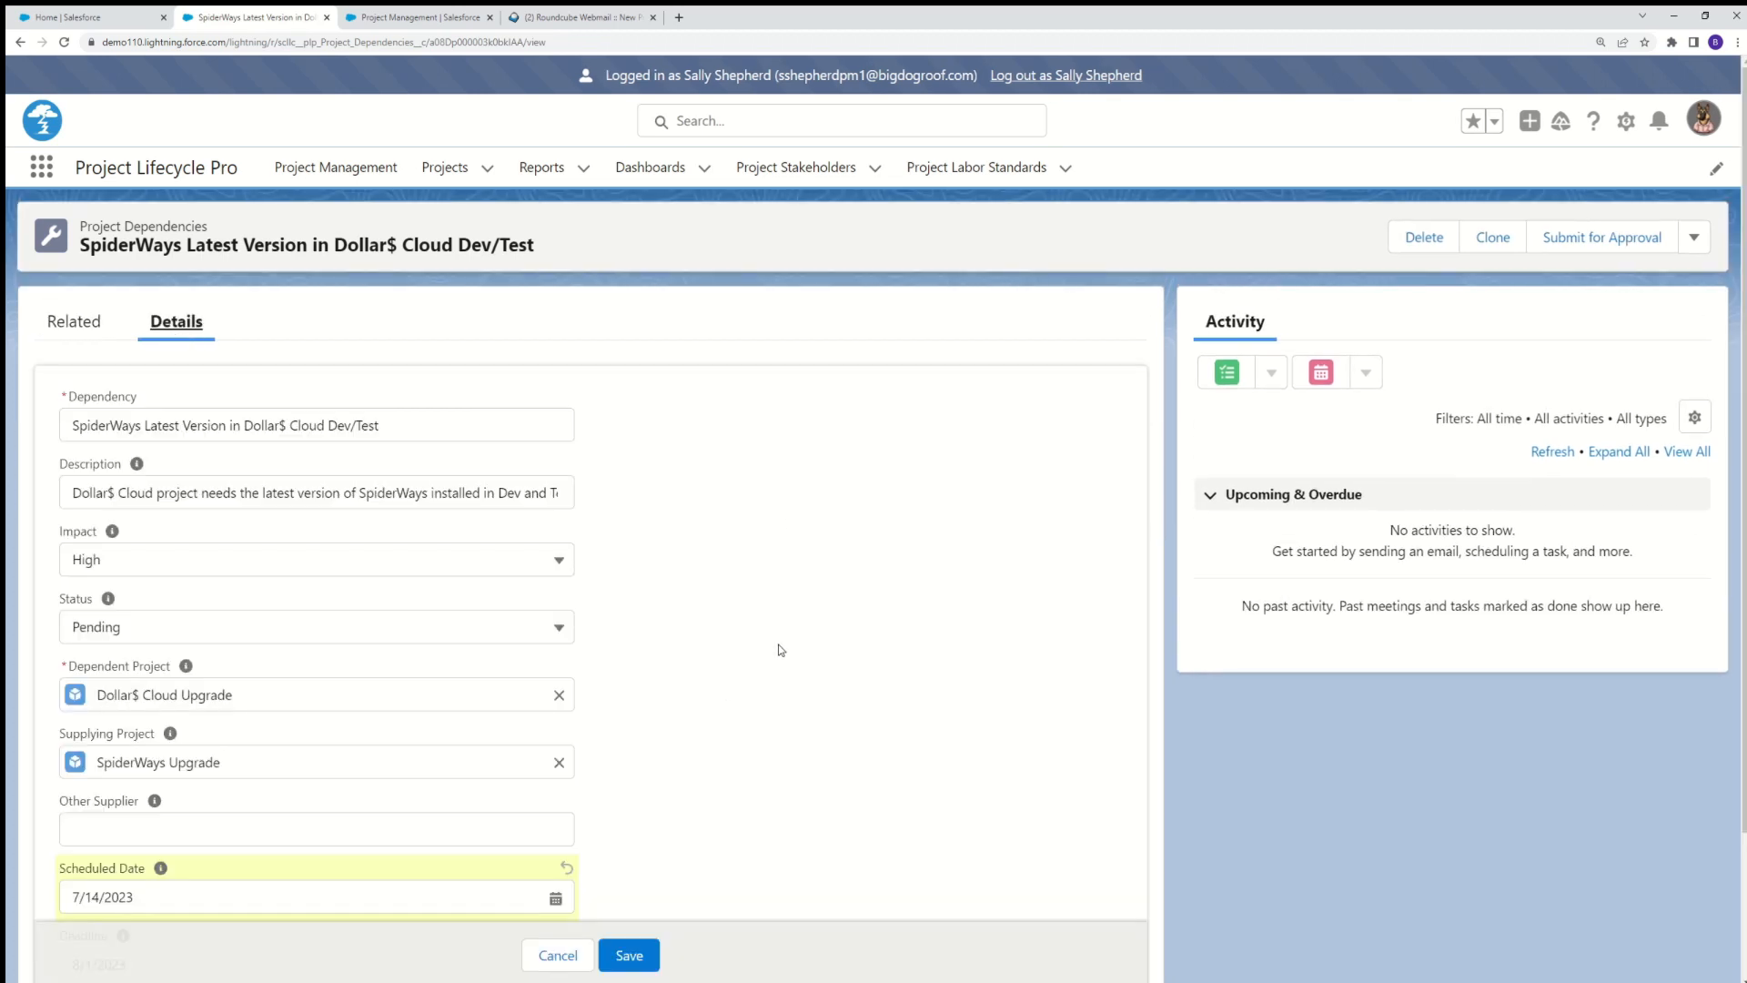
scroll(781, 648, down, 2)
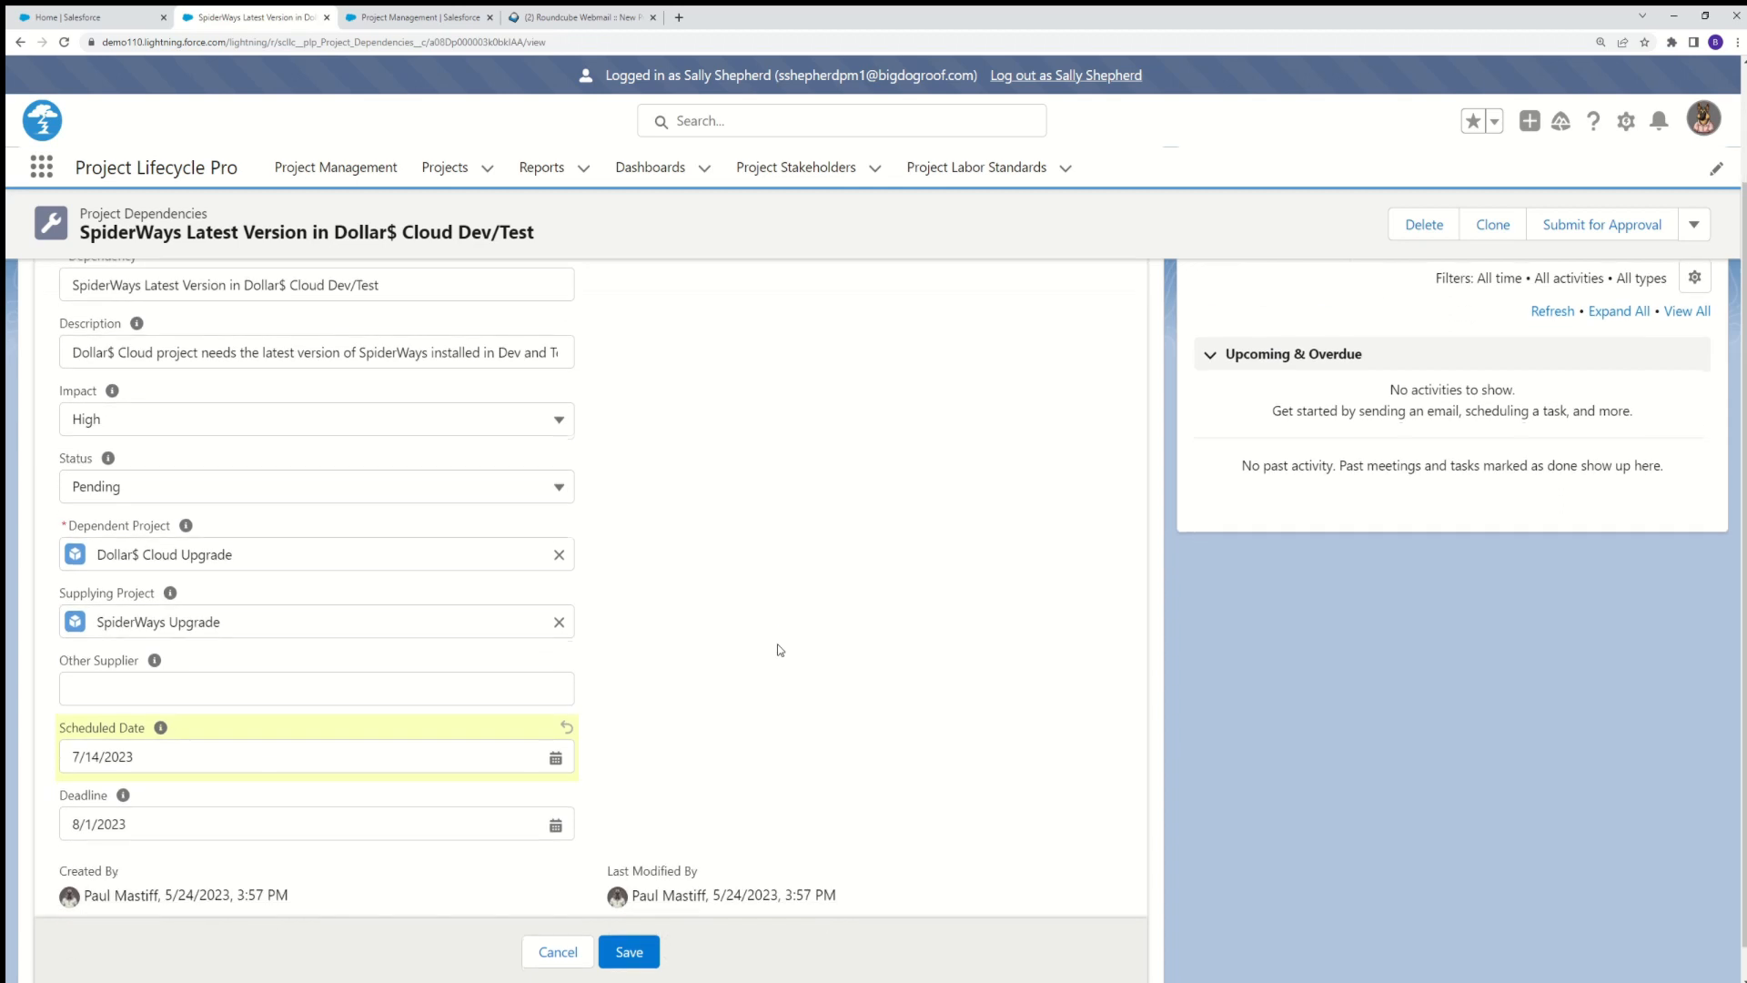
click(636, 953)
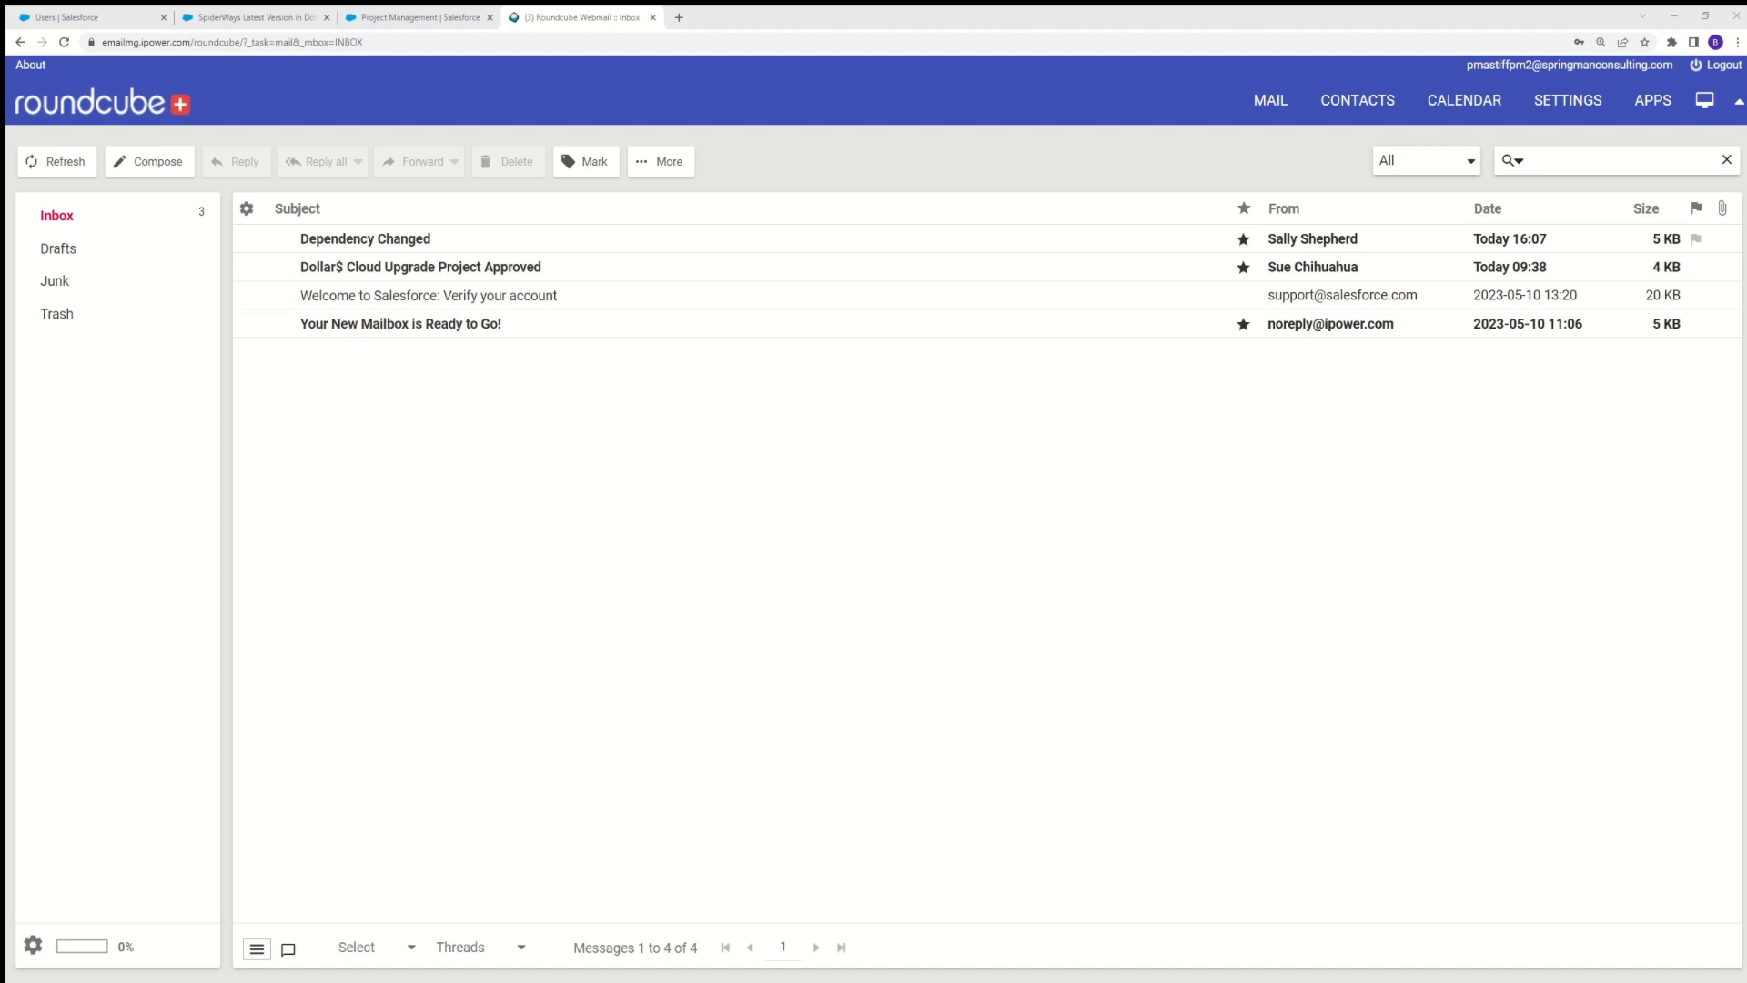
Open the "Dependency Changed" email in Roundcube webmail and examine the dependency's current scheduled date and deadline.
double_click(409, 238)
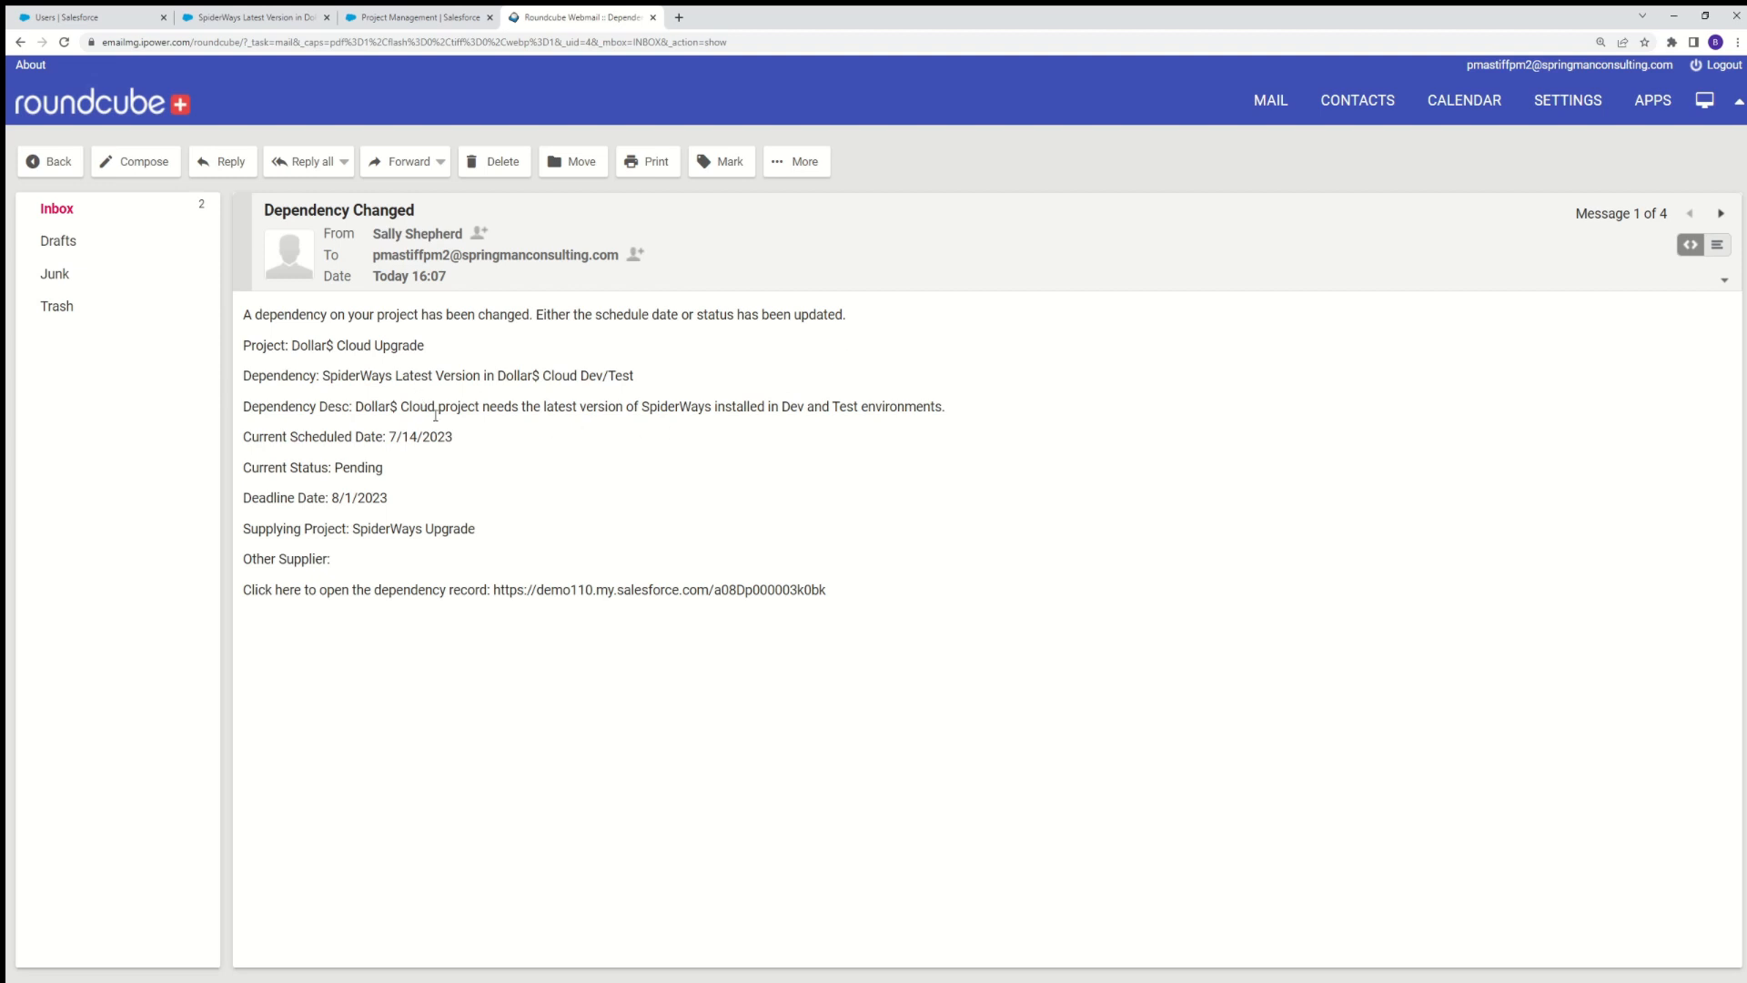
drag(389, 436, 456, 443)
click(335, 502)
drag(333, 502, 389, 502)
drag(390, 437, 480, 439)
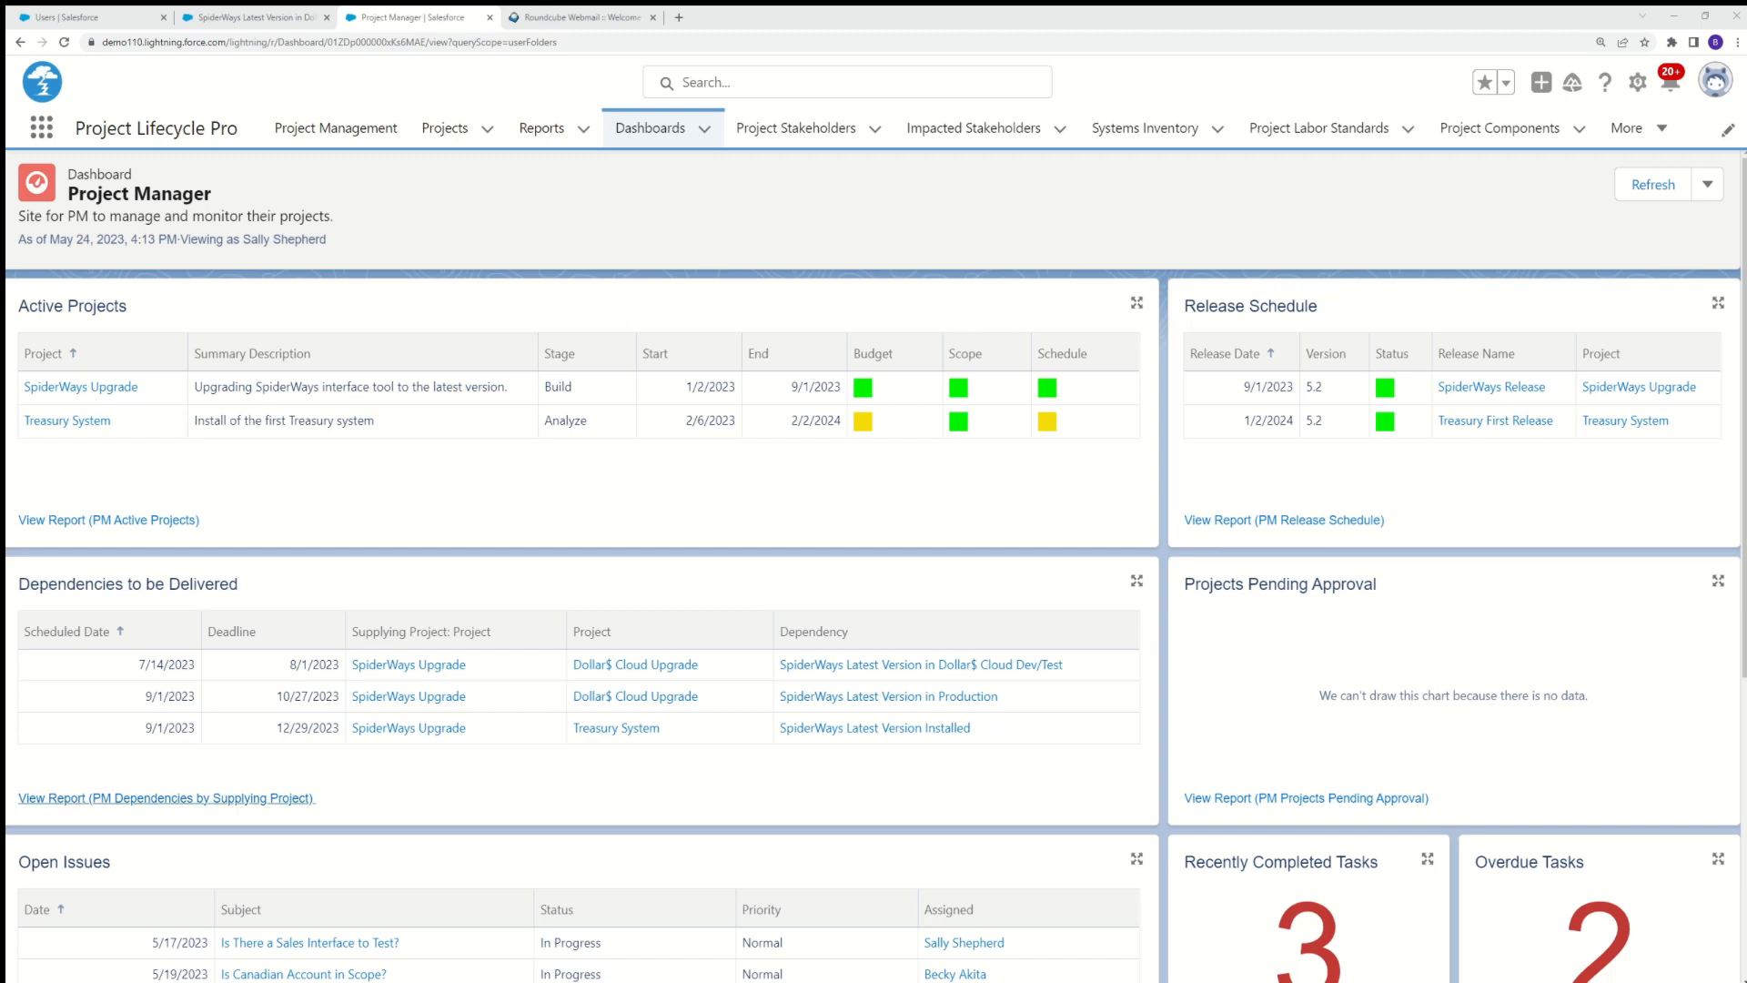
In Salesforce's PM Dependencies by Supplying Project report, enable field editing and set the "SpiderWays Latest Version in Production" scheduled date to 9/15/2023.
click(149, 801)
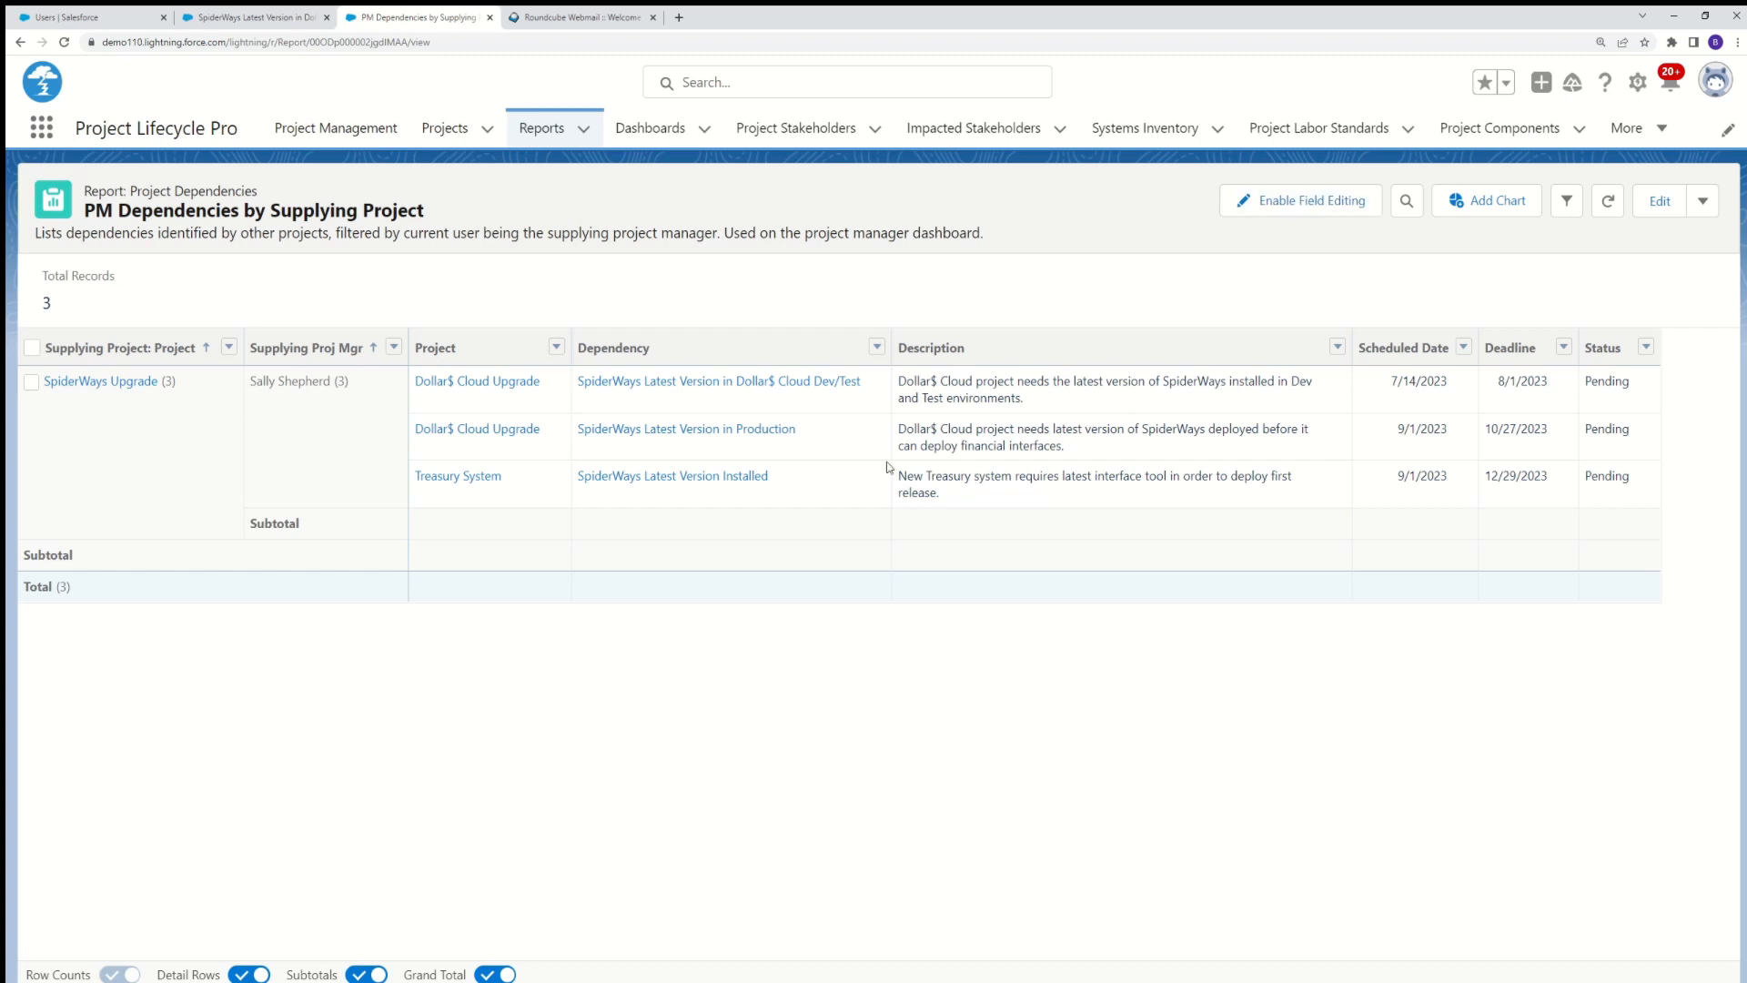
click(1284, 205)
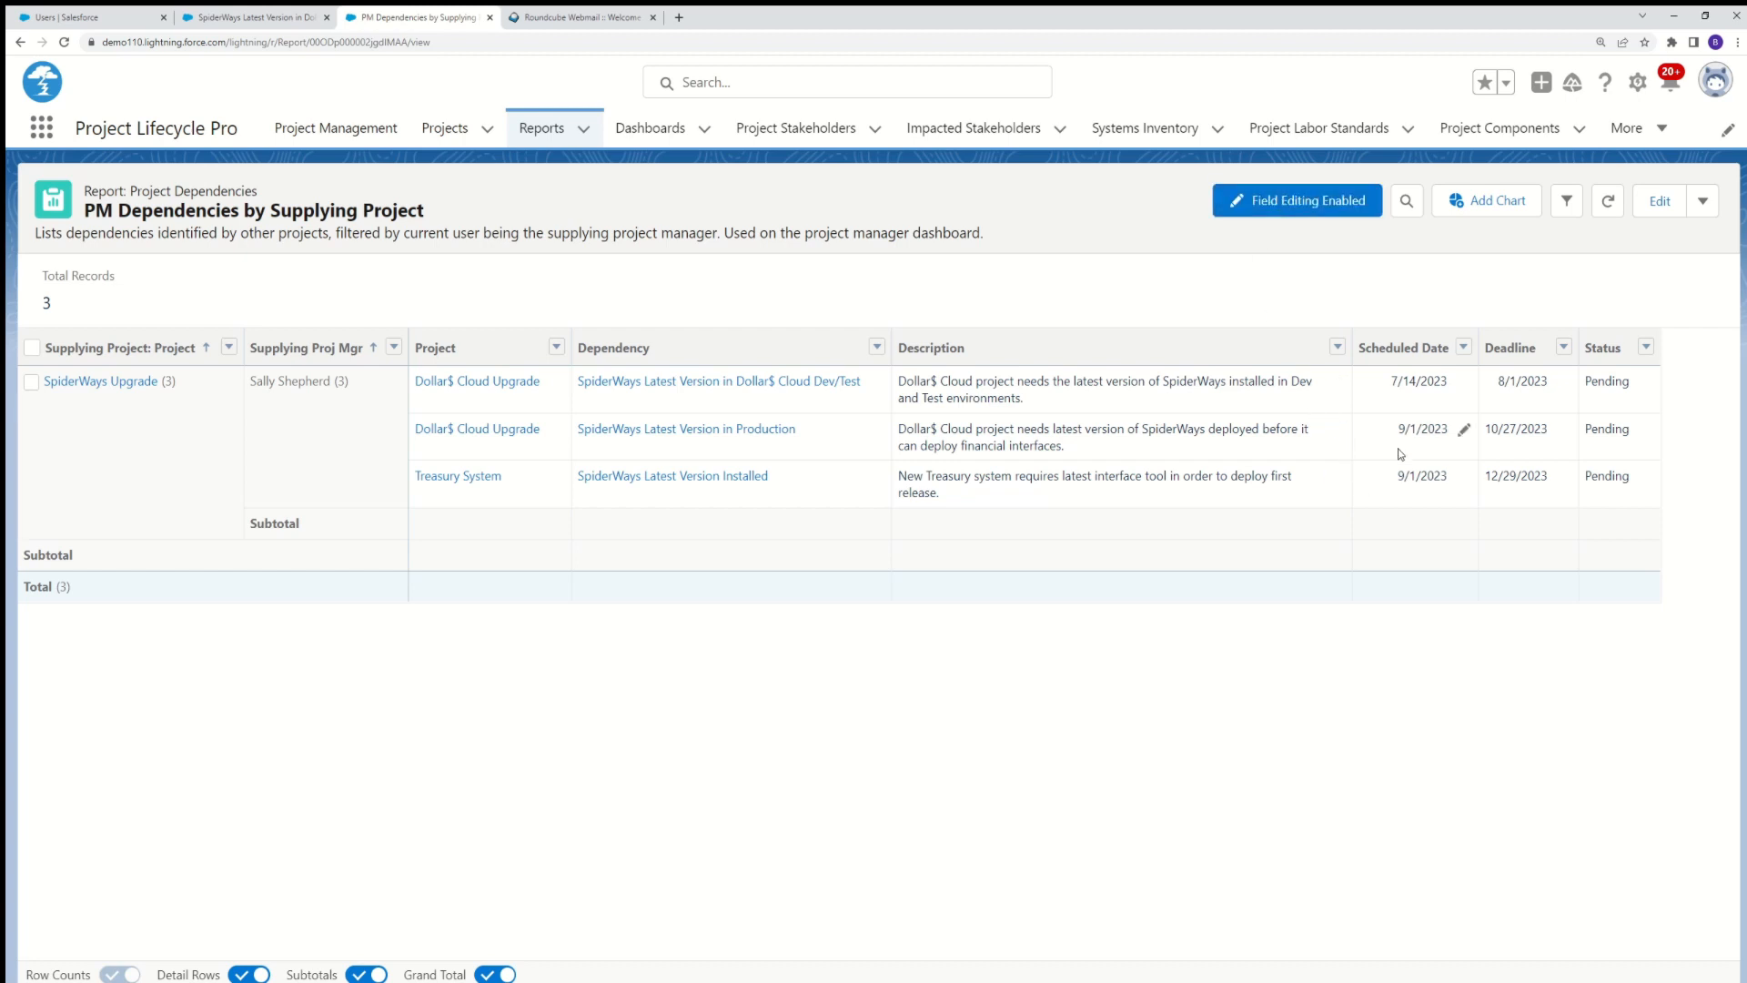
click(1465, 433)
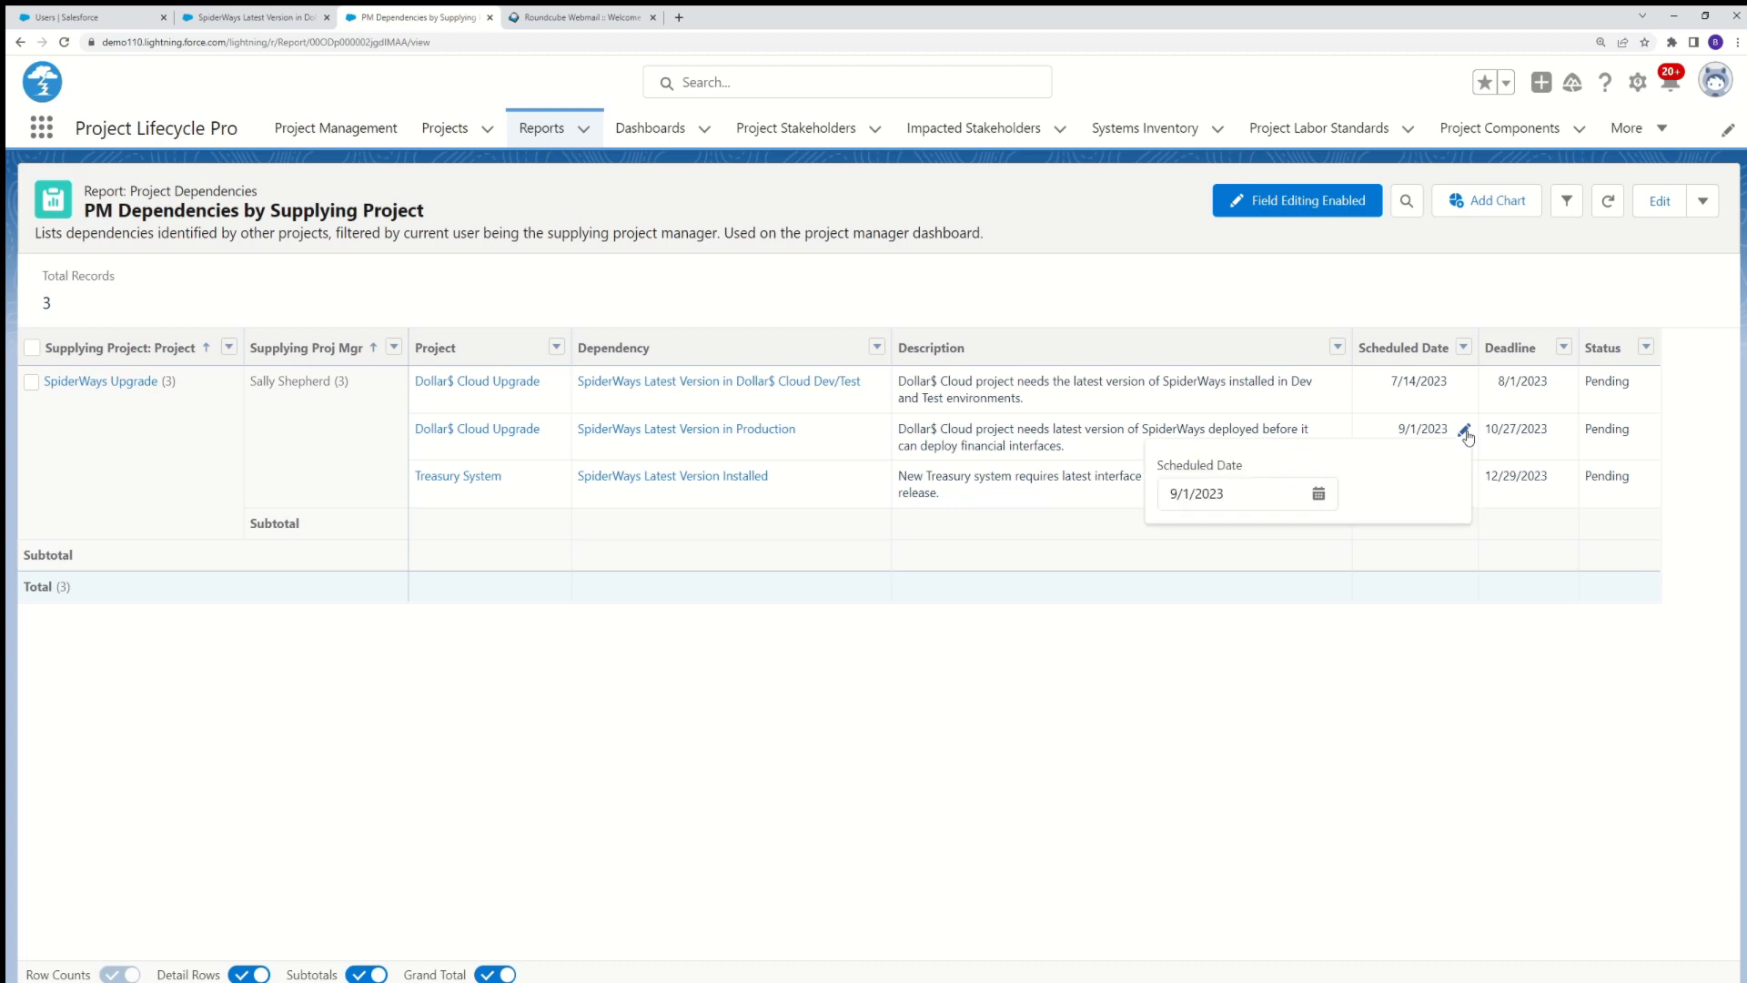
click(1318, 496)
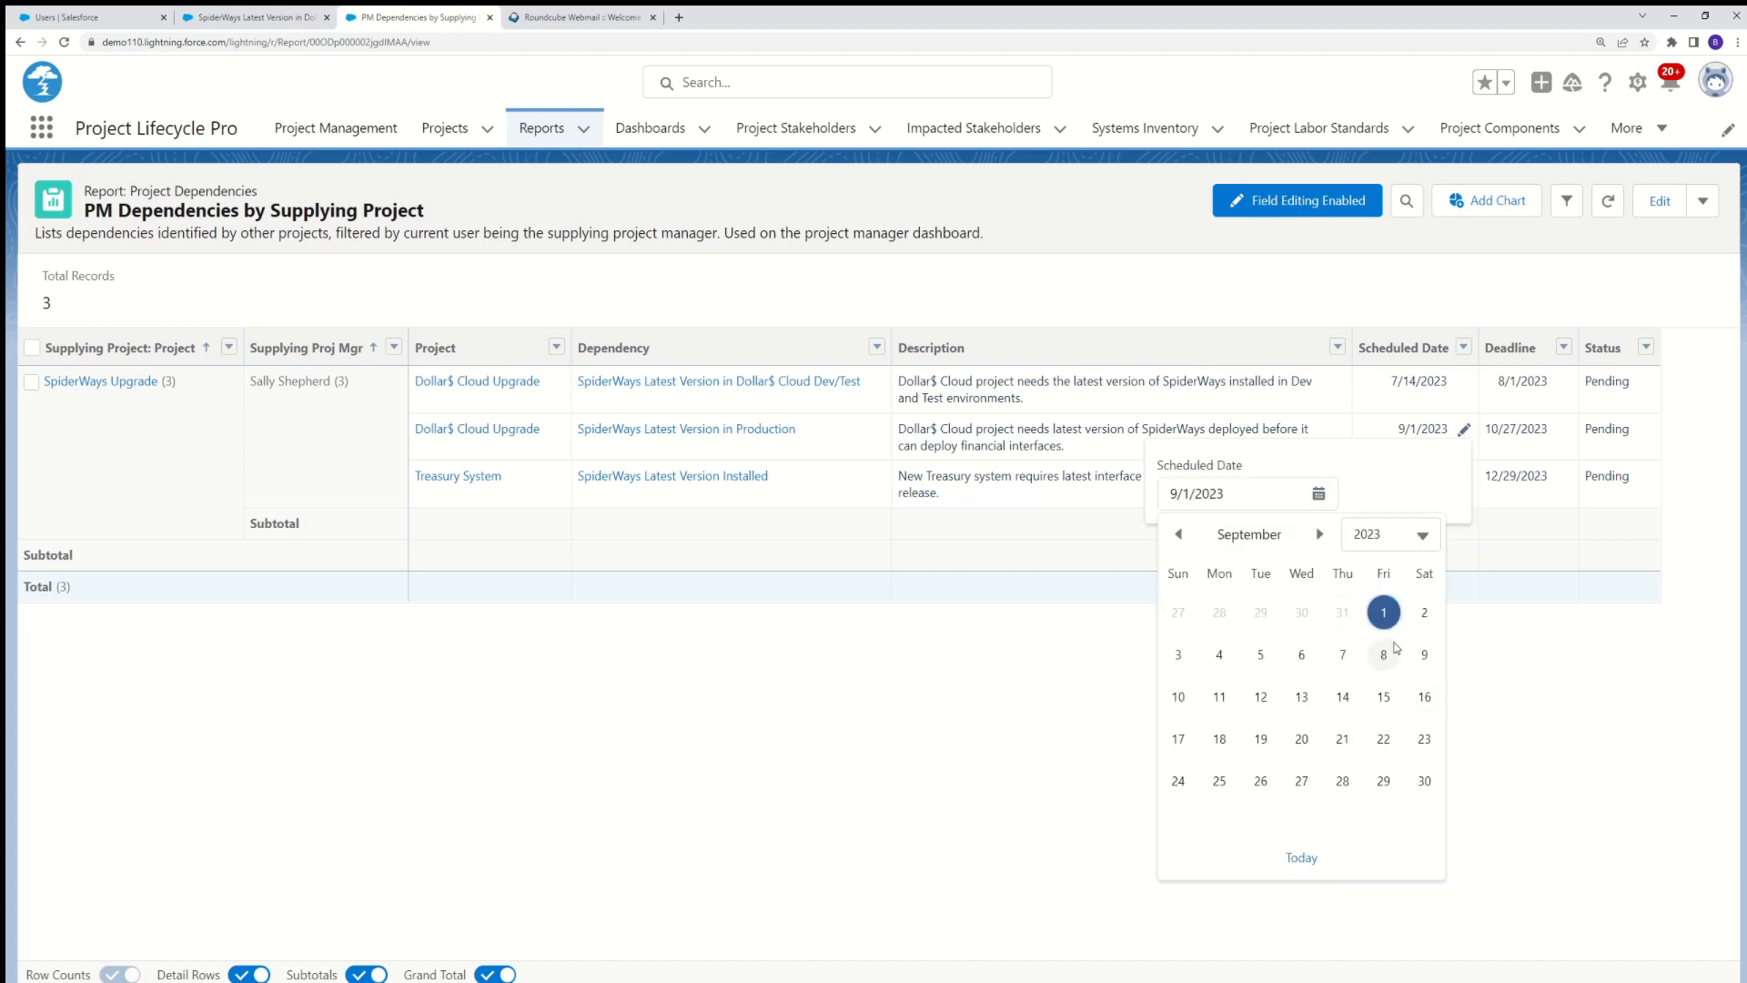
click(1384, 699)
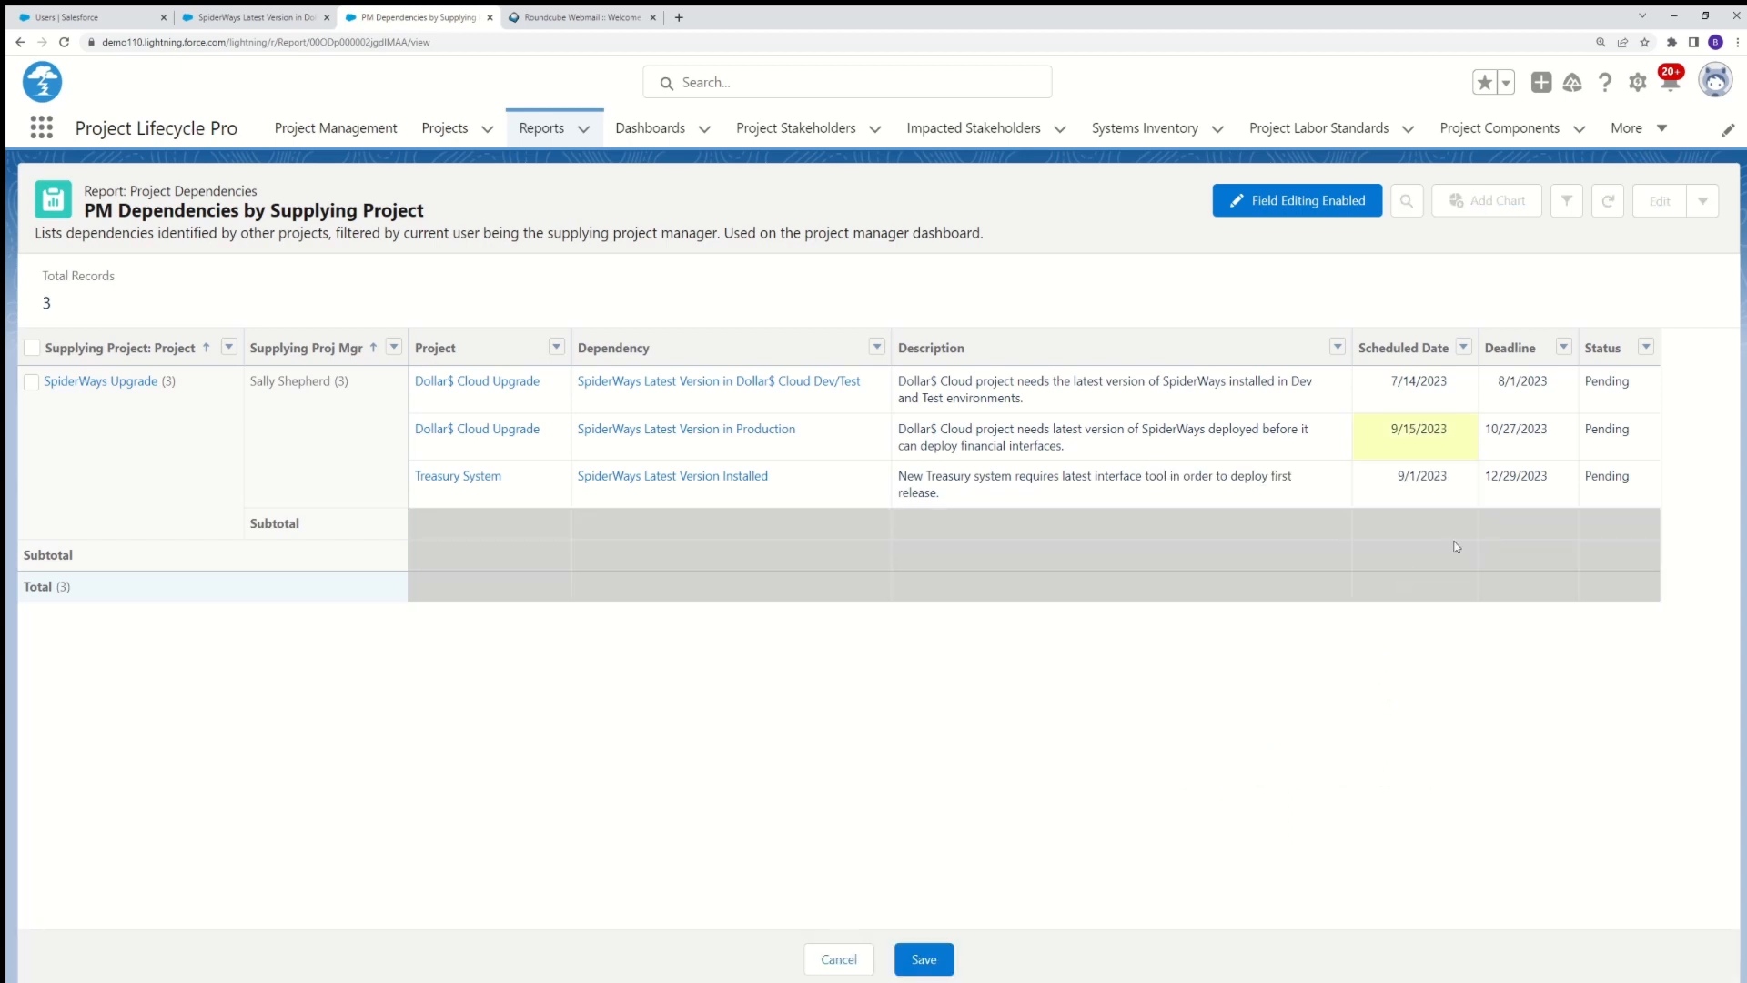
Set the scheduled date of the Treasury System's "SpiderWays Latest Version Installed" dependency to 9/15/2023 and save the report changes.
click(1463, 478)
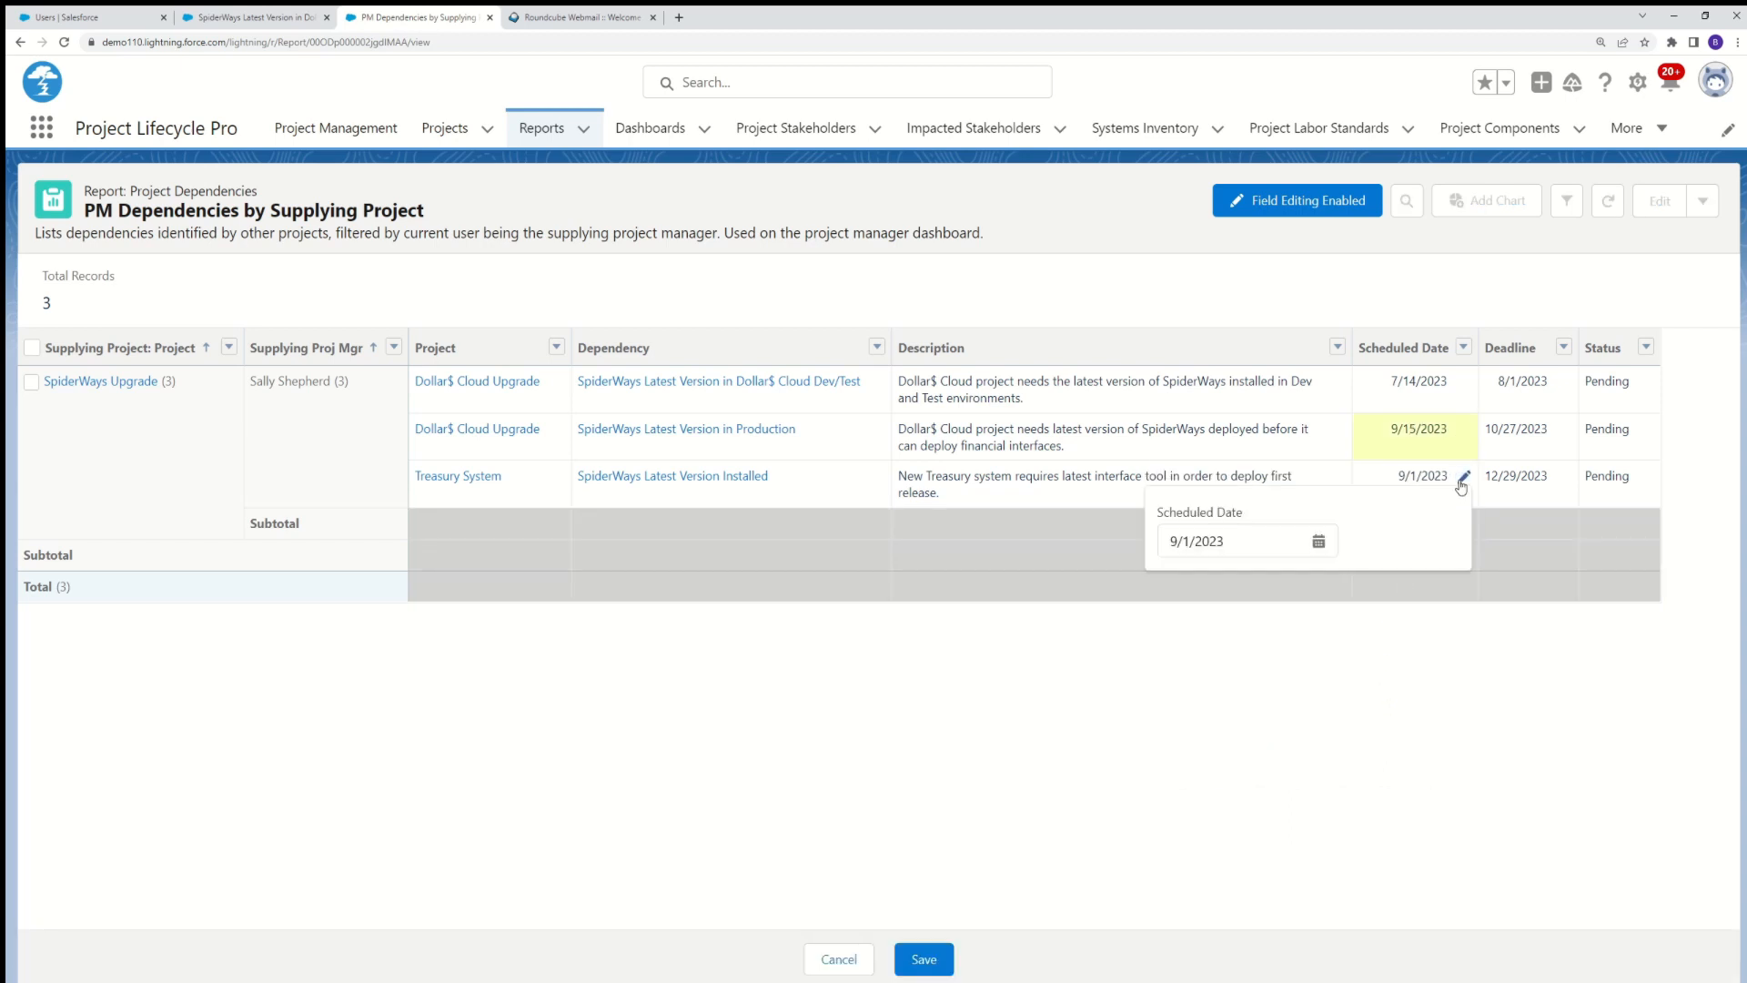
click(1318, 542)
click(1383, 744)
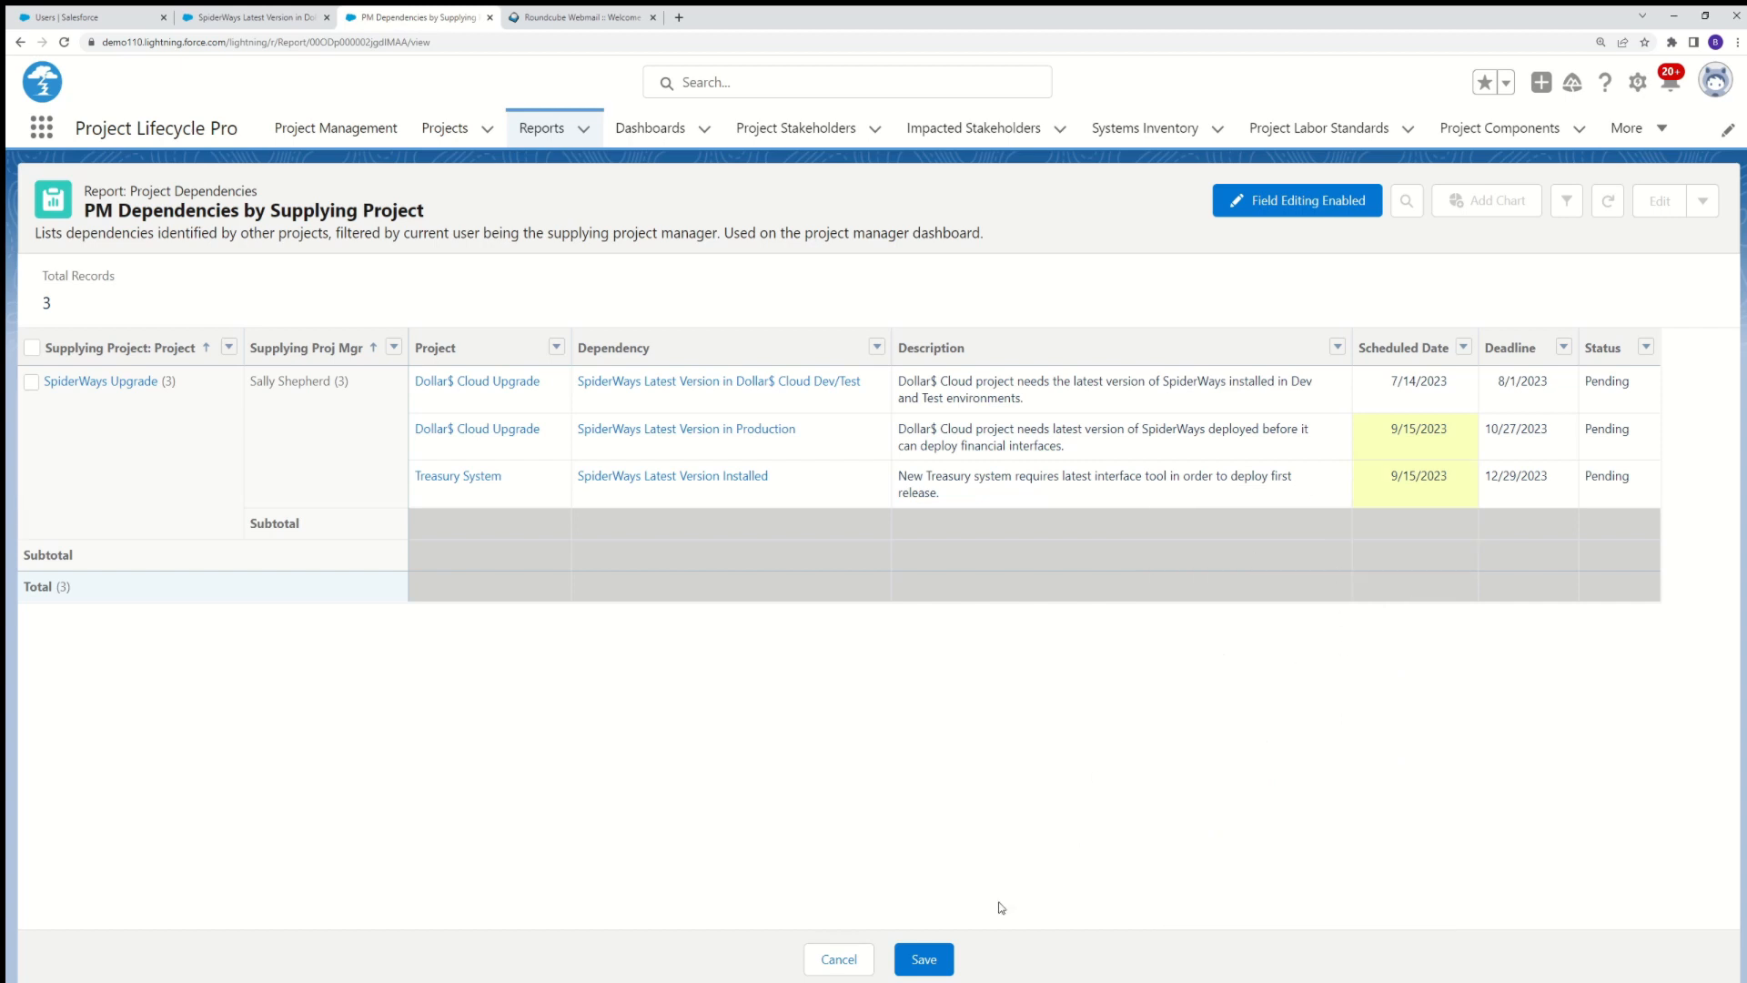
click(919, 959)
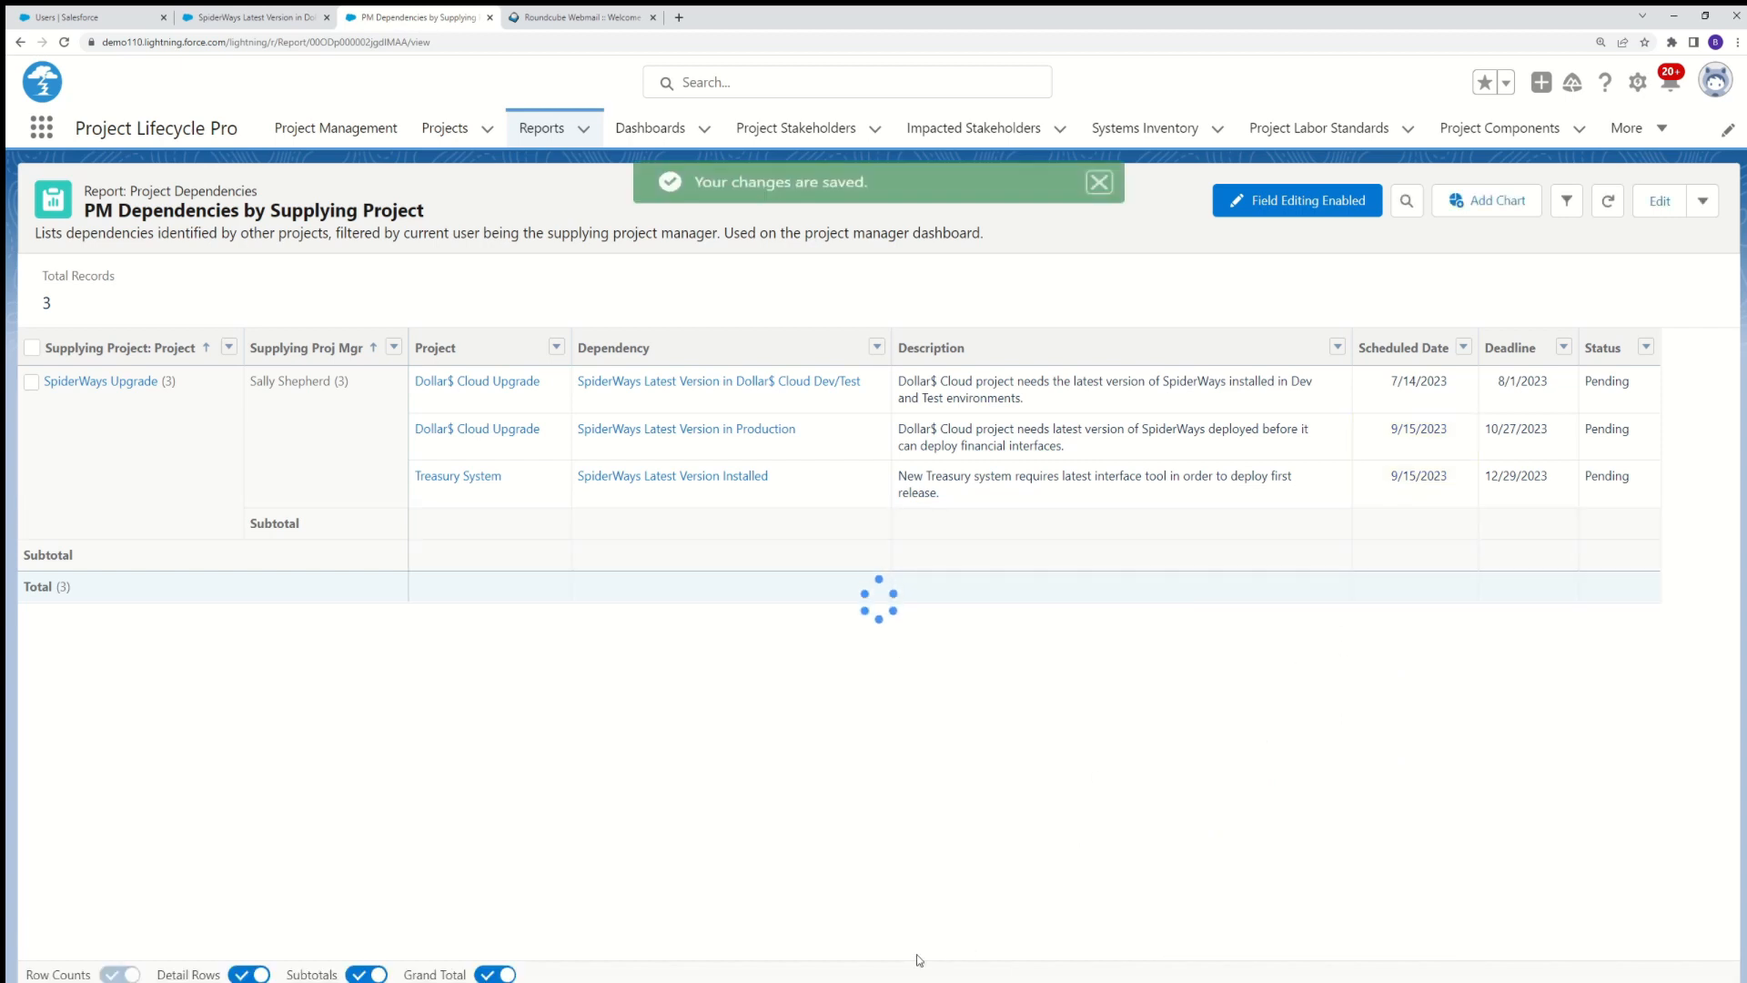